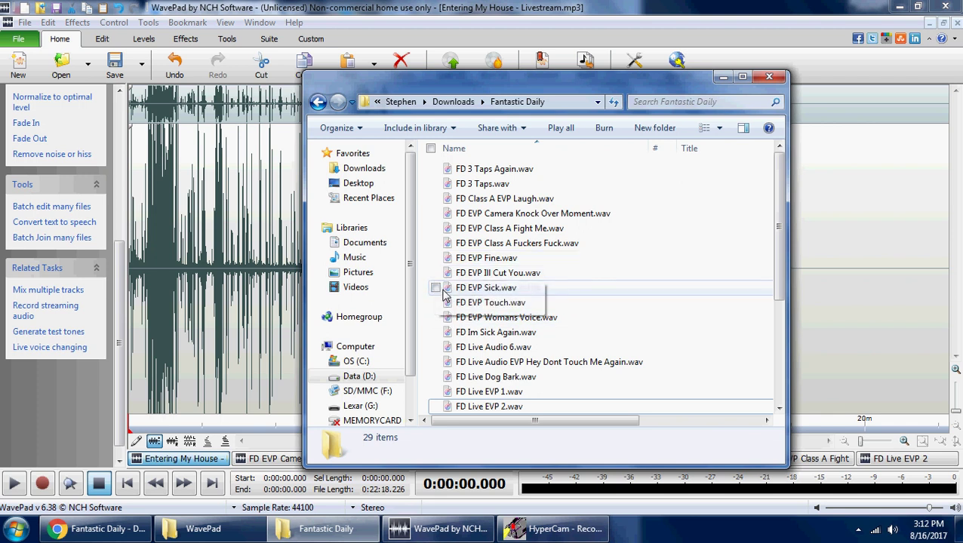
Look through the FD audio clips in the local Fantastic Daily folder and in the Fantastic Daily folder on Dropbox in Chrome
scroll(424, 311, "down", 4)
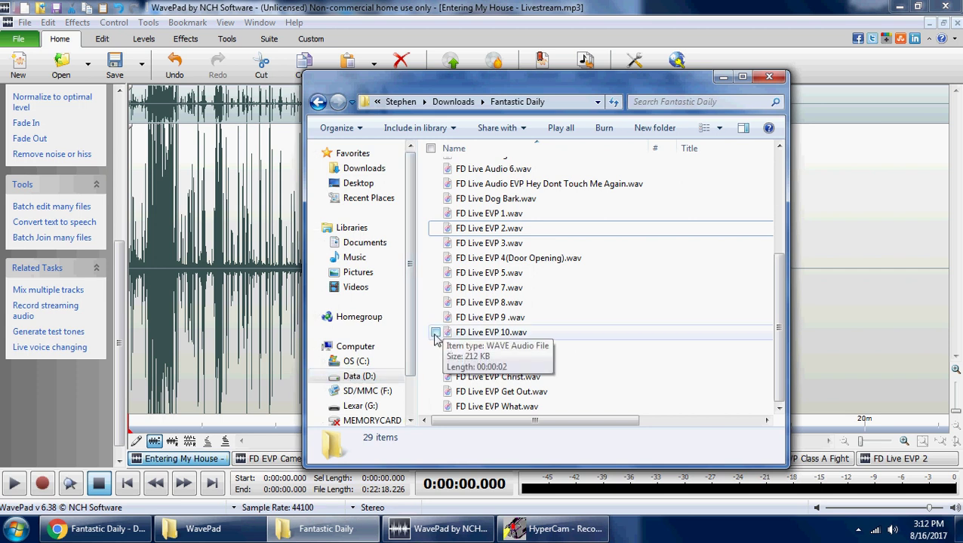
scroll(439, 335, "up", 4)
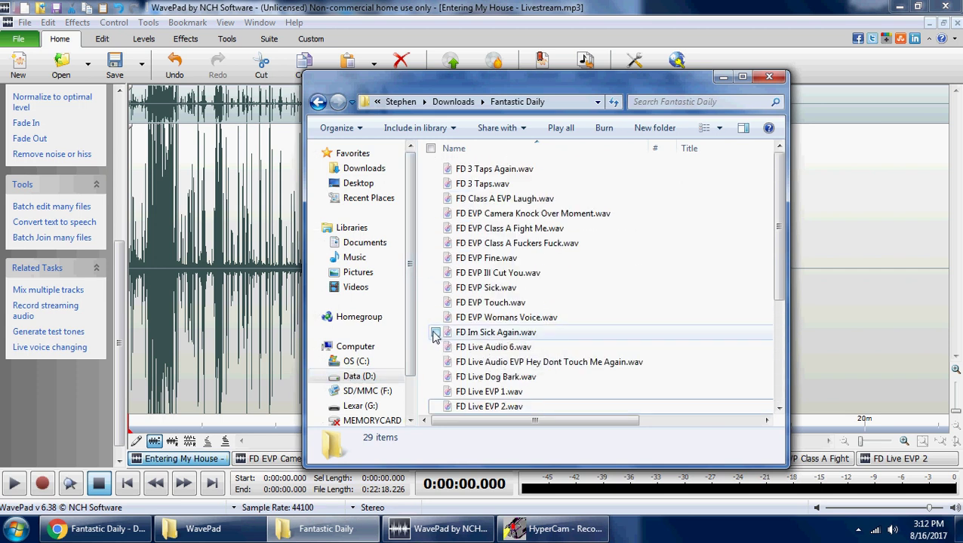
left_click(132, 526)
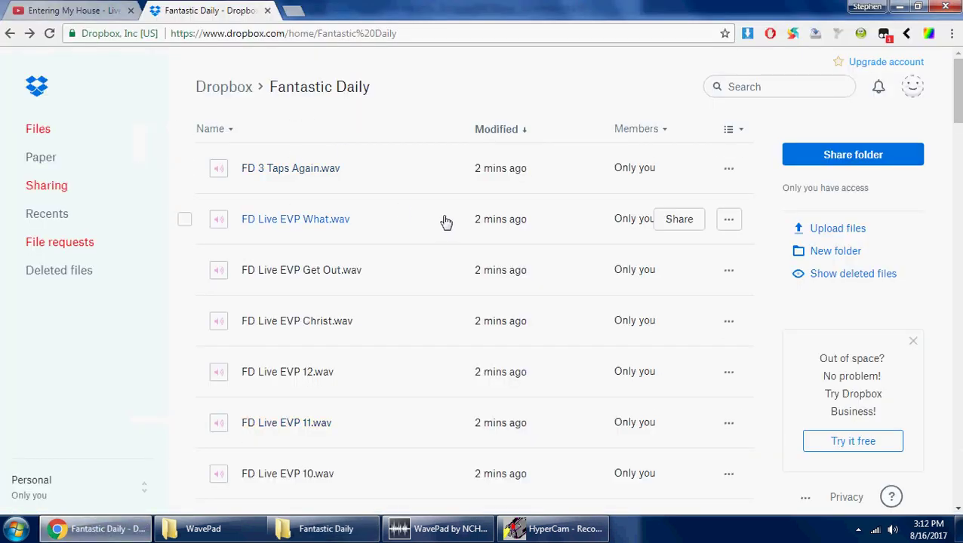
scroll(407, 231, "down", 5)
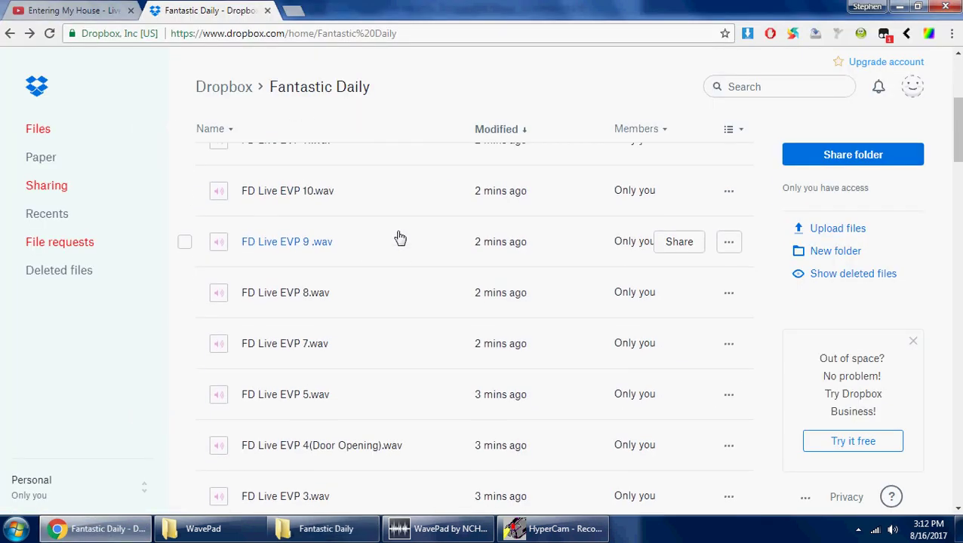
scroll(400, 242, "down", 3)
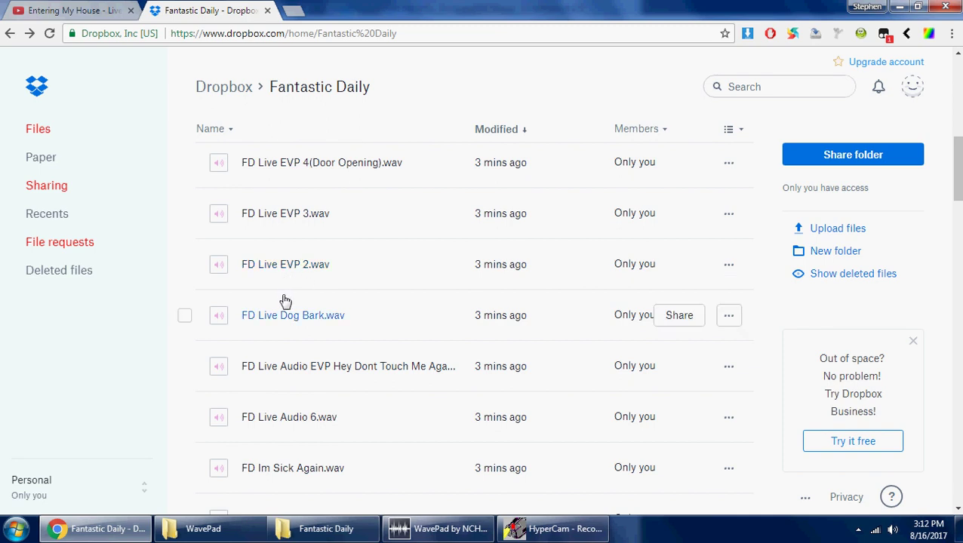
scroll(286, 300, "up", 3)
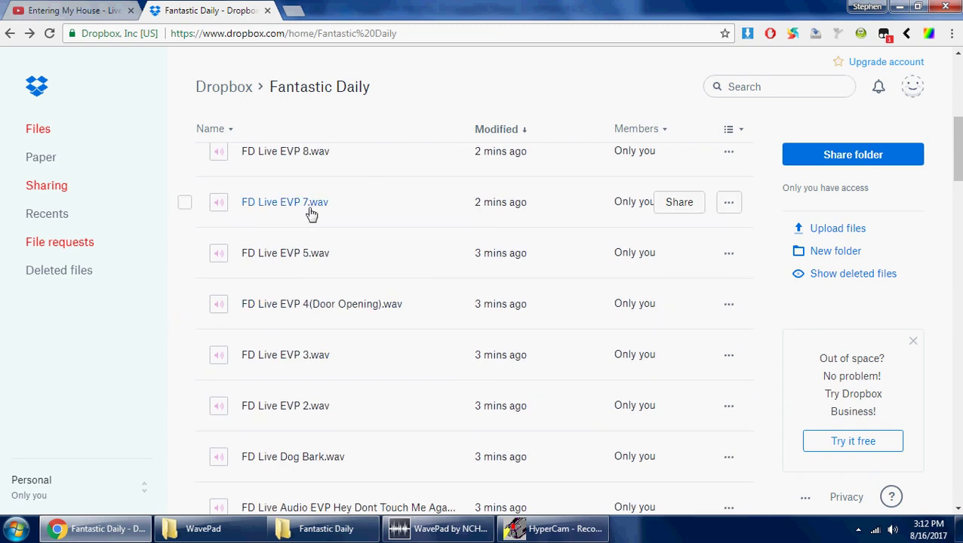
scroll(311, 213, "up", 3)
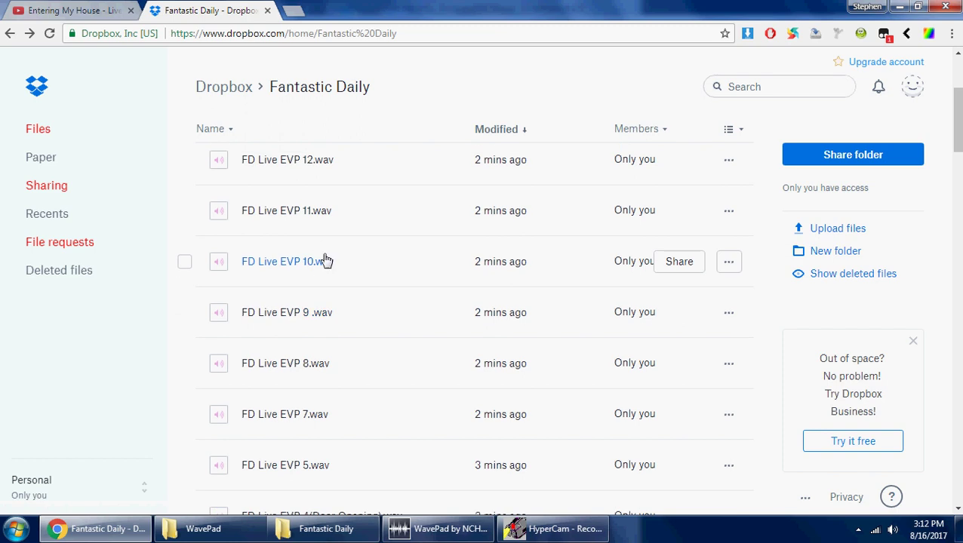
scroll(334, 265, "up", 3)
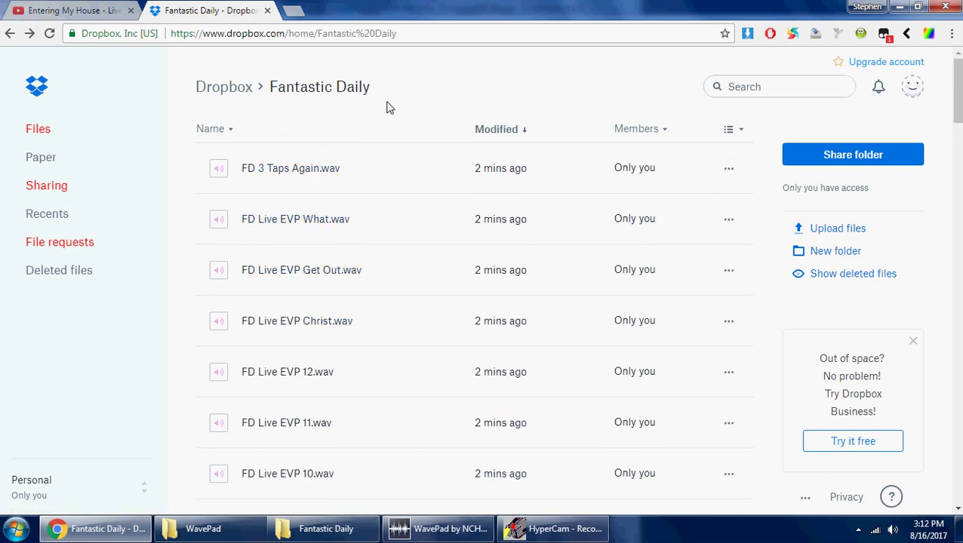
scroll(450, 155, "down", 8)
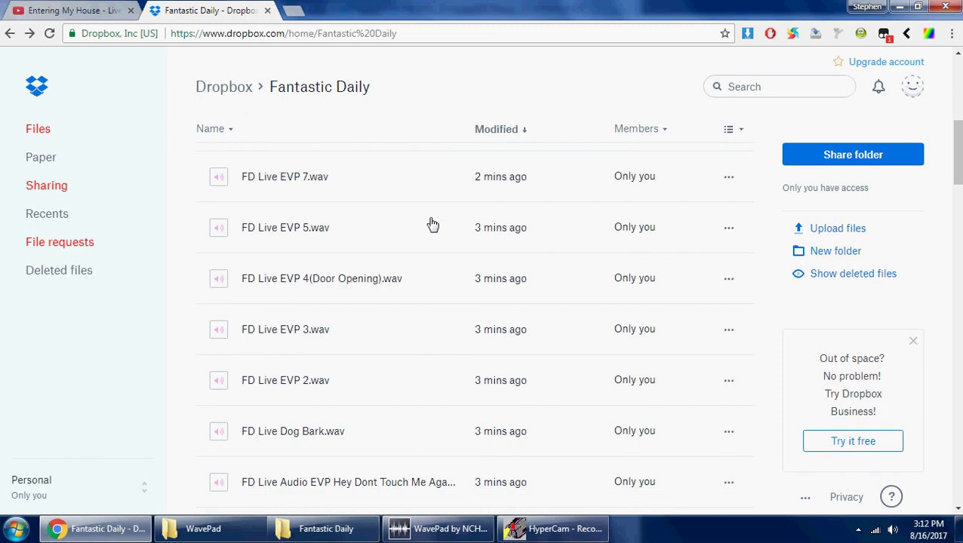
scroll(390, 254, "down", 3)
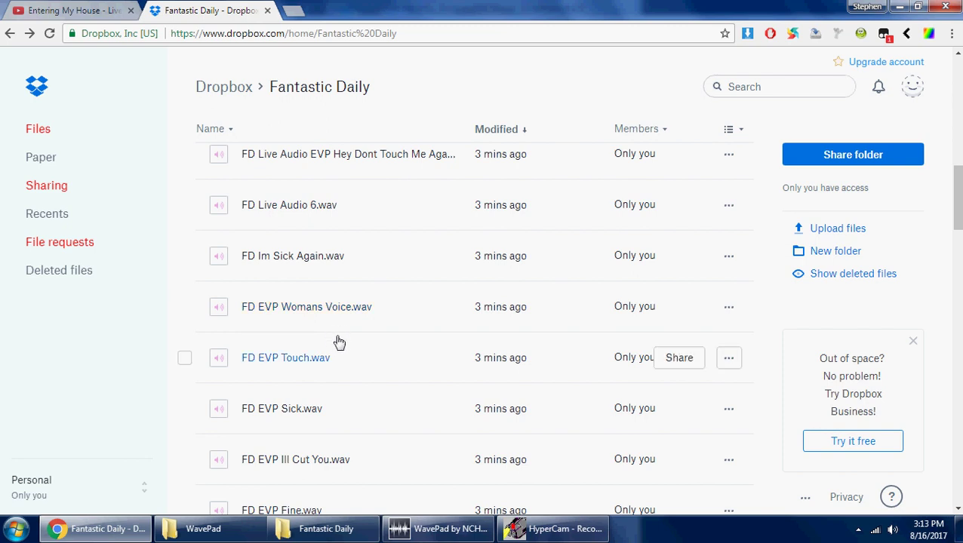
scroll(327, 431, "down", 4)
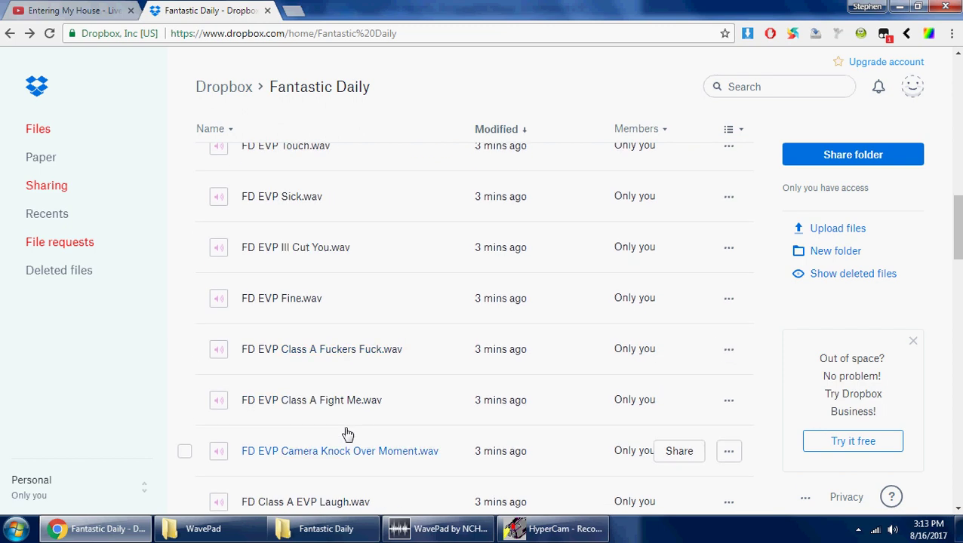
Switch to WavePad and highlight the silent stretch of the Entering My House - Livestream recording from about 7:15 to 22:18, then clear the selection
left_click(445, 528)
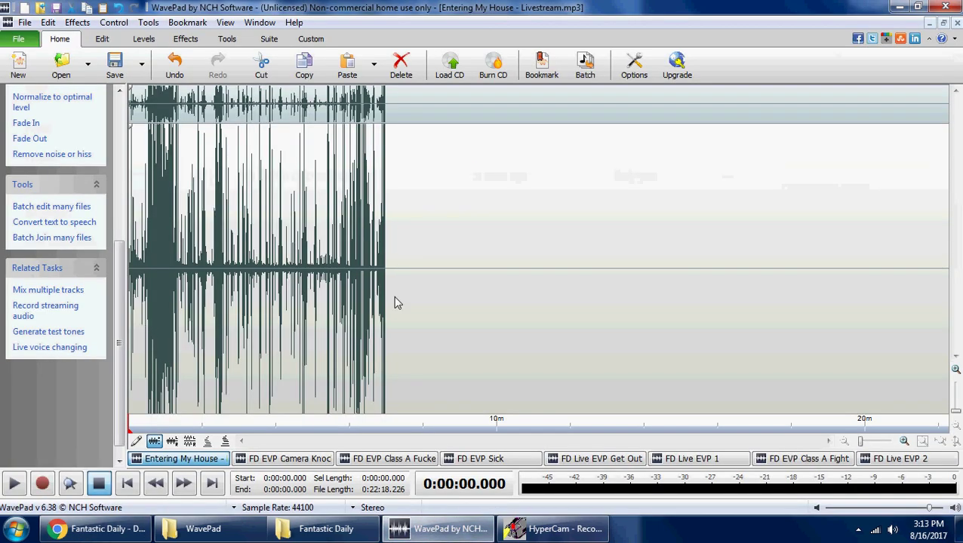
left_click_drag(395, 301, 948, 299)
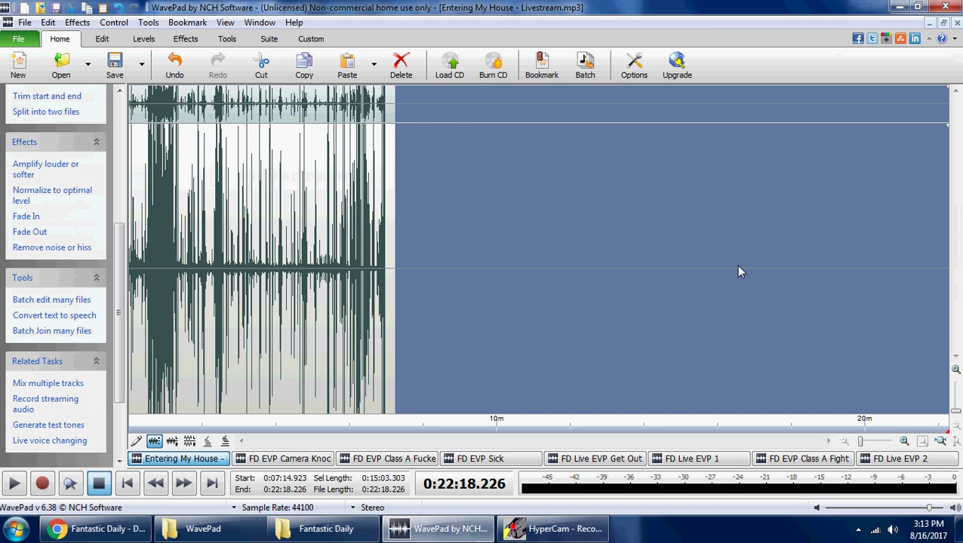
left_click(685, 275)
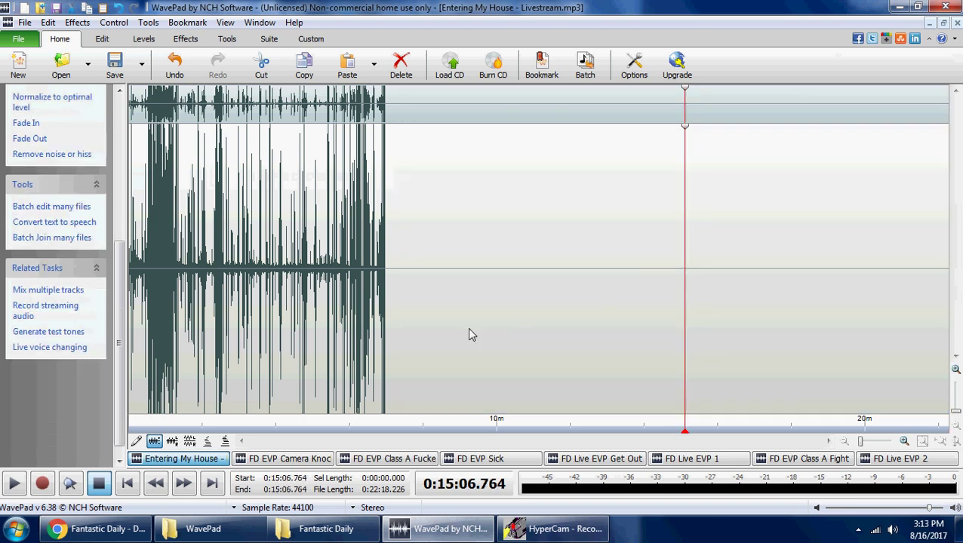
Bring up the FD EVP Camera Knock Over Moment clip and play it from the start
left_click(261, 457)
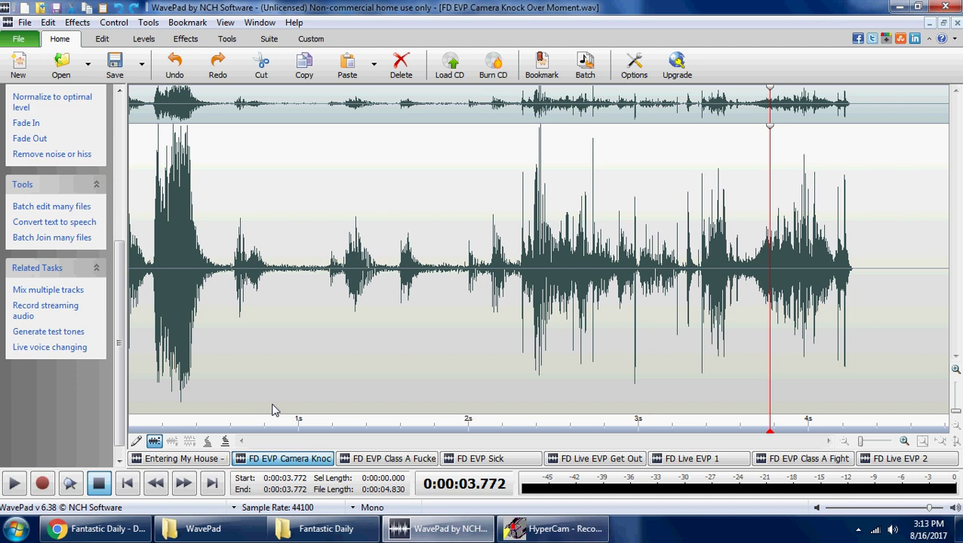
left_click(126, 484)
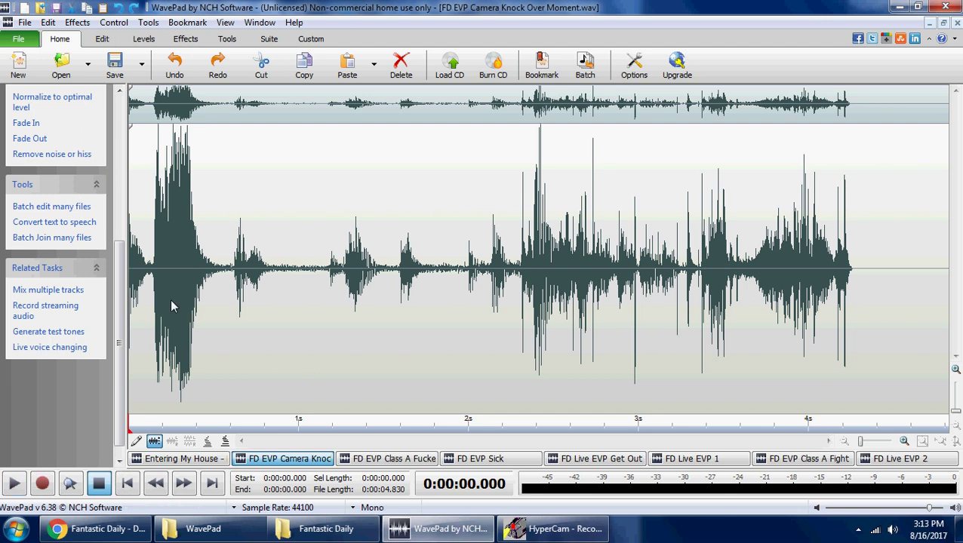
left_click(8, 487)
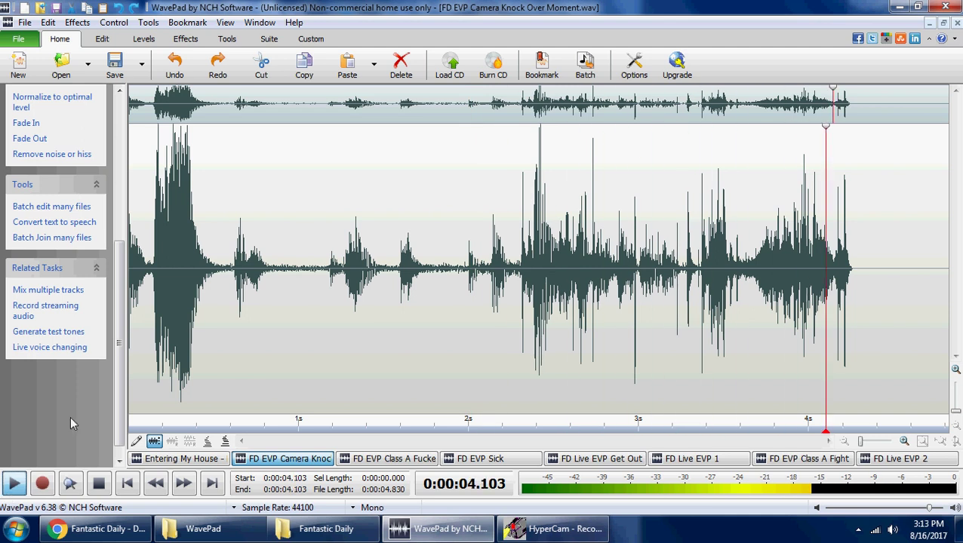
Select the quiet passage from about 0.57 s to 1.94 s in the camera knock-over clip and play it
left_click(226, 294)
left_click_drag(228, 296, 462, 275)
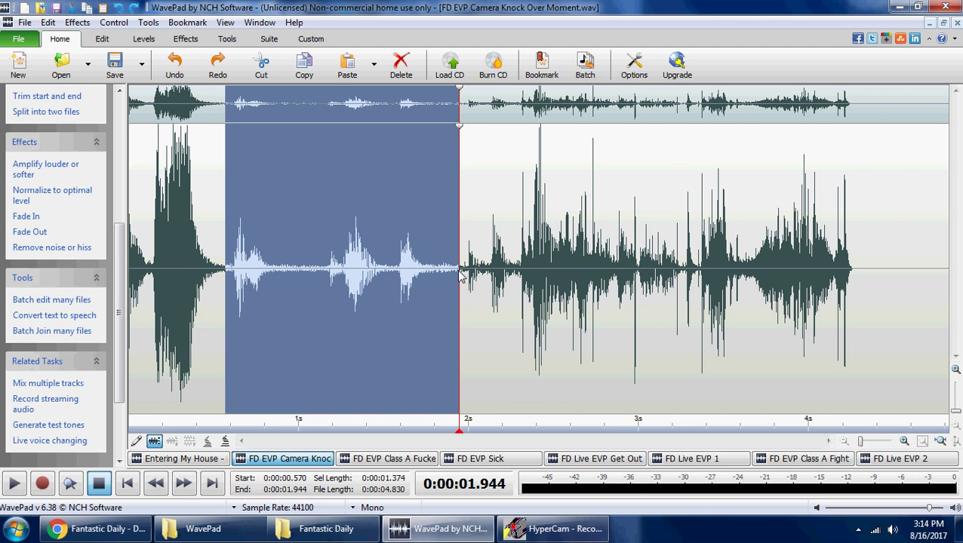
left_click_drag(459, 269, 488, 275)
key("space")
Switch to the Entering My House - Livestream YouTube video in Chrome, seek to 6:53, play it and pause at 6:55
left_click(94, 528)
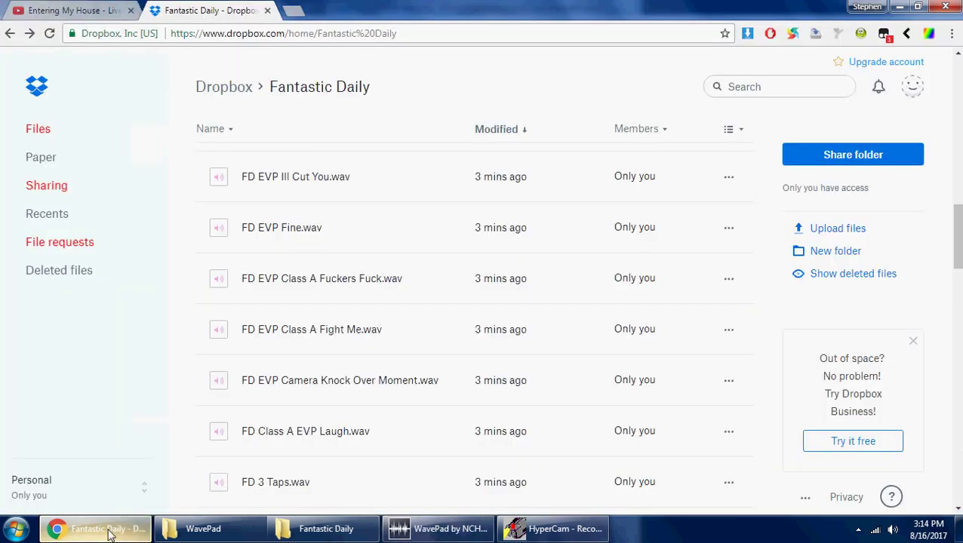
left_click(82, 11)
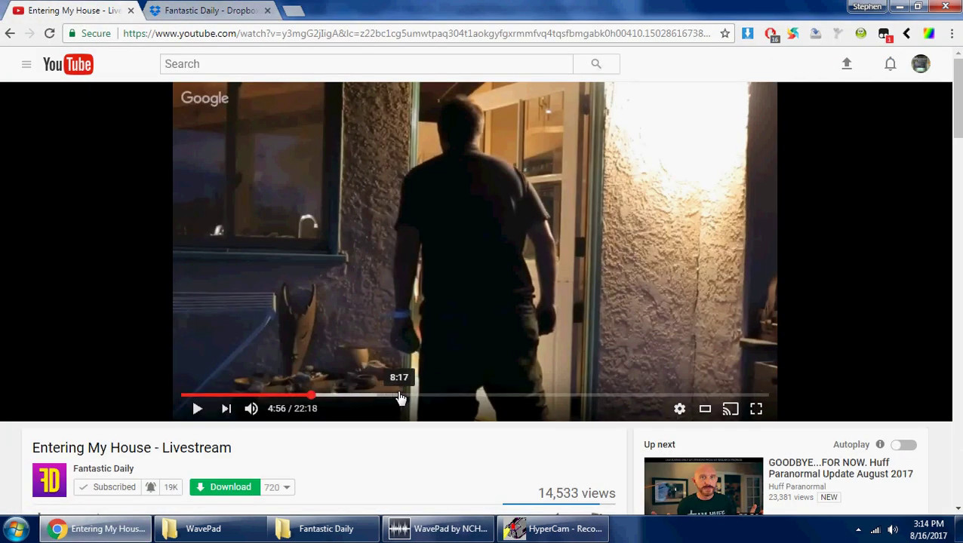
left_click(403, 395)
left_click(375, 396)
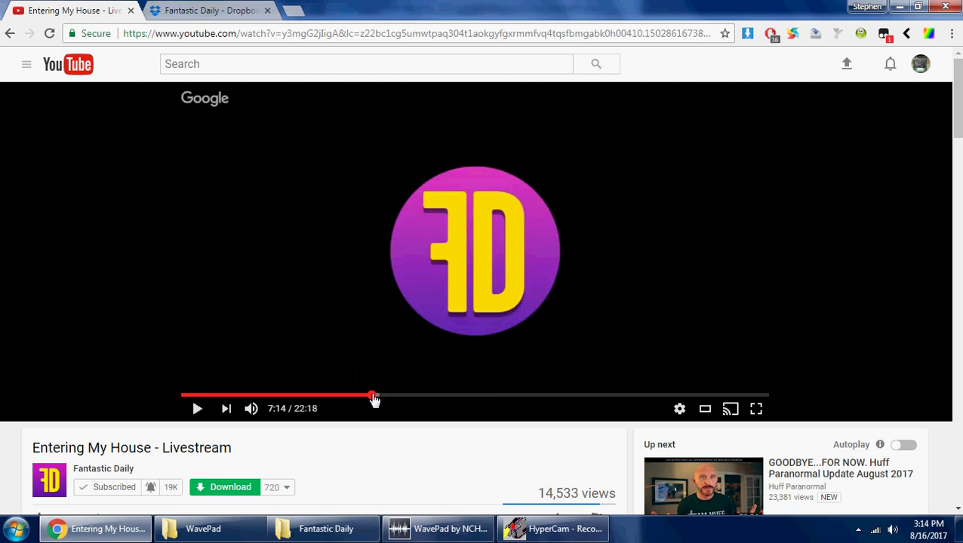
left_click(365, 396)
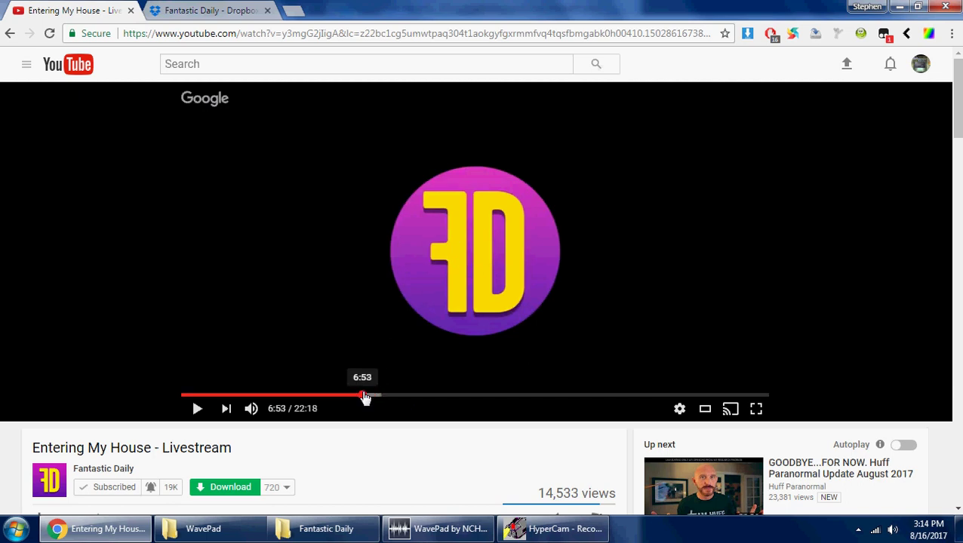
left_click(363, 369)
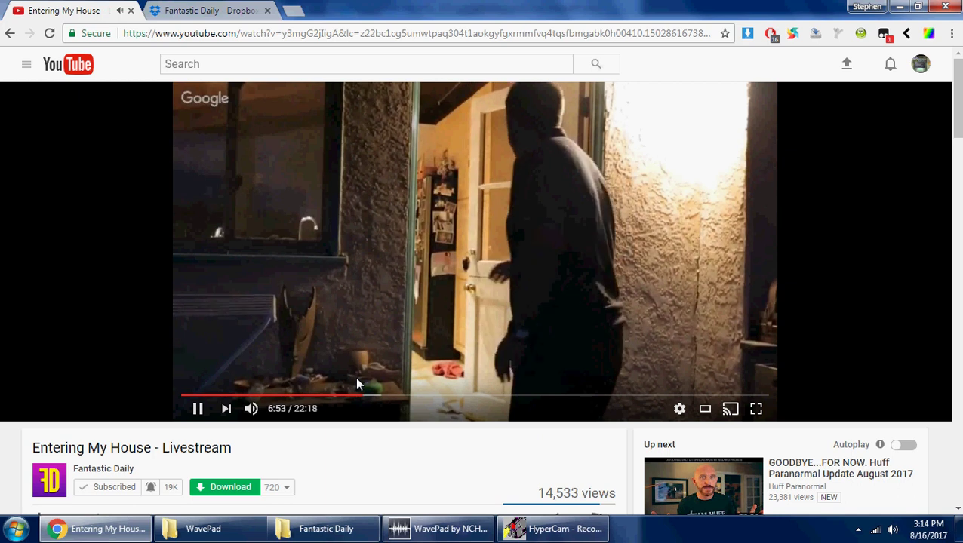
left_click(380, 367)
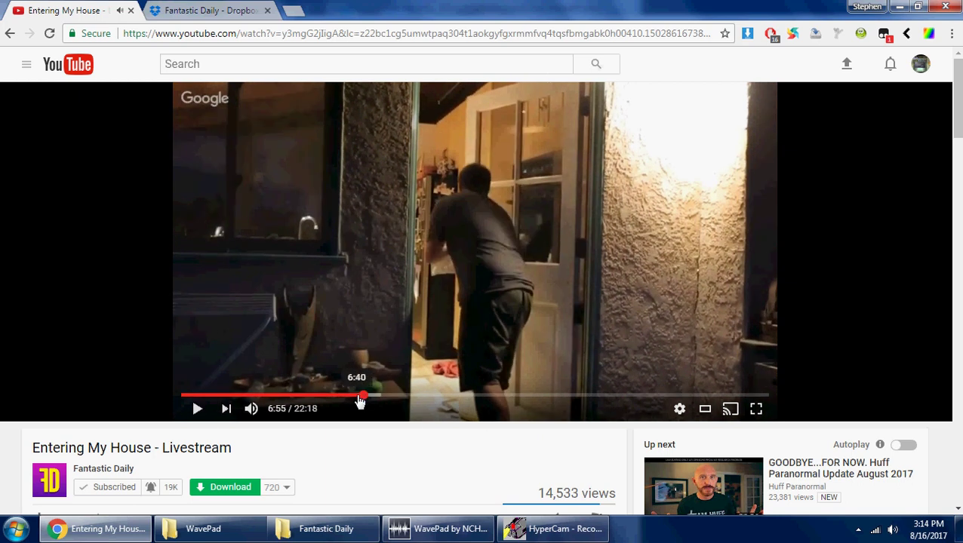
Replay the livestream video from about 6:40 through the camera falling over, pausing at 6:45, 6:55 and 6:58
left_click(360, 398)
left_click(379, 372)
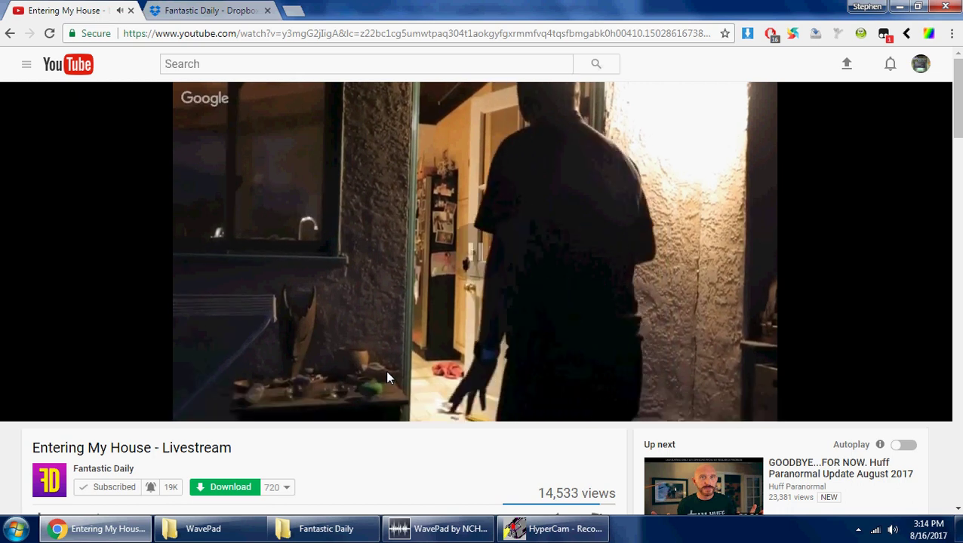
left_click(387, 373)
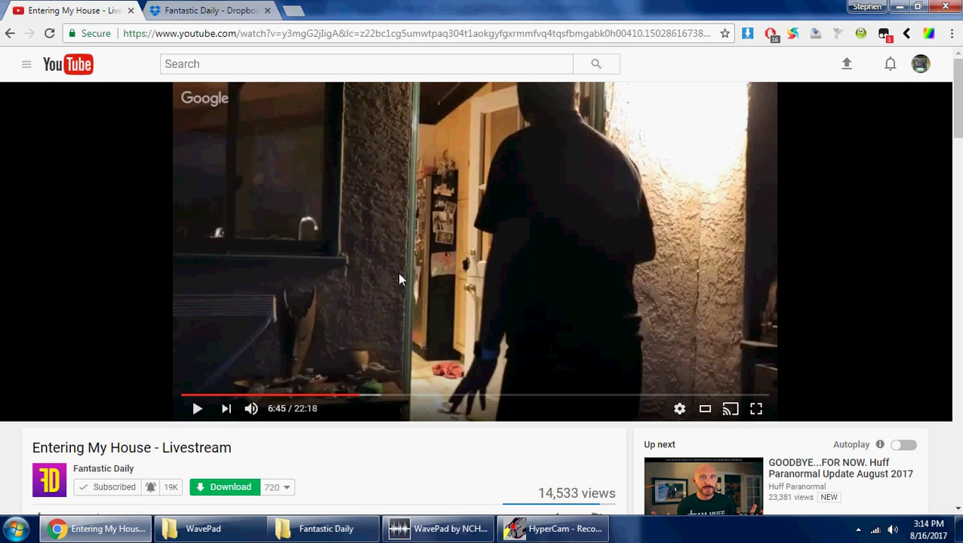
left_click(390, 311)
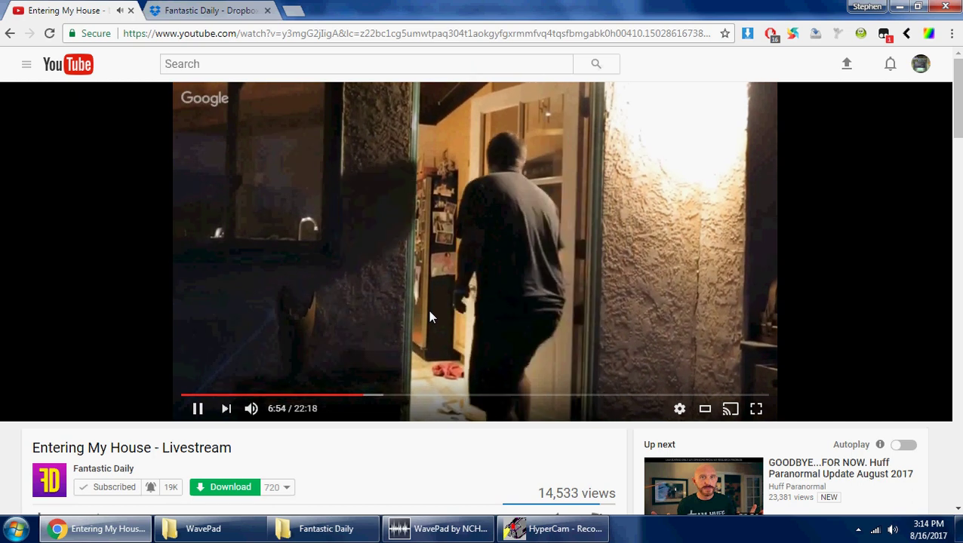
left_click(471, 294)
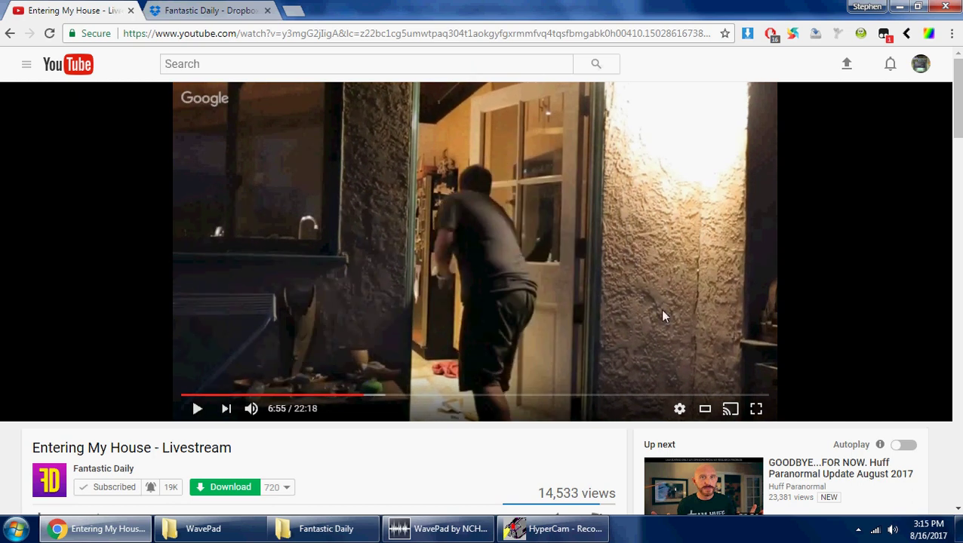
left_click(389, 327)
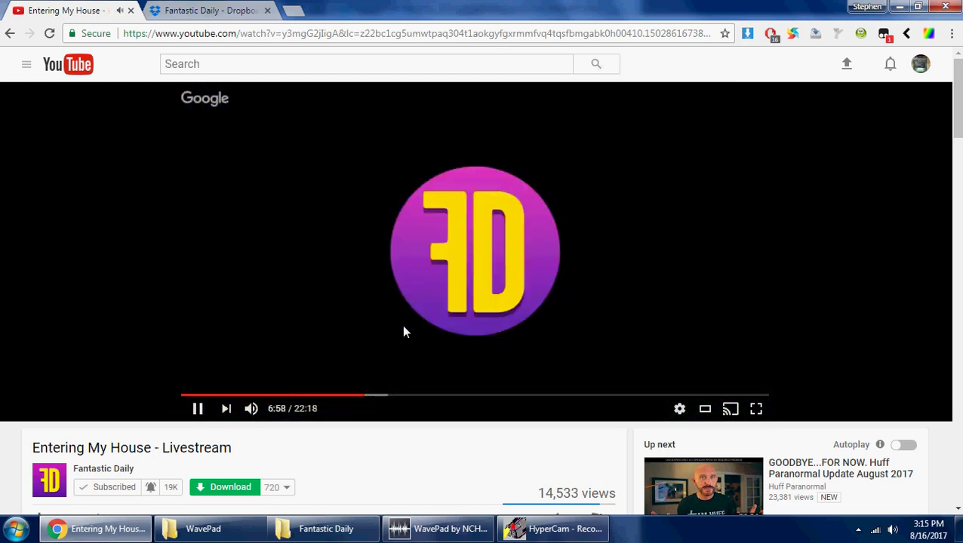
left_click(403, 331)
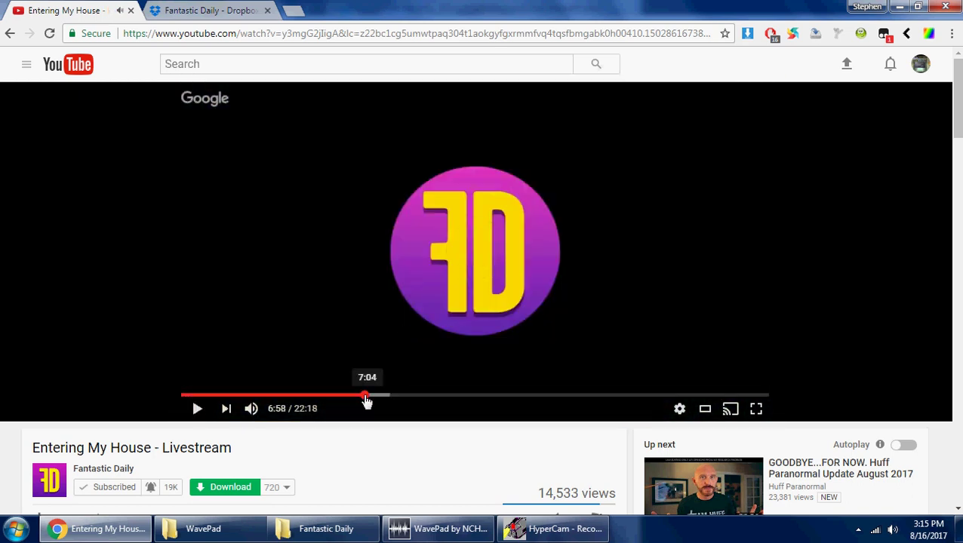
Switch back to WavePad, replay the camera knock-over clip from the start, and briefly highlight its passage from about 0.56 s to 1.9 s
left_click(438, 528)
left_click(214, 359)
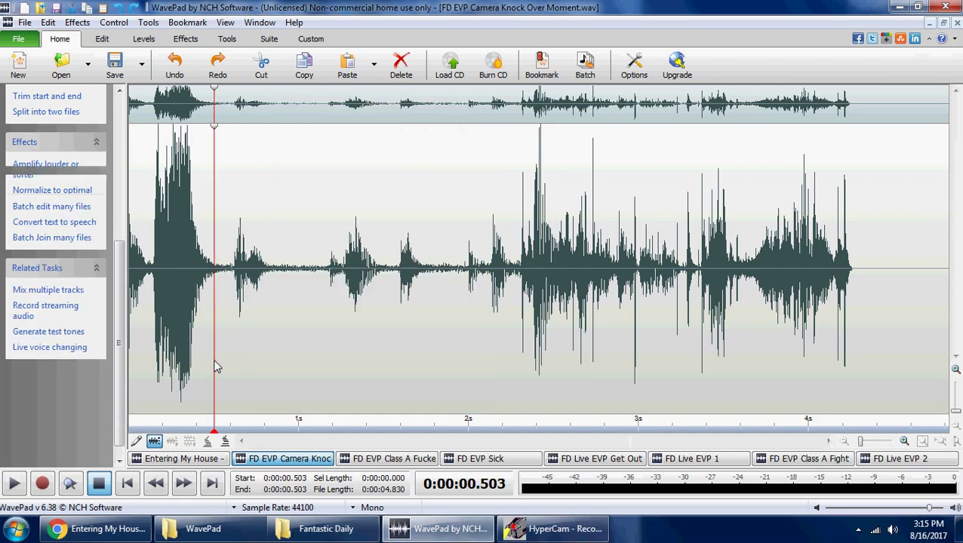
left_click(127, 483)
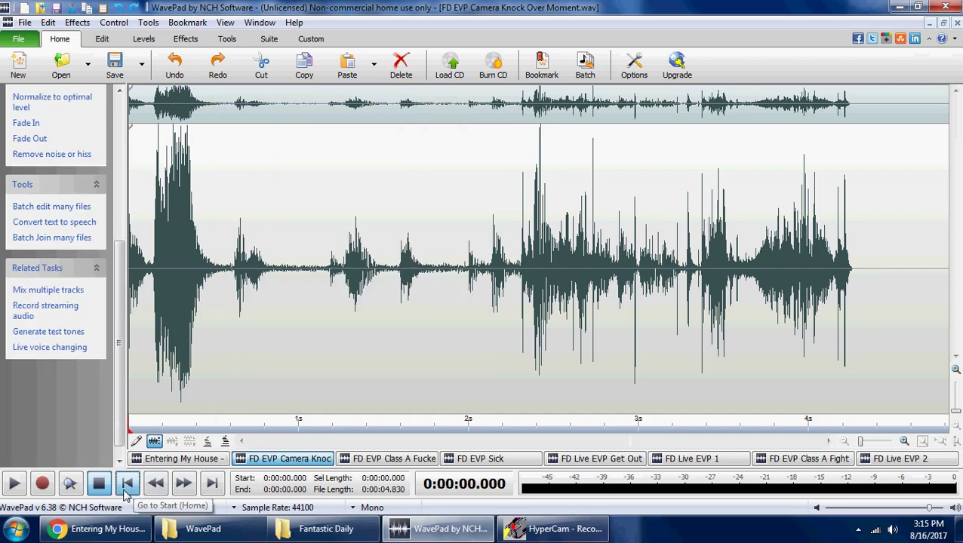
left_click(13, 486)
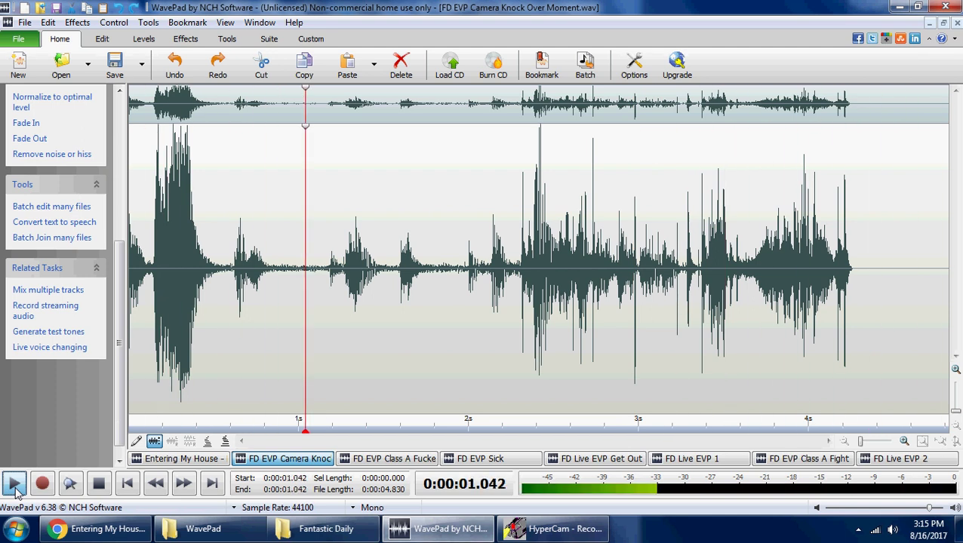
left_click_drag(224, 290, 450, 289)
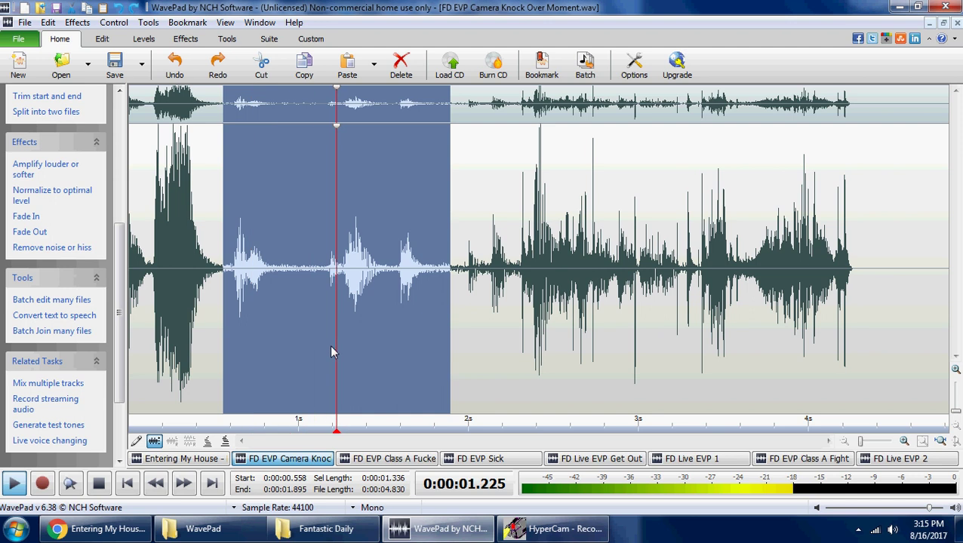
left_click(303, 355)
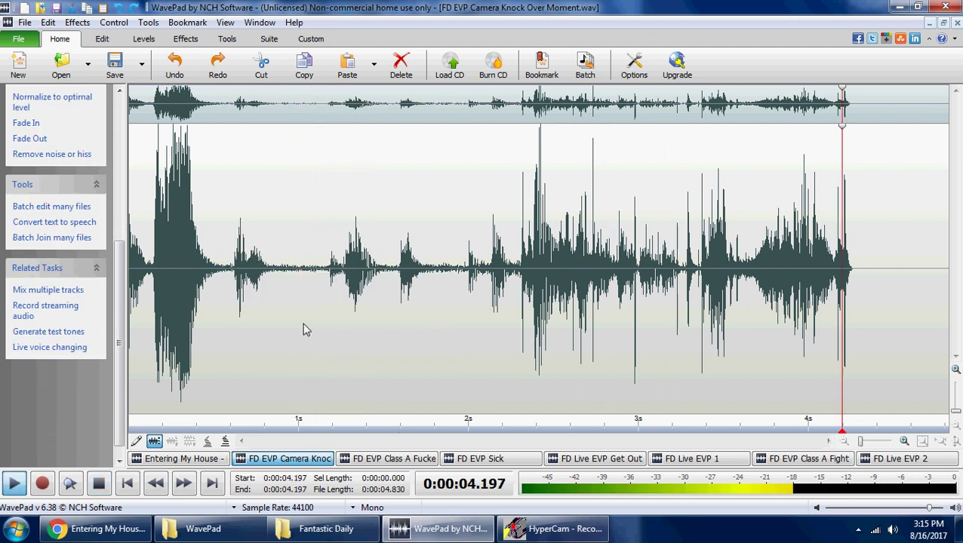
Replay part of the camera knock-over clip, place the cursor at about 1.03 s, and open the first FD EVP Class A clip
left_click(14, 485)
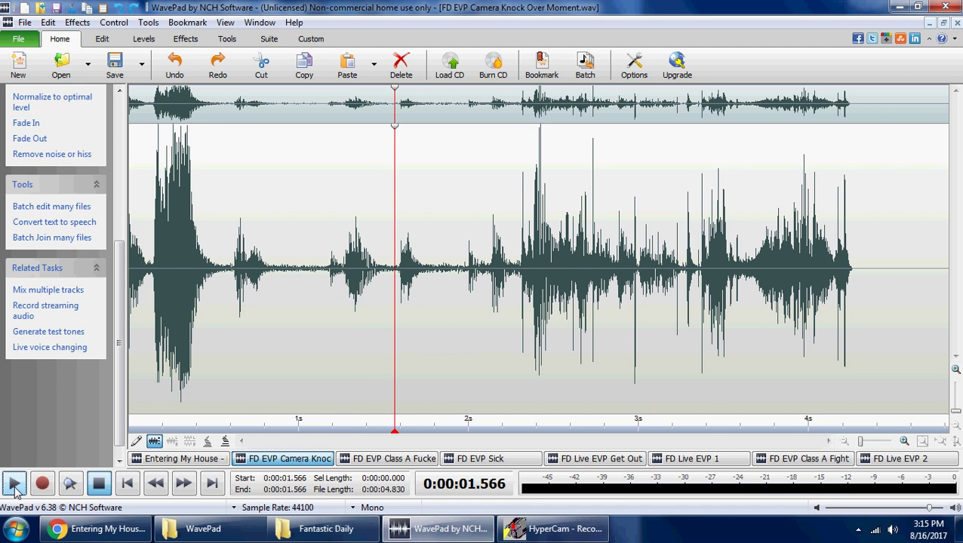
left_click(330, 285)
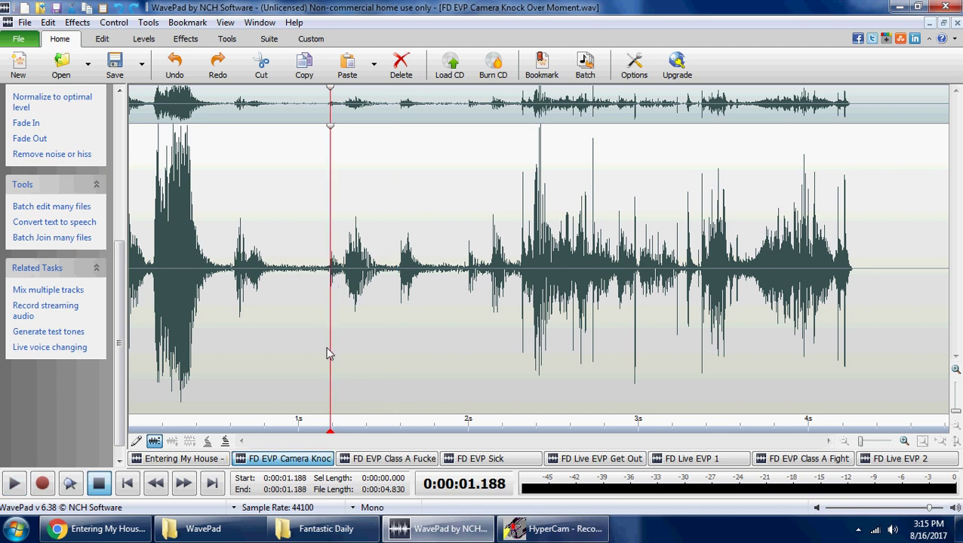
left_click_drag(335, 317, 302, 328)
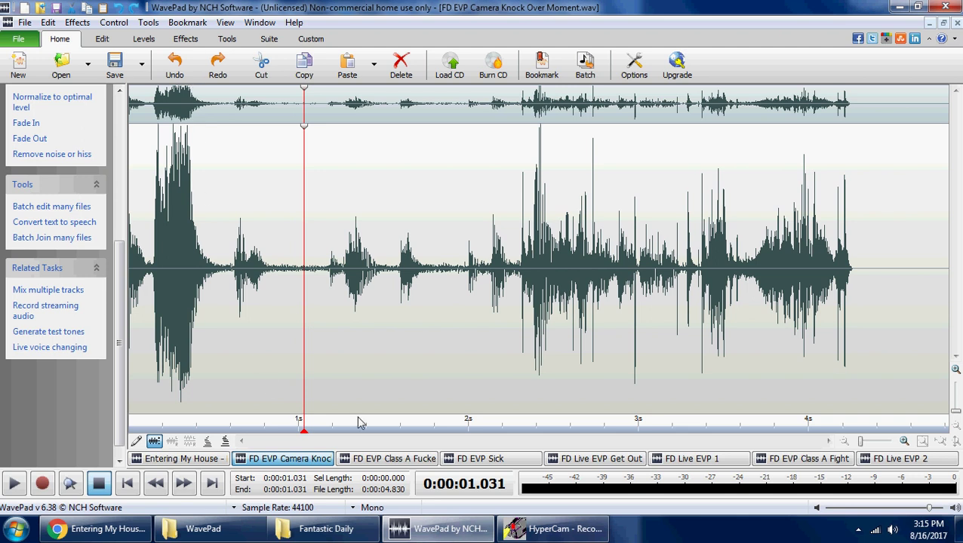
left_click(383, 459)
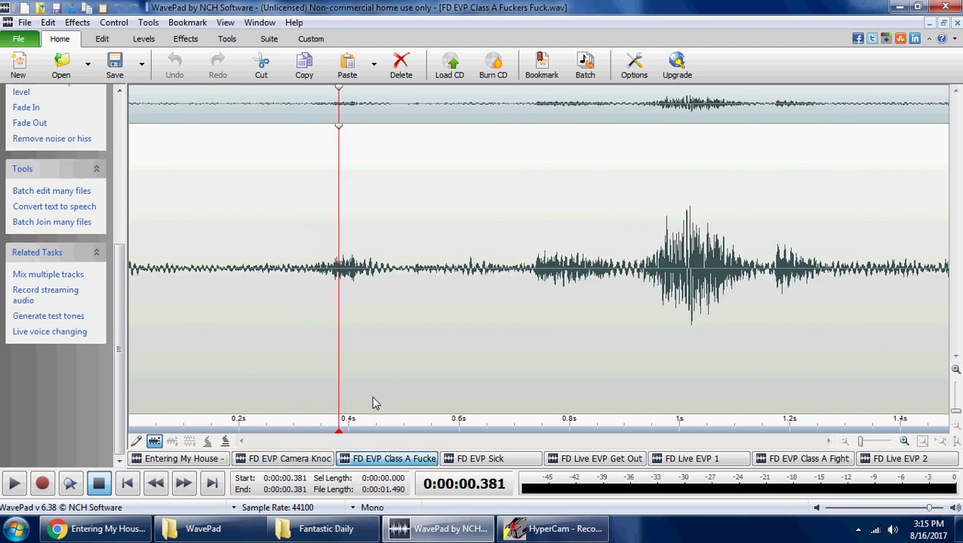
Switch to the livestream page in Chrome and look through the viewer comments for the time of the Class A EVP
key("alt+Tab")
scroll(203, 434, "down", 6)
scroll(205, 440, "down", 10)
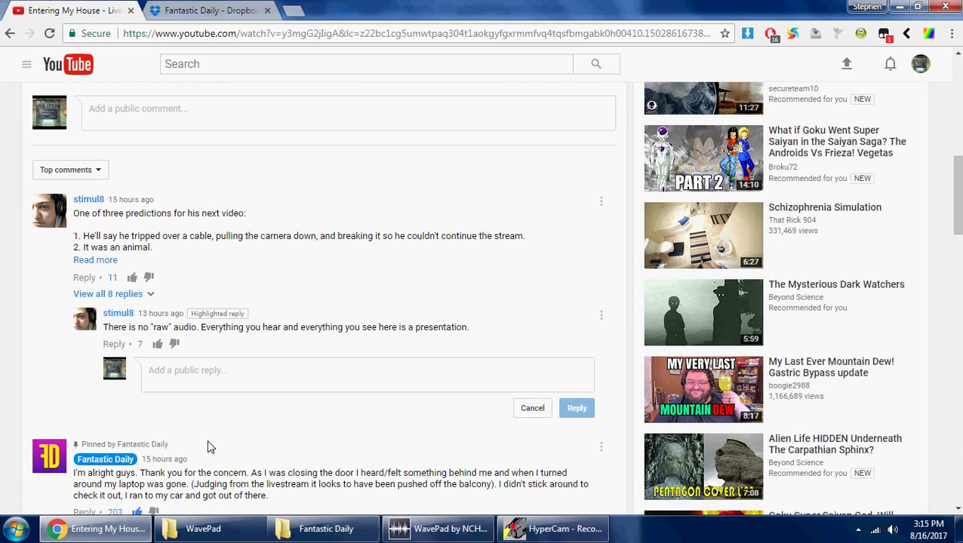
scroll(204, 442, "up", 2)
scroll(219, 430, "down", 3)
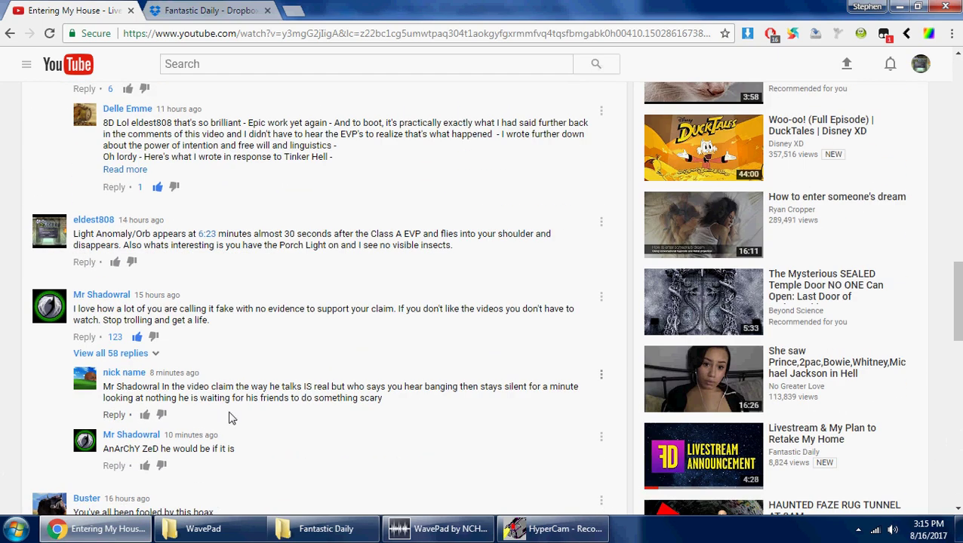
scroll(232, 419, "down", 15)
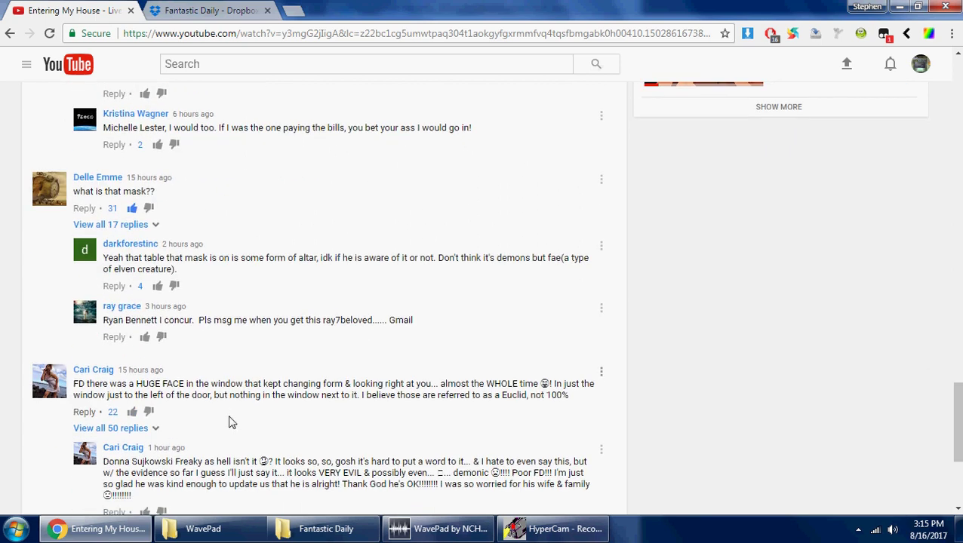
scroll(234, 419, "up", 15)
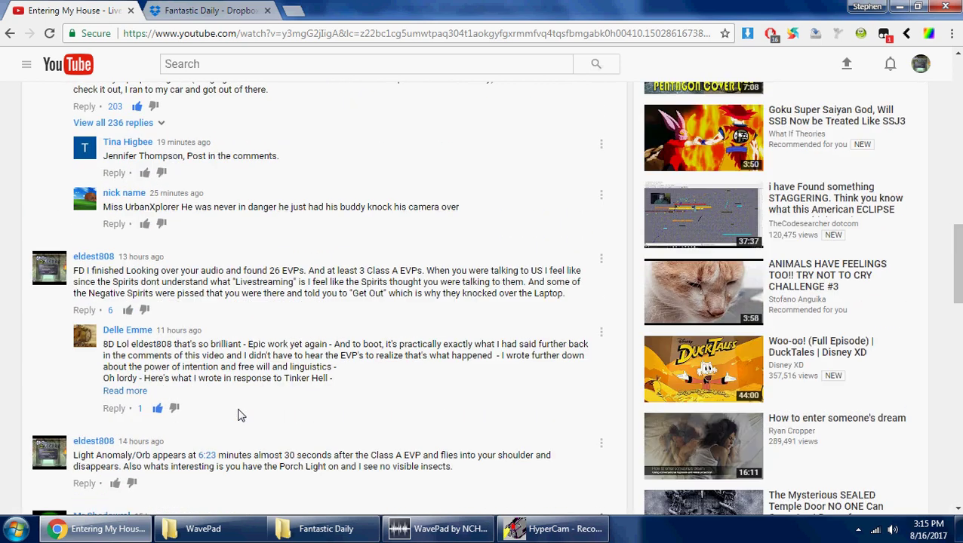
scroll(240, 416, "up", 2)
scroll(236, 417, "up", 10)
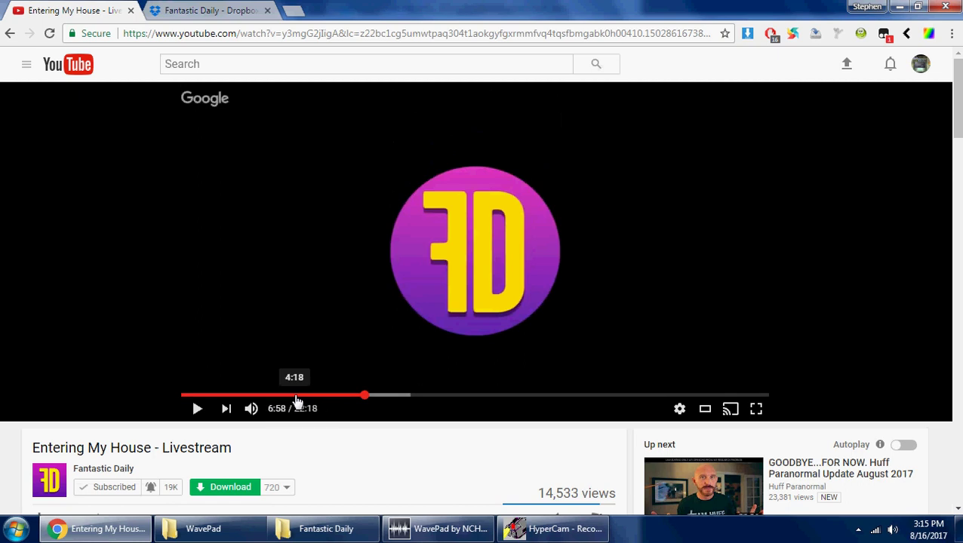
Seek the livestream video back to about 5:00, play it and pause at 5:36
left_click(297, 394)
left_click_drag(312, 398, 314, 396)
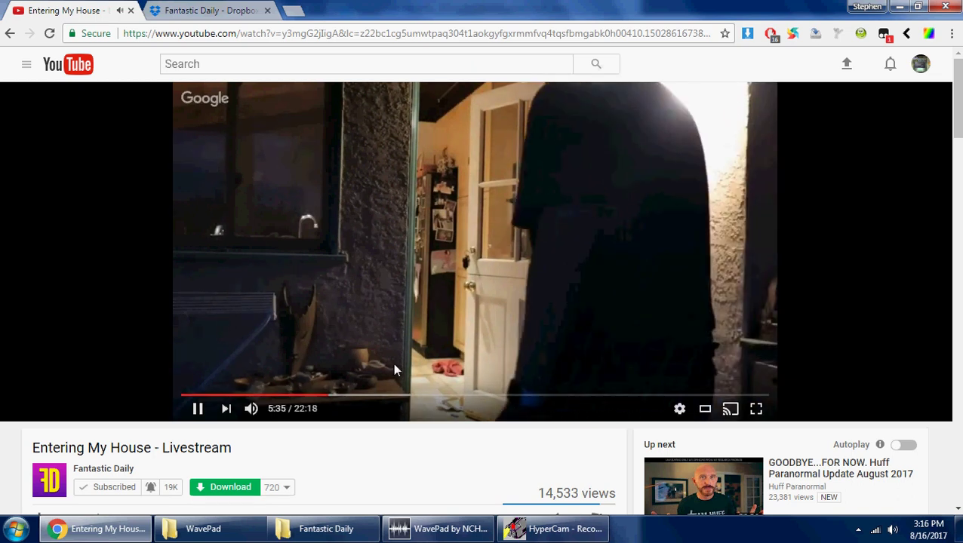
left_click(394, 370)
Switch back to WavePad, play the first Class A EVP clip from the start, and stop playback
key("alt+Tab")
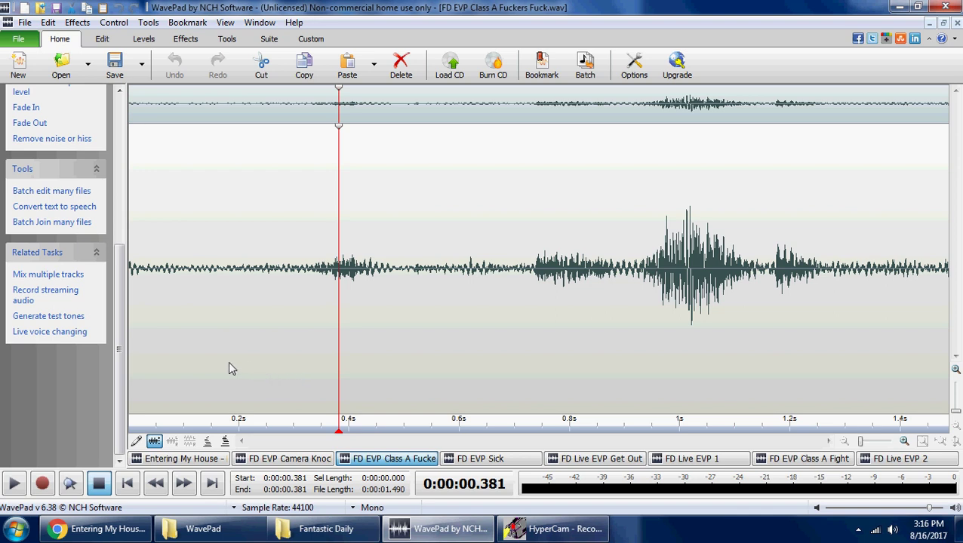
left_click(128, 483)
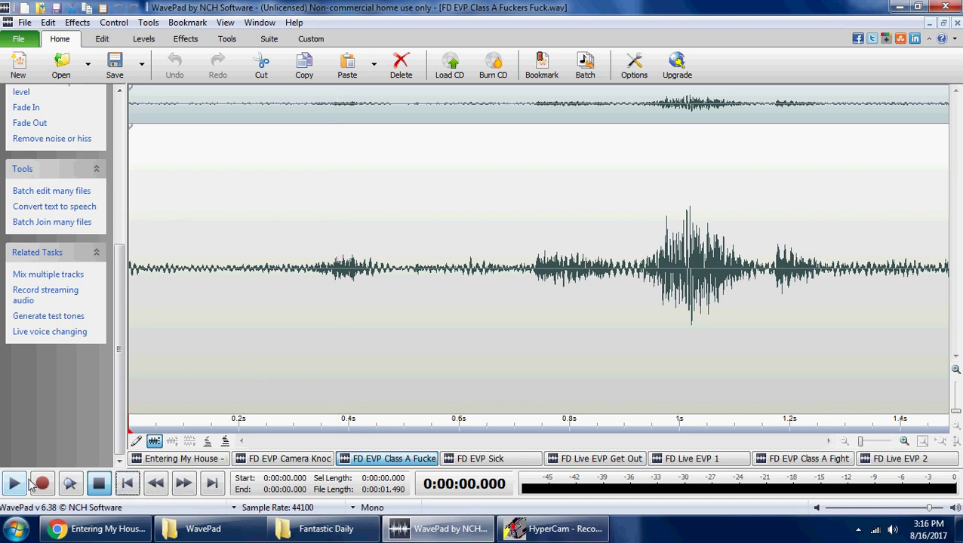
left_click(15, 485)
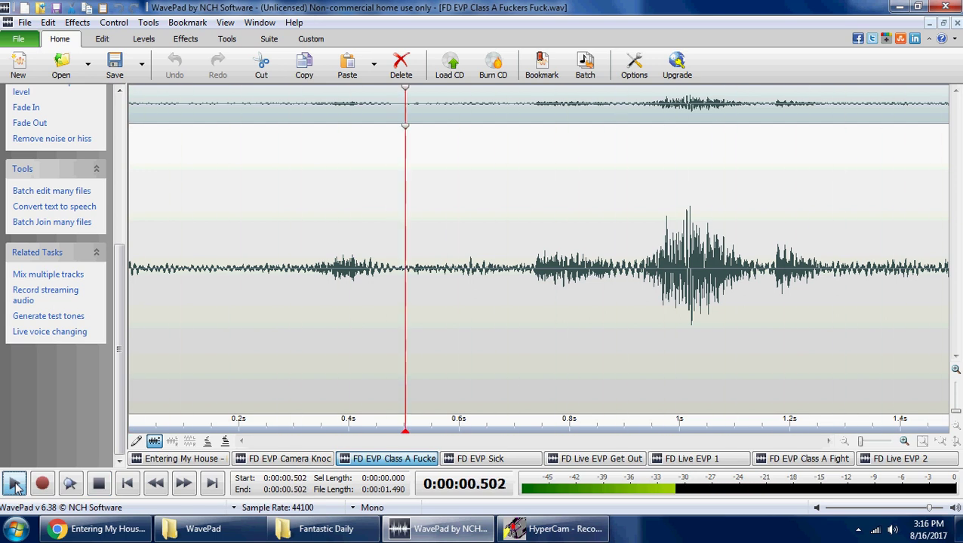
left_click(104, 488)
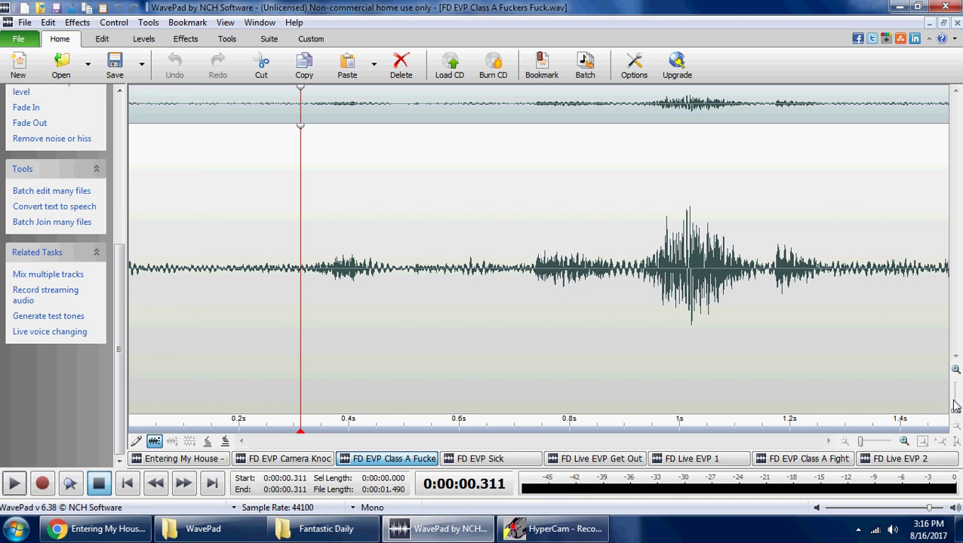
Switch to Chrome, examine the livestream's viewer comments for the EVP time reference, load more of them, and return to the video
left_click(101, 529)
scroll(299, 398, "down", 9)
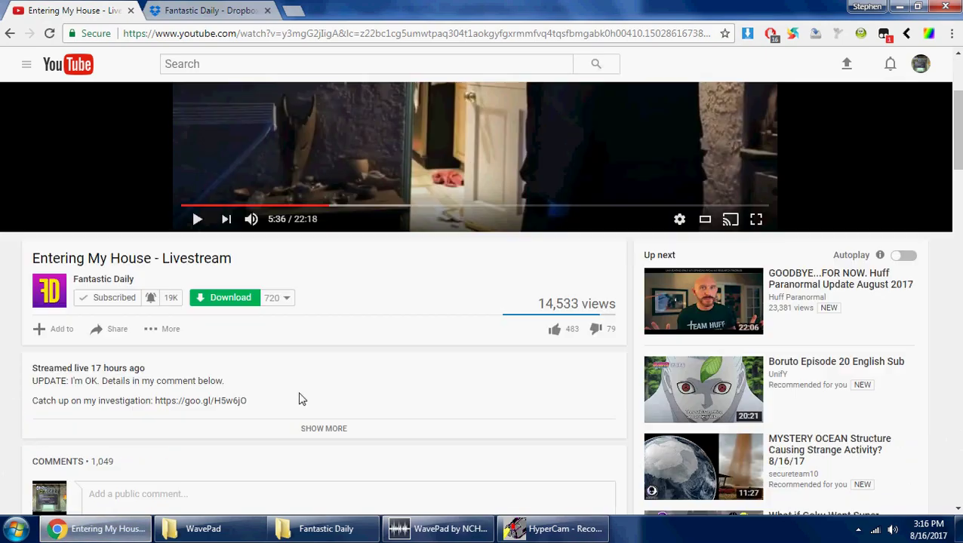
scroll(296, 410, "down", 7)
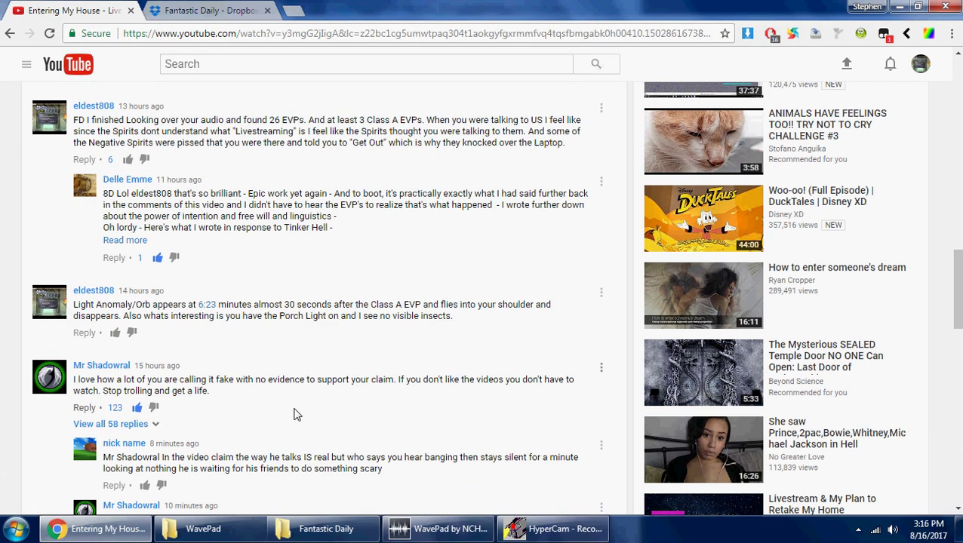
scroll(294, 414, "down", 3)
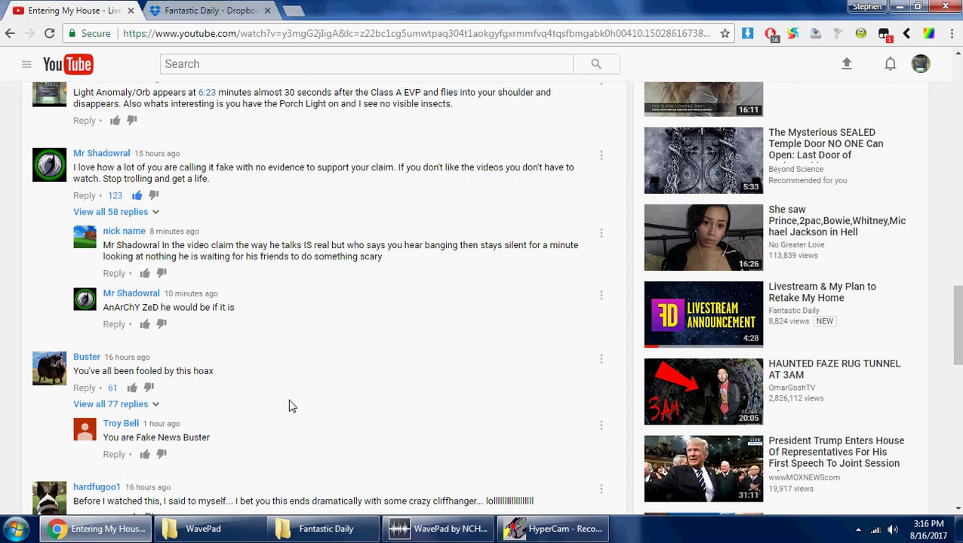
scroll(293, 407, "down", 10)
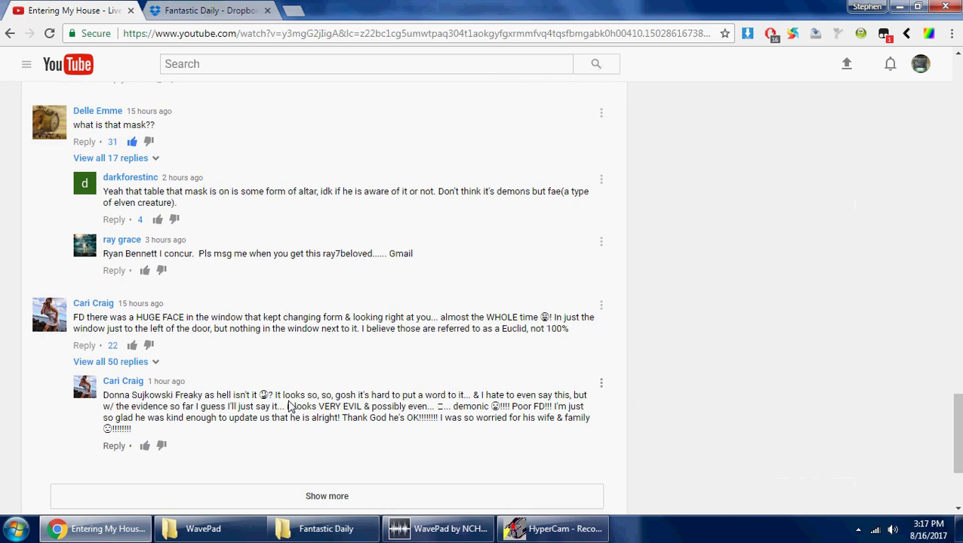
scroll(290, 408, "down", 3)
left_click(282, 326)
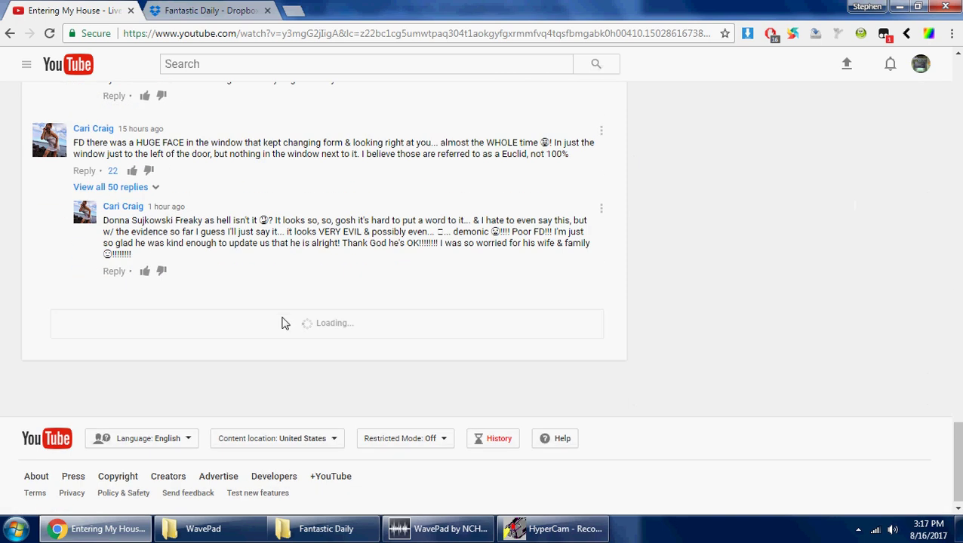
scroll(280, 317, "down", 5)
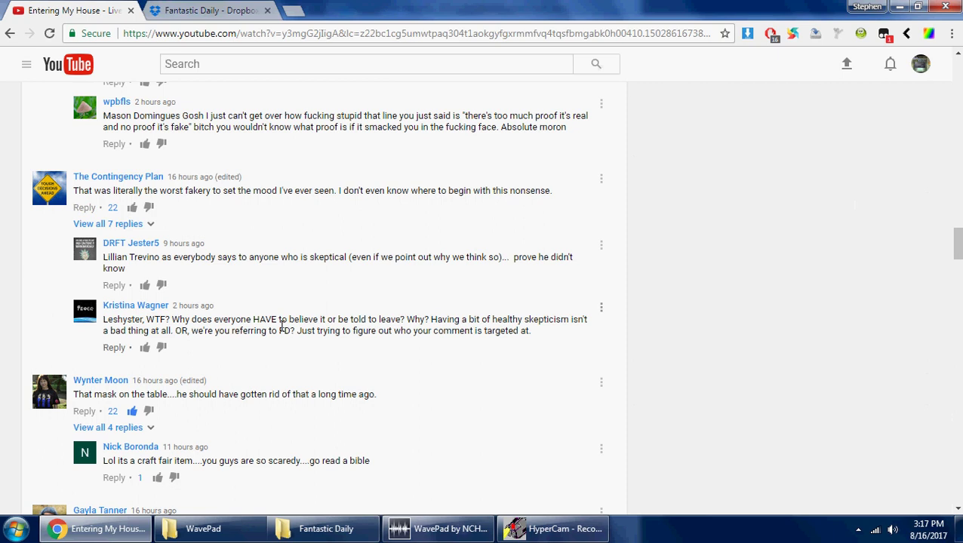
scroll(280, 326, "down", 15)
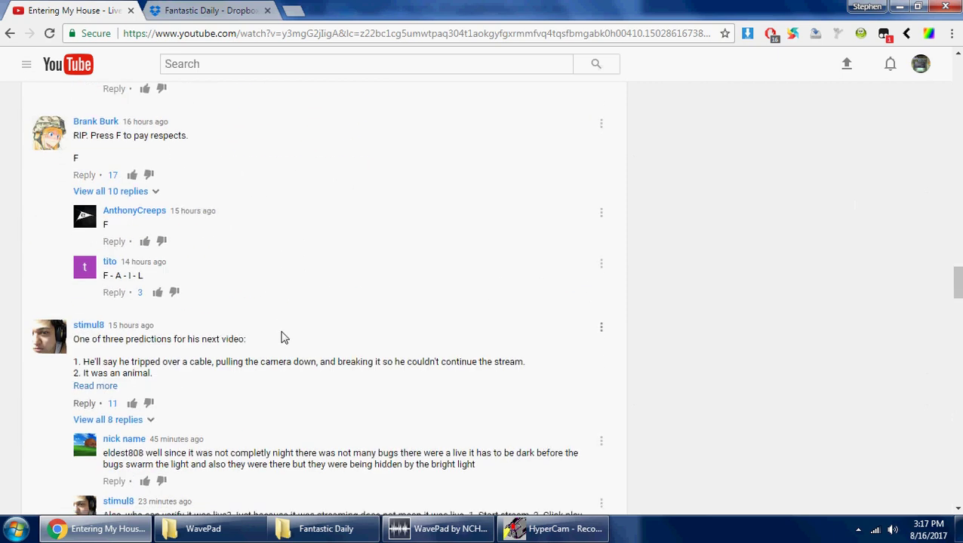
scroll(280, 337, "down", 15)
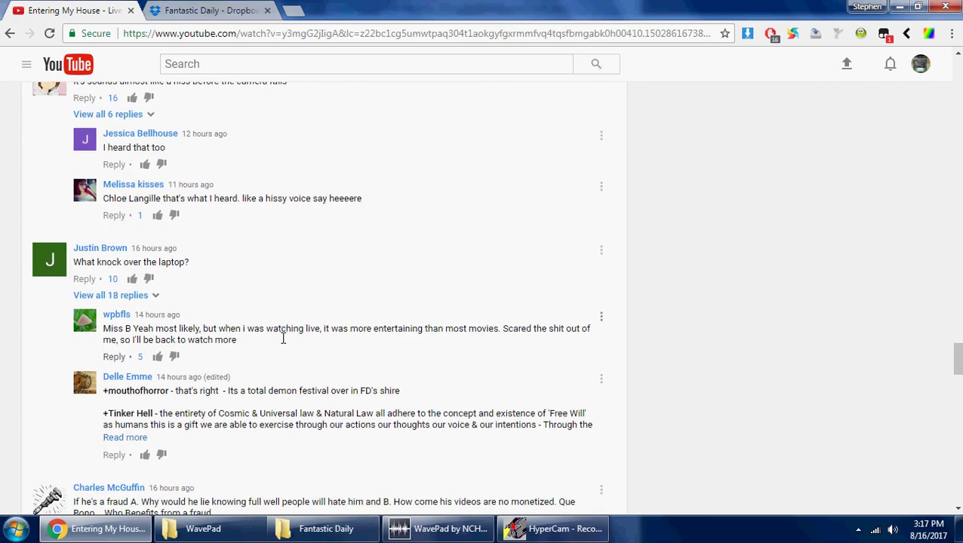
scroll(282, 344, "down", 15)
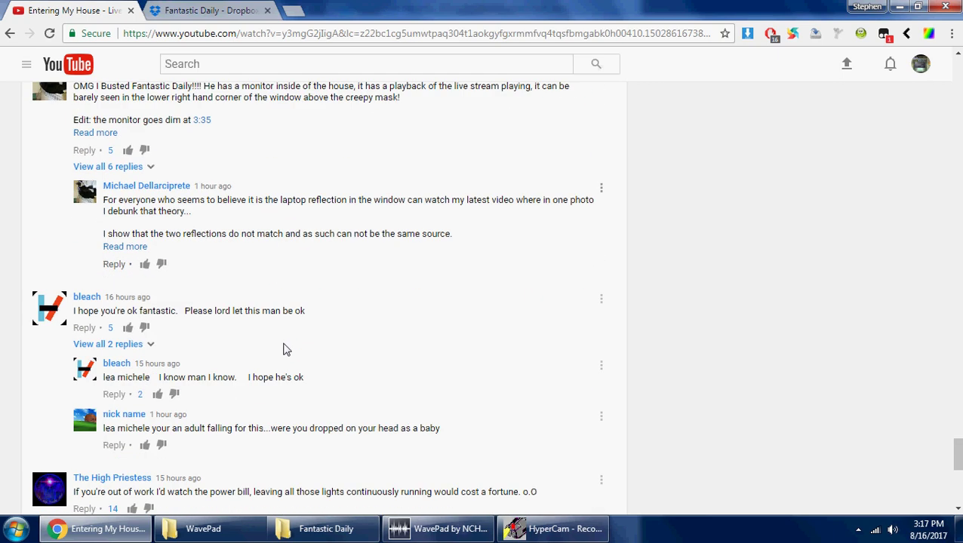
scroll(284, 353, "down", 2)
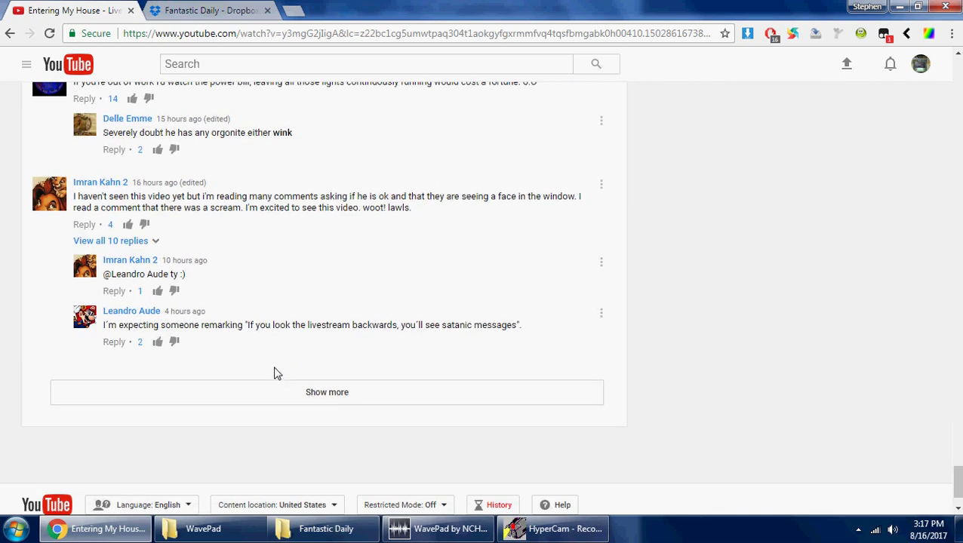
scroll(251, 112, "up", 20)
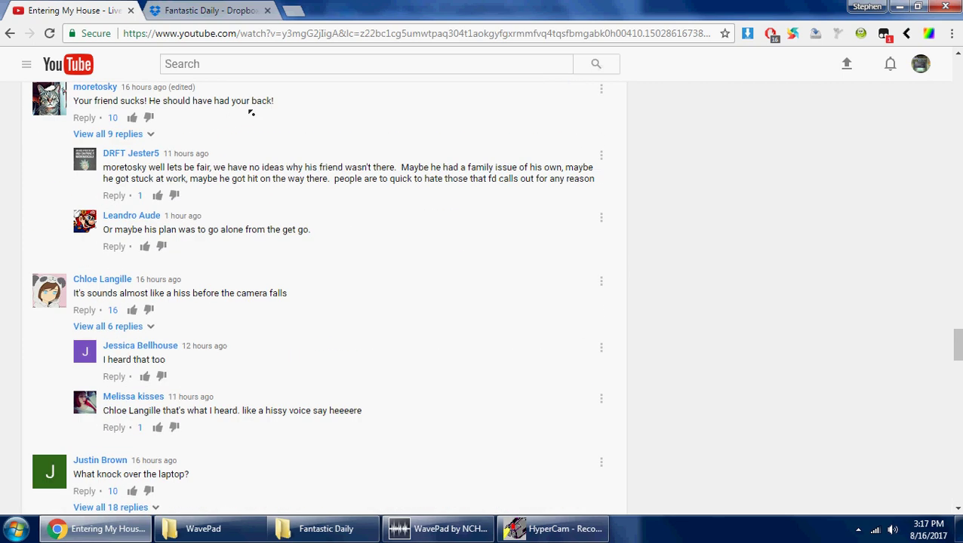
scroll(249, 112, "up", 20)
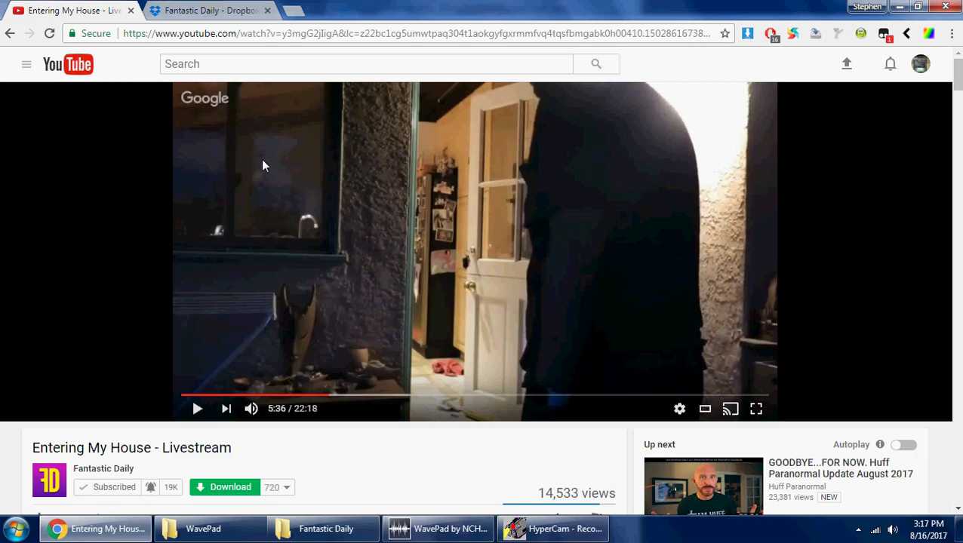
Resume the livestream video from 5:36 and pause it at 5:52
left_click(324, 311)
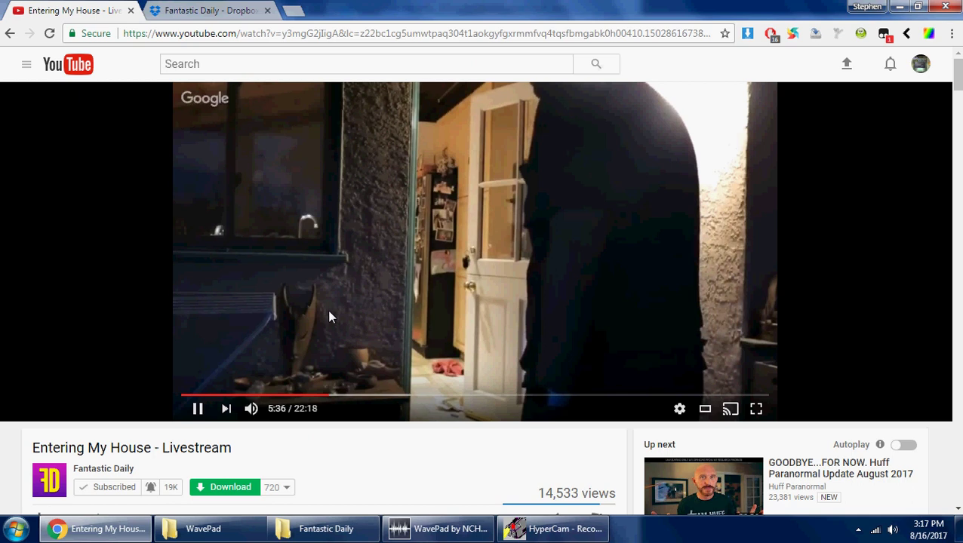
right_click(338, 393)
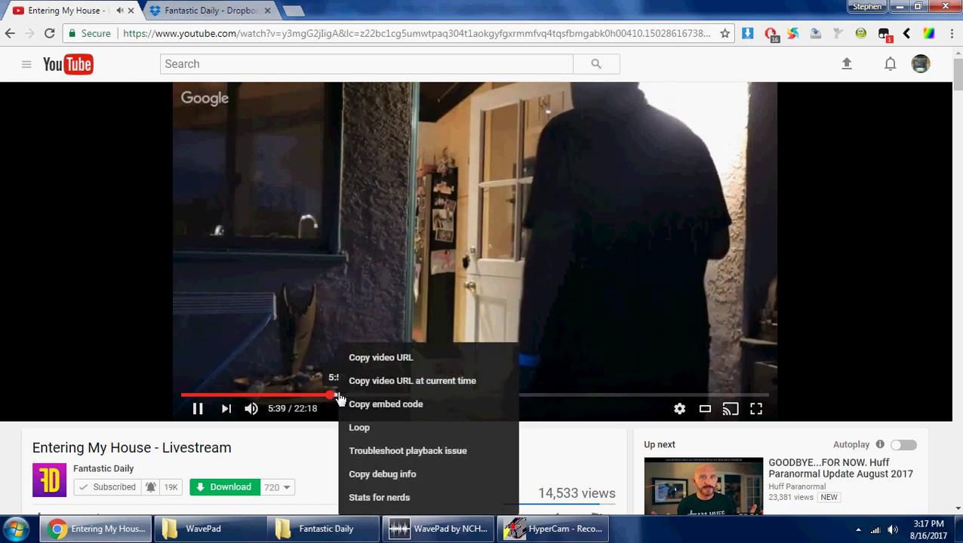
left_click(329, 441)
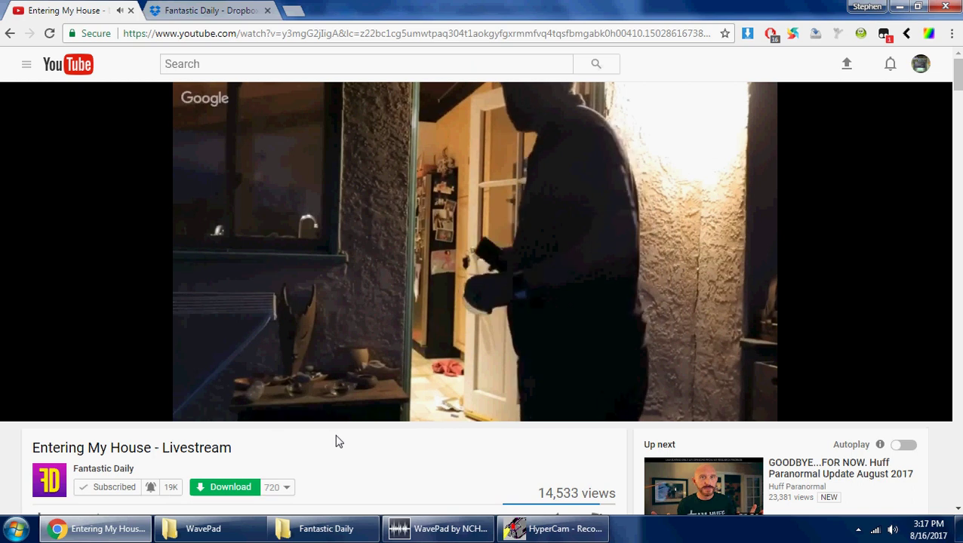
left_click(376, 366)
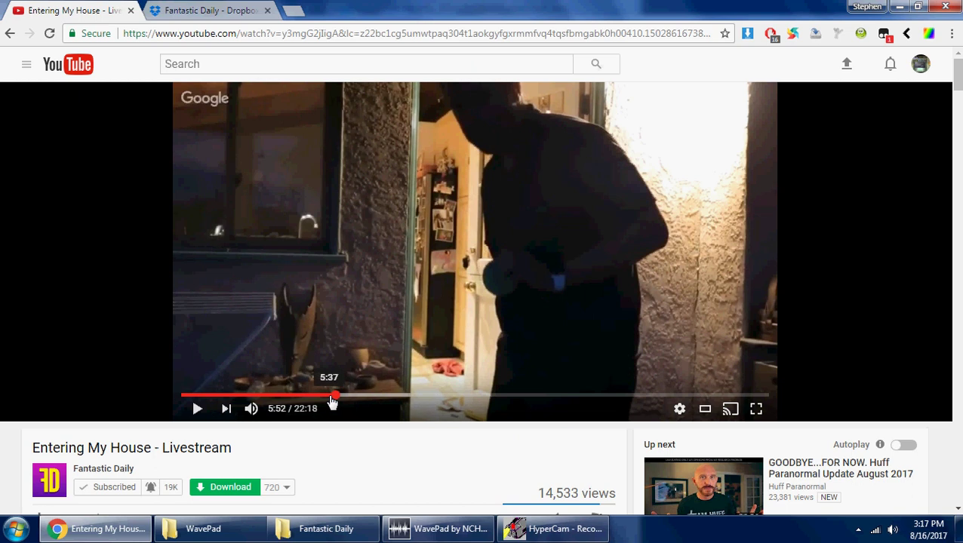
Check the Class A EVP clip in WavePad, return to Chrome, replay the video from about 5:36 and pause at 5:52
left_click(440, 528)
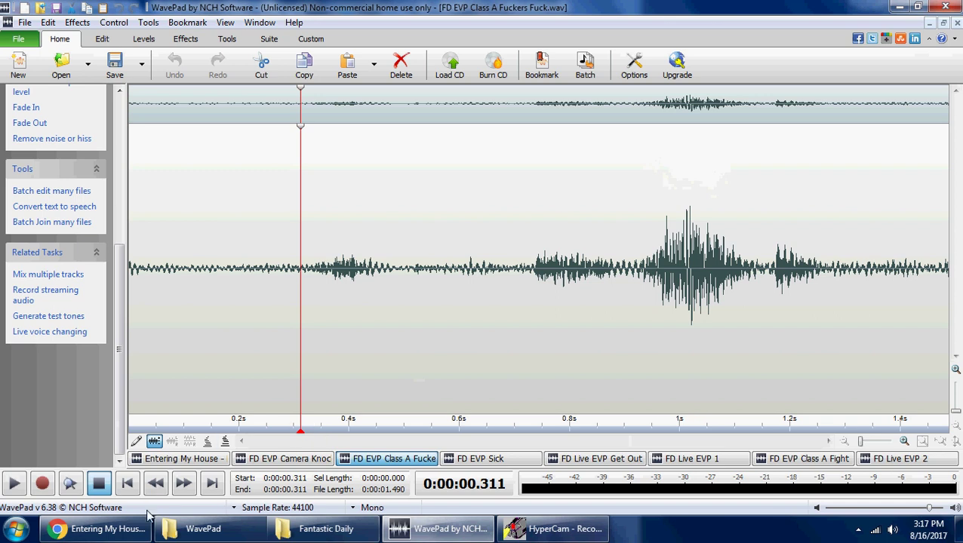
left_click(128, 528)
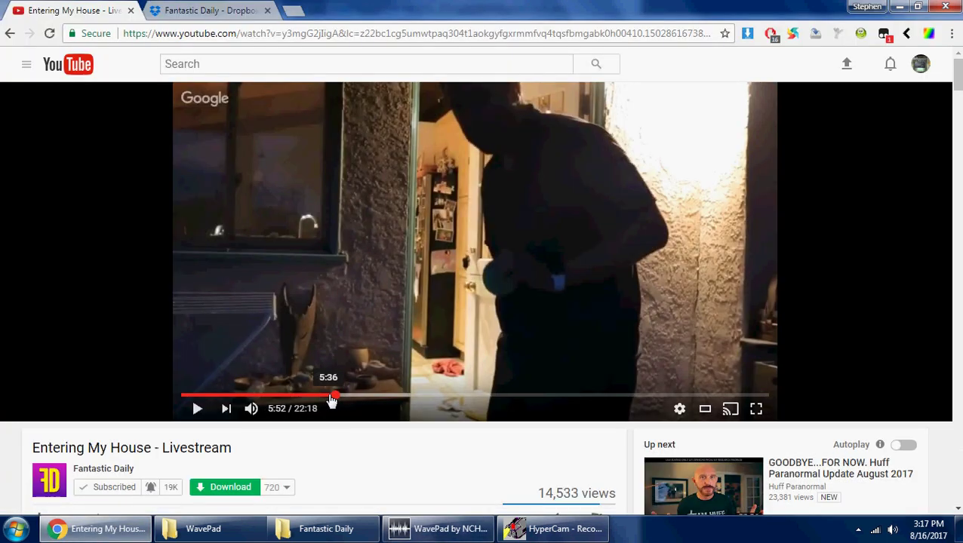
left_click(332, 396)
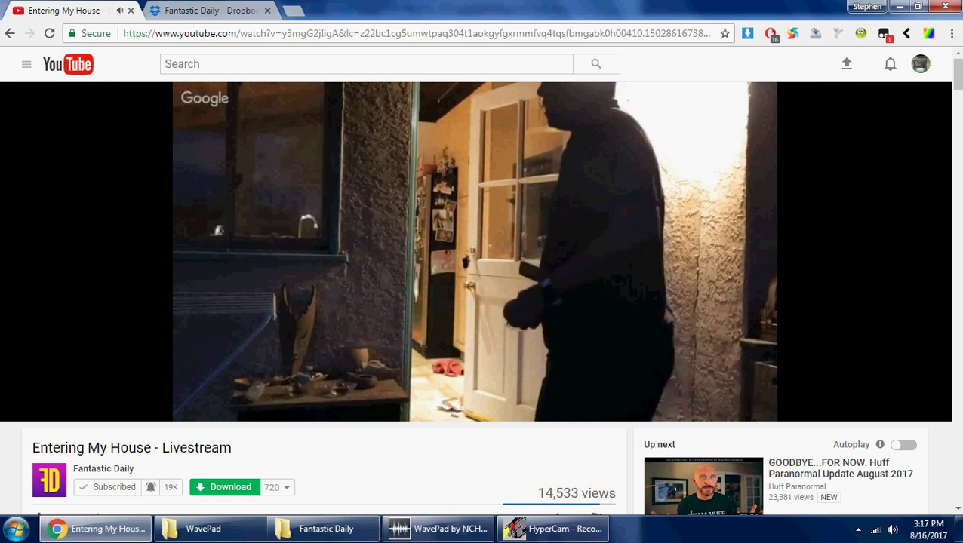
mouse_move(335, 378)
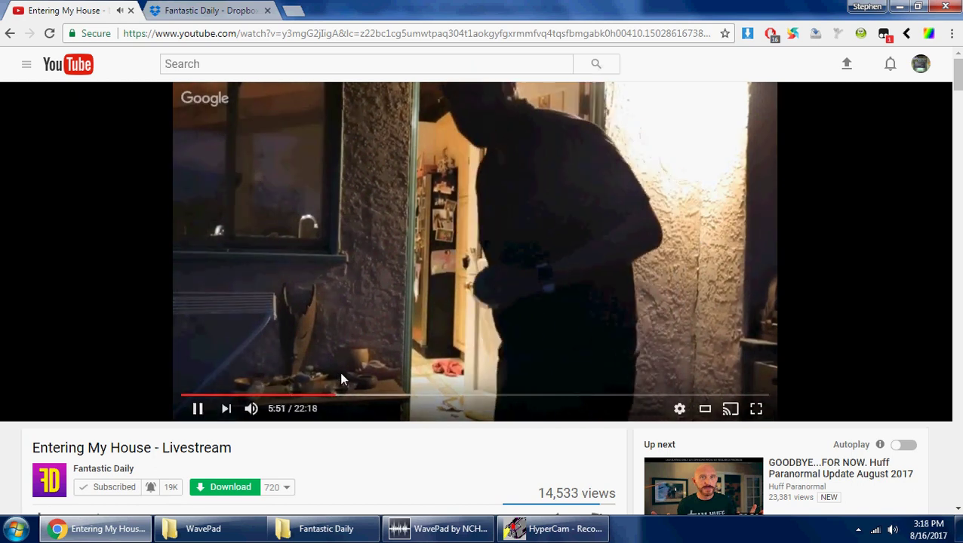
left_click(341, 375)
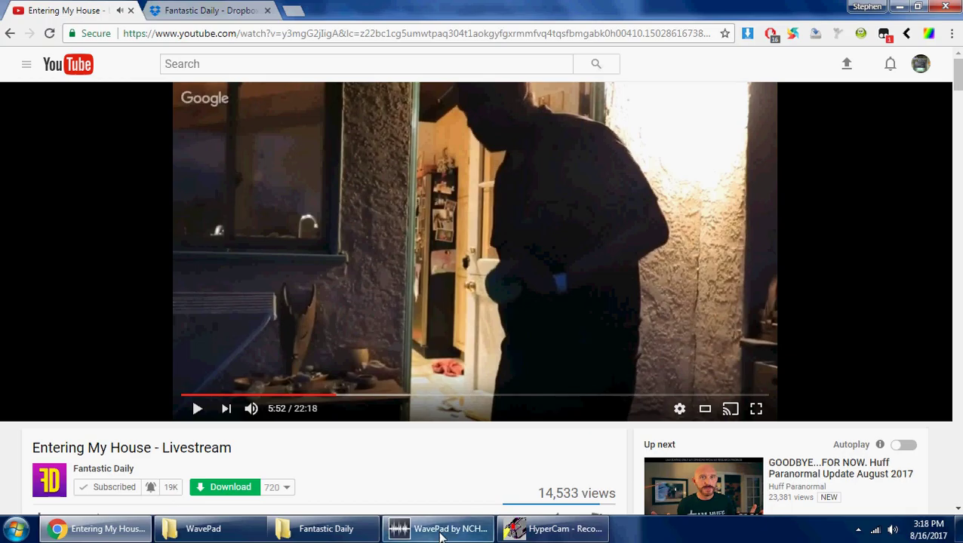
Switch to WavePad, replay the first Class A EVP clip from the start, and stop playback
left_click(440, 528)
left_click(126, 483)
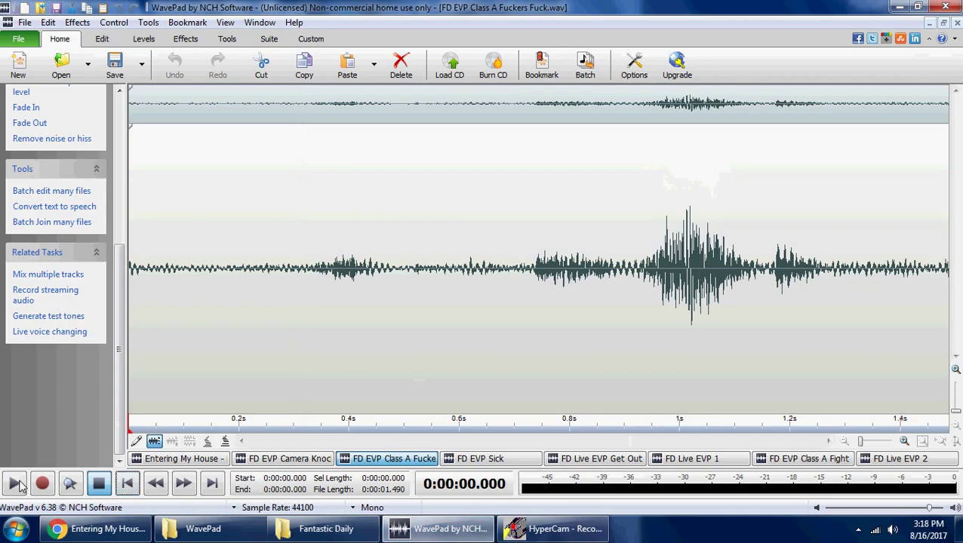
left_click(15, 484)
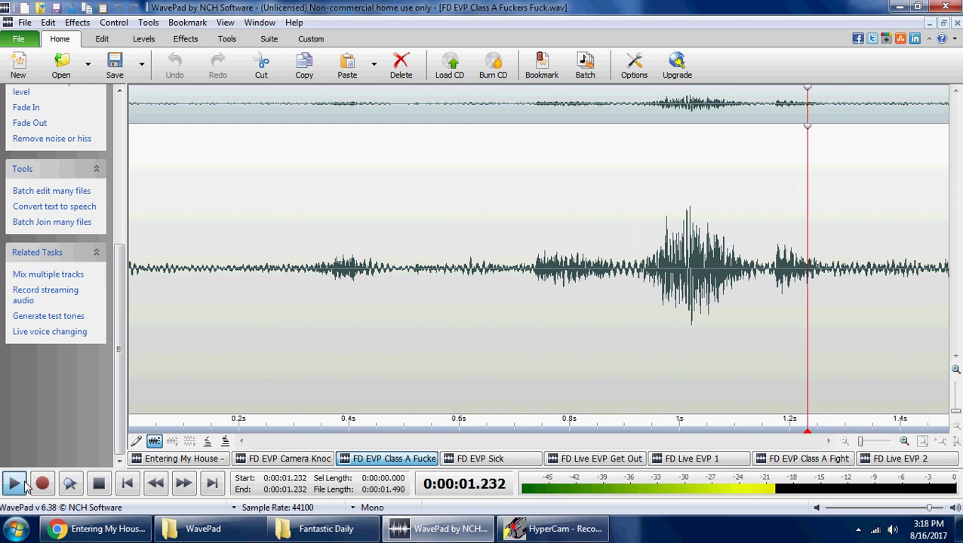
left_click(99, 484)
Open the FD EVP Sick clip, play it, and stop playback
left_click(464, 459)
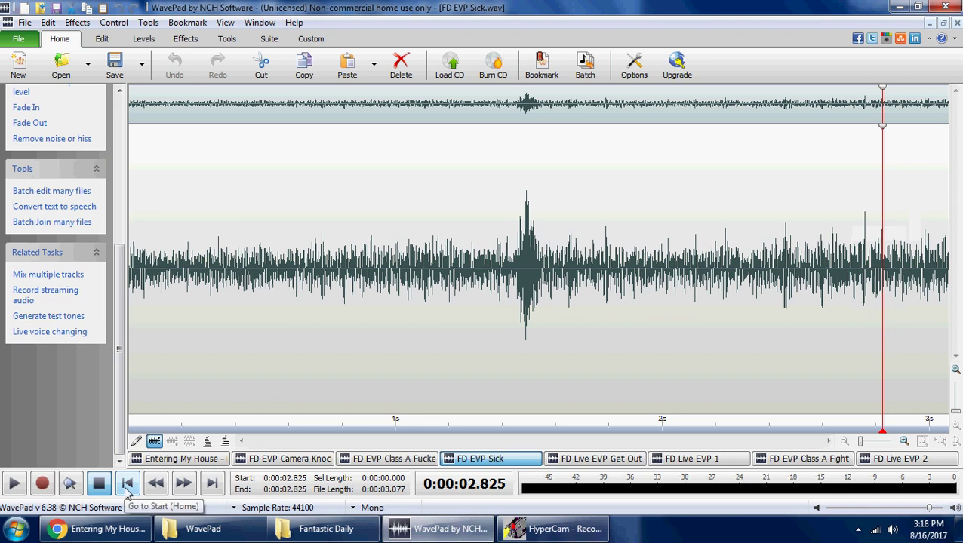
left_click(15, 484)
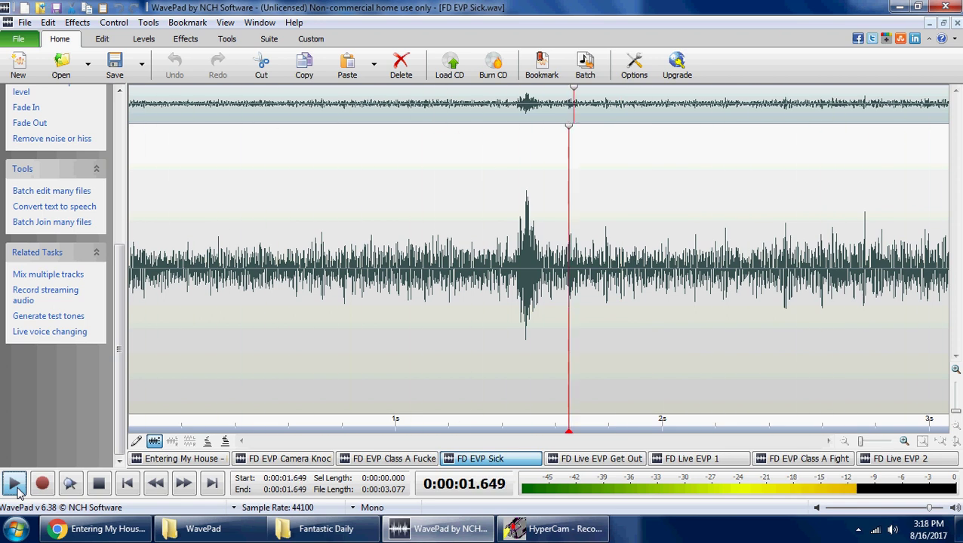
left_click(14, 485)
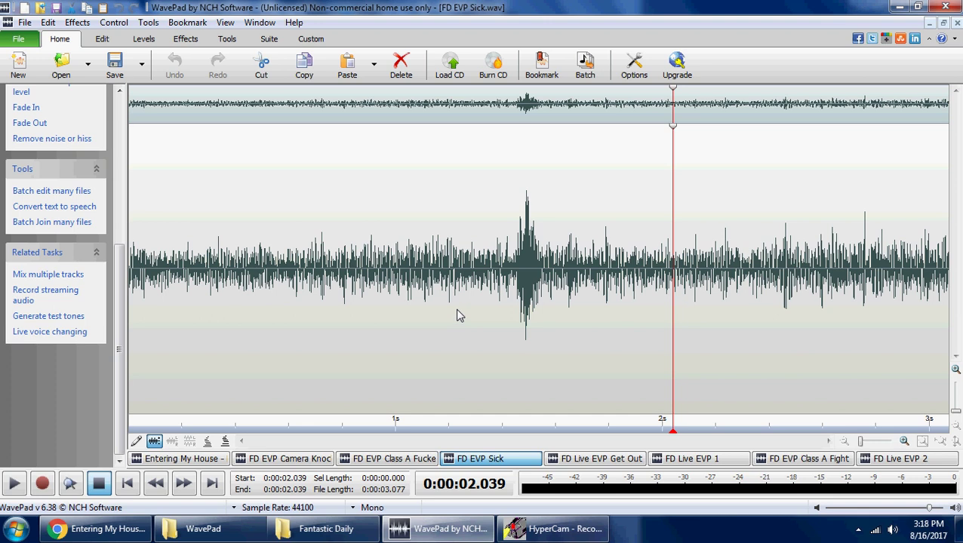
Open the FD Live EVP Get Out clip, play it from the start, and stop playback
left_click(565, 461)
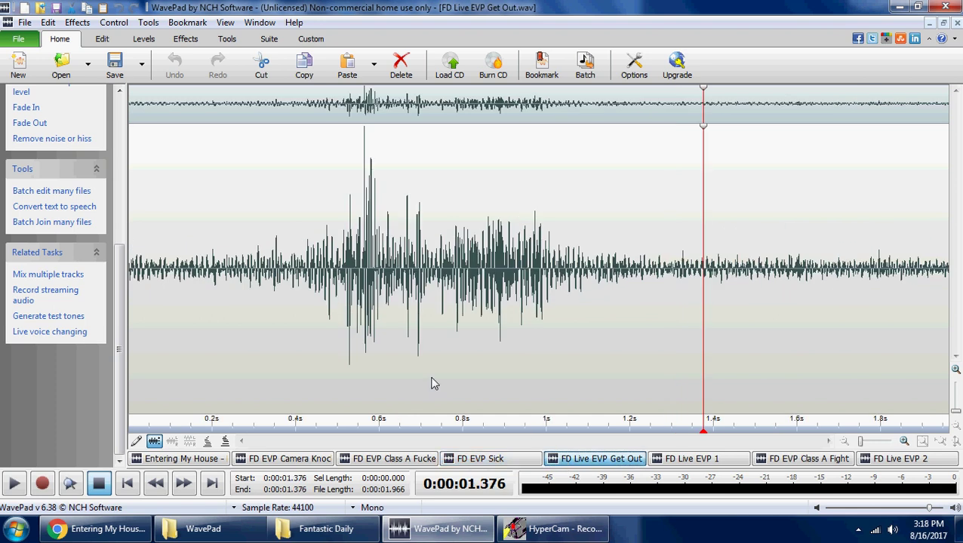
left_click(129, 483)
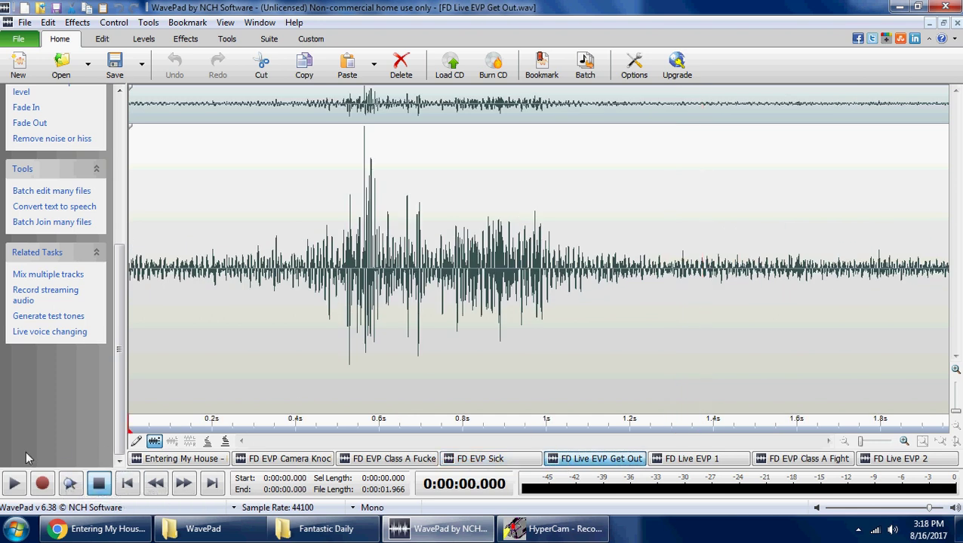
left_click(13, 485)
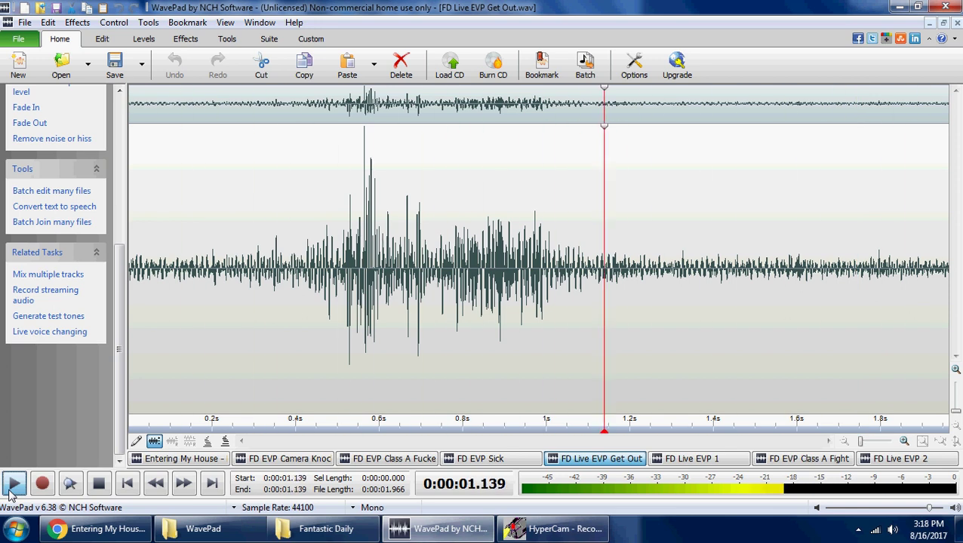
left_click(12, 487)
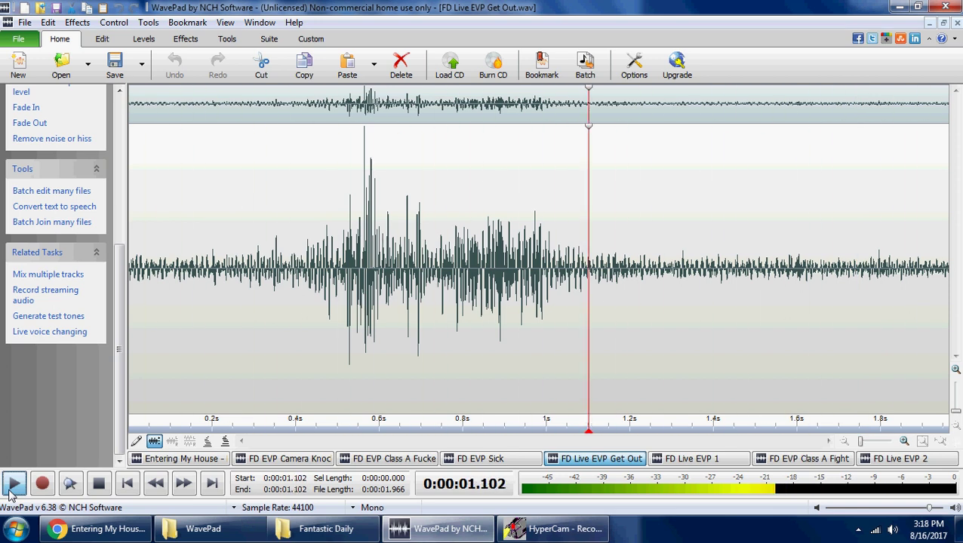
Open the FD Live EVP 1 clip, play it repeatedly, and stop playback
left_click(705, 460)
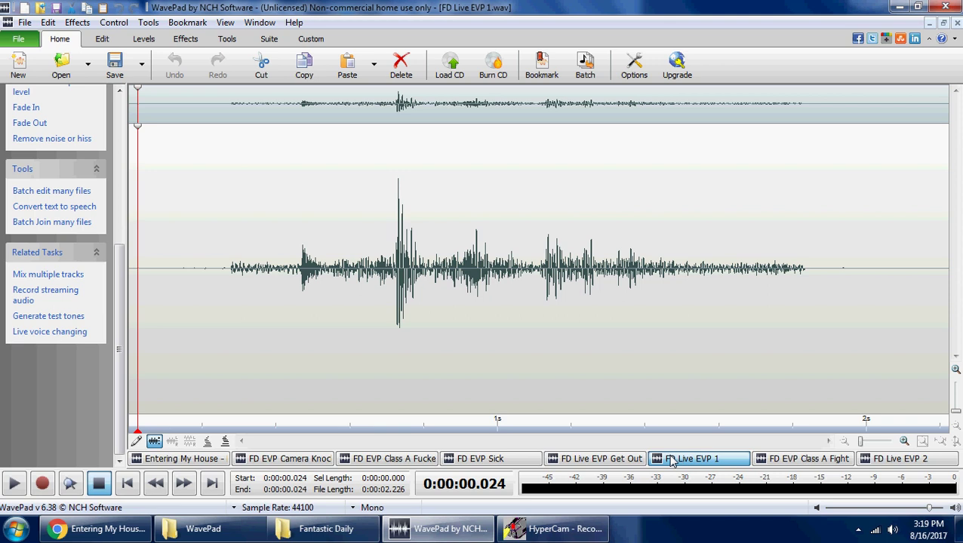
left_click(15, 485)
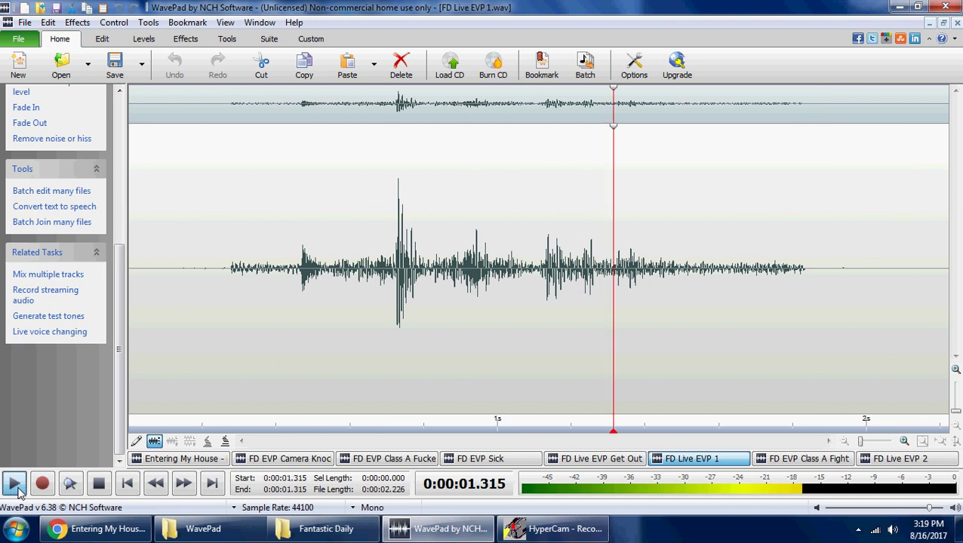
left_click(15, 485)
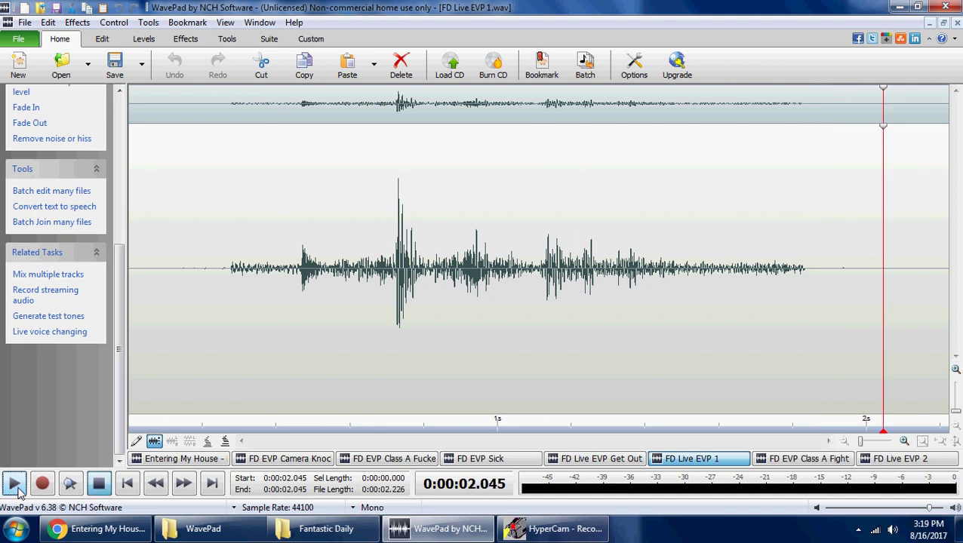
left_click(15, 484)
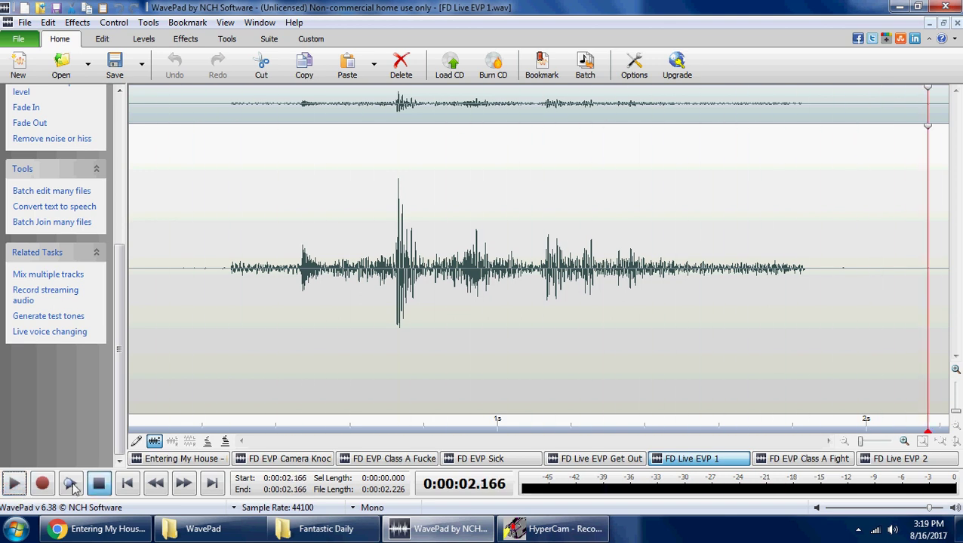
Open the FD EVP Class A Fight Me clip, play it from the start, and stop playback
left_click(803, 459)
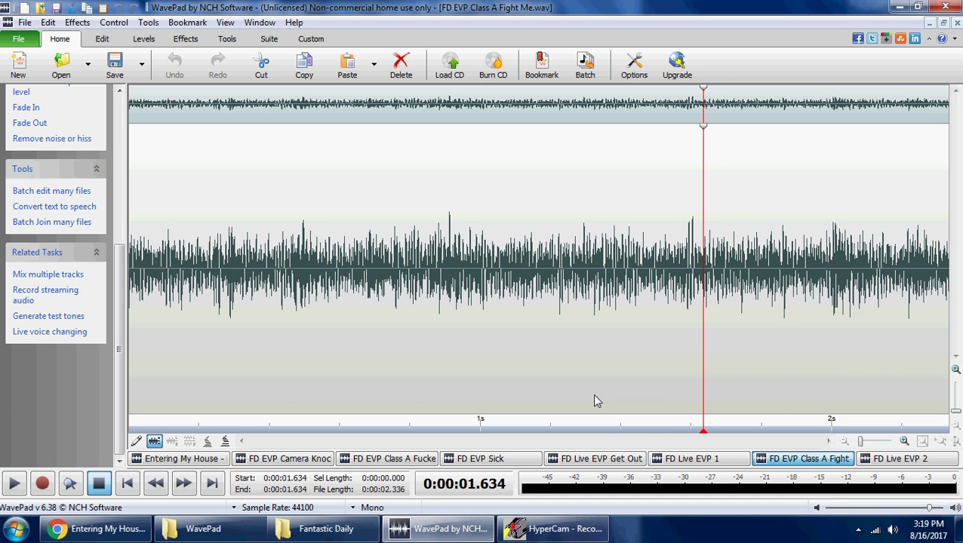
left_click(127, 483)
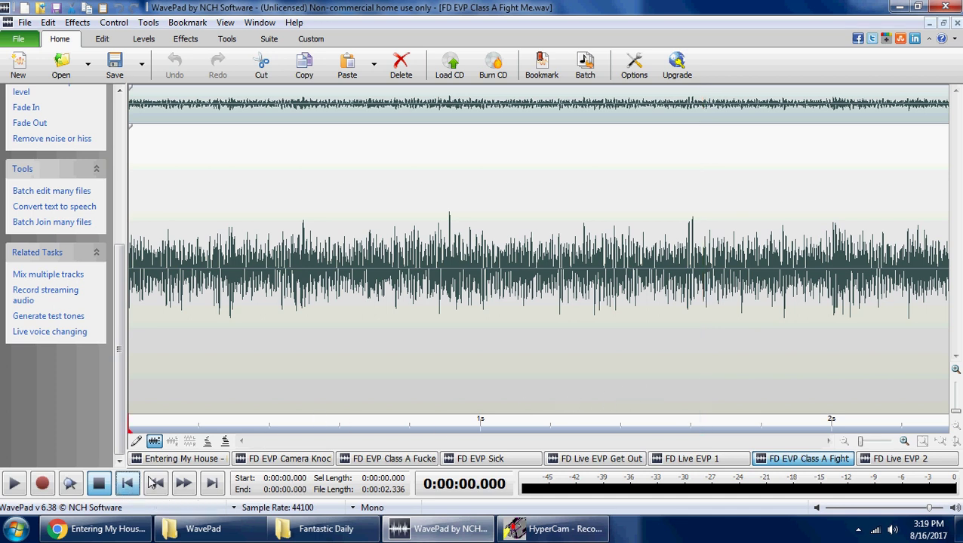
left_click(12, 489)
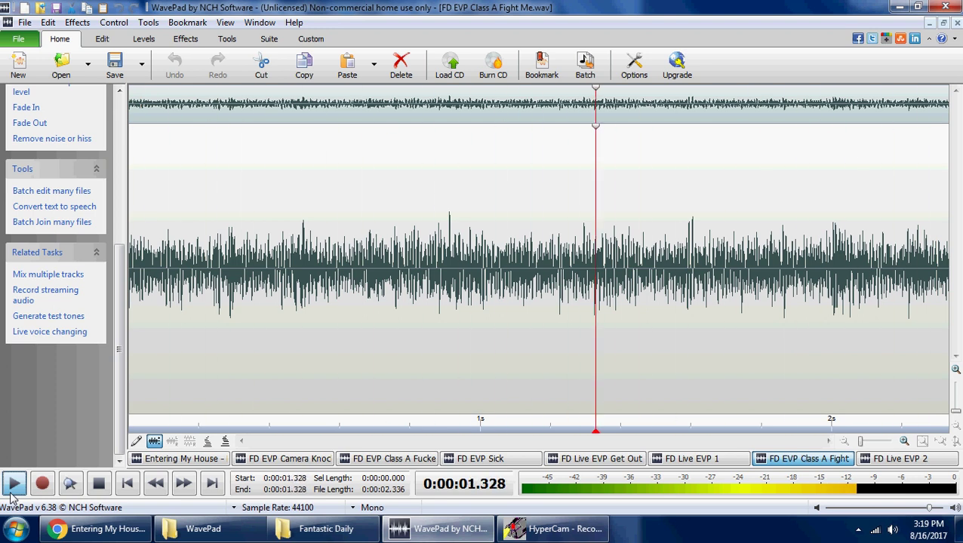
left_click(12, 486)
Select the Fight Me clip from about 1.35 s to its end and play only that section
left_click_drag(601, 362, 951, 363)
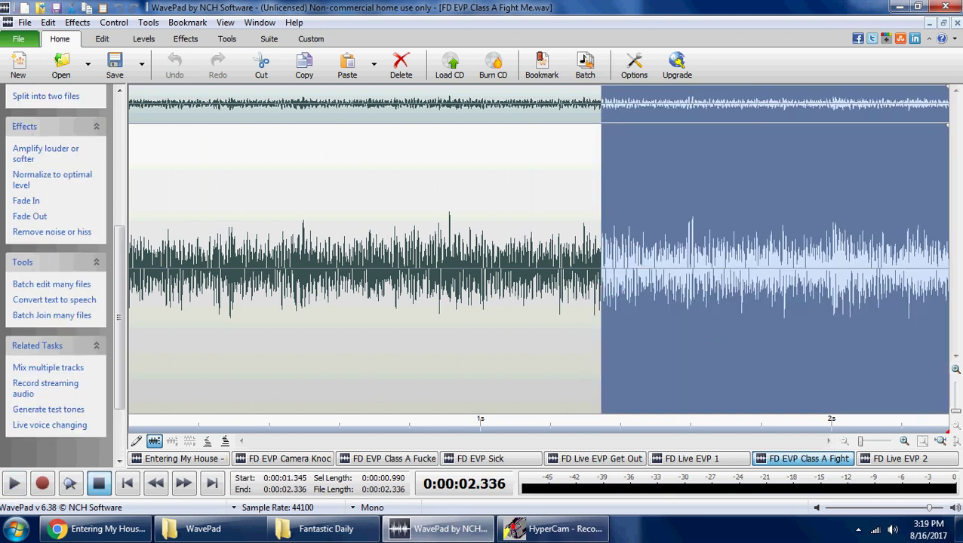
left_click(17, 485)
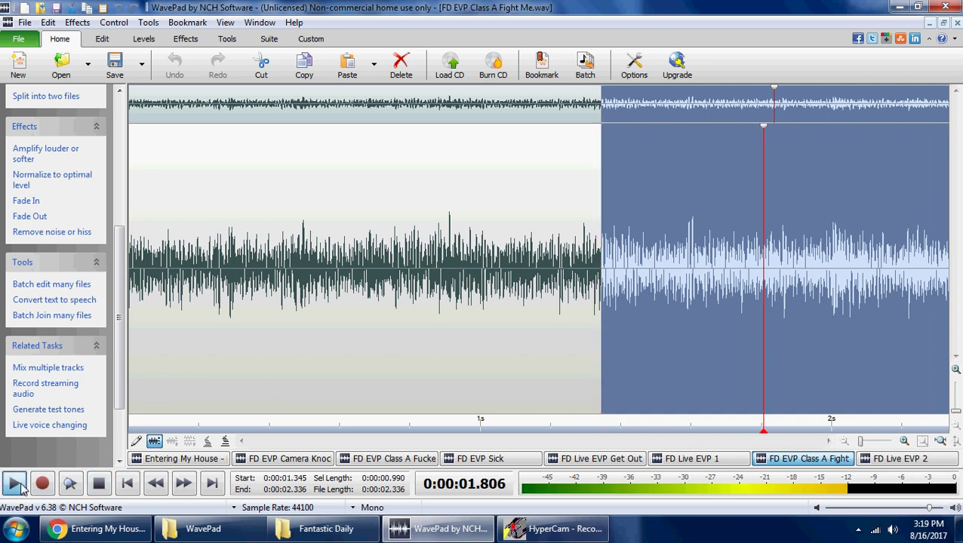
left_click(20, 486)
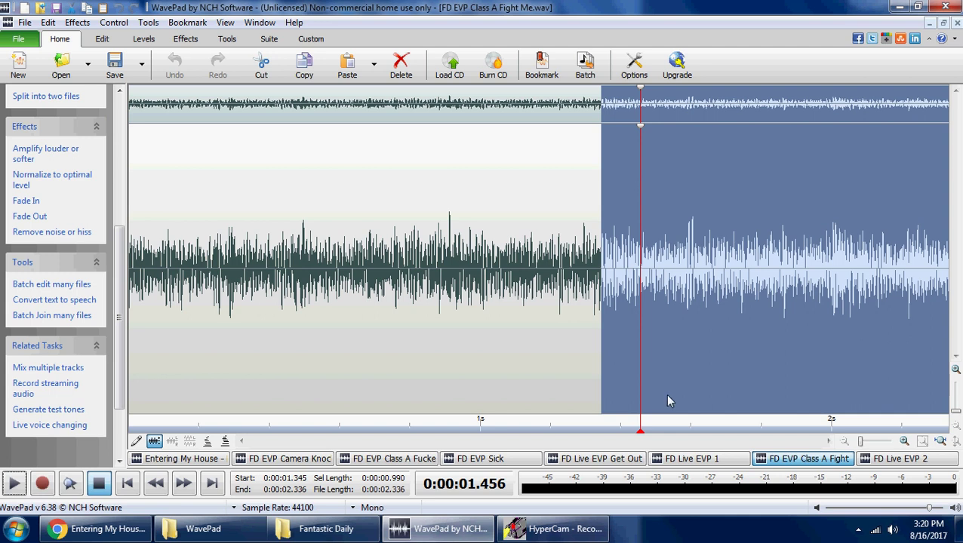
Open the FD Live EVP 2 clip, play it from the start, and stop playback
left_click(898, 459)
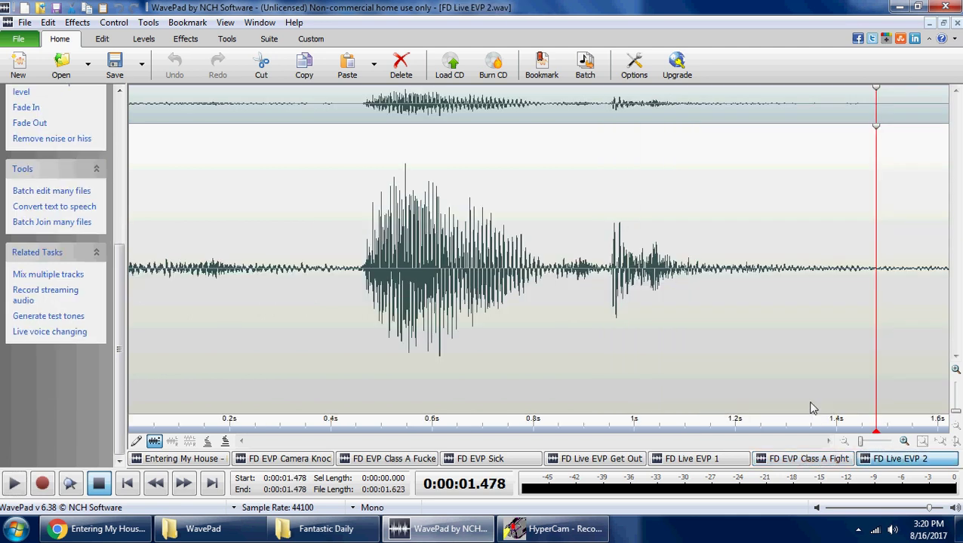
left_click(127, 484)
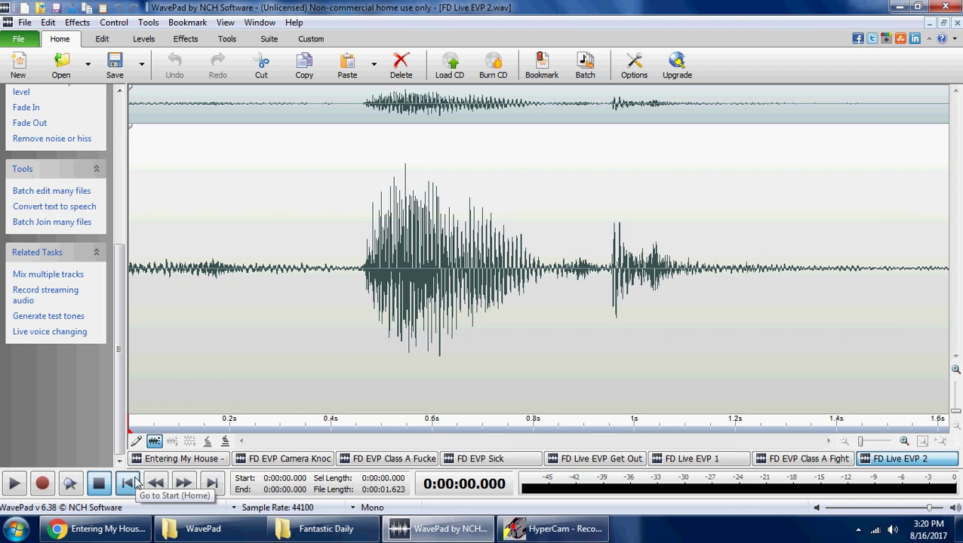
left_click(13, 484)
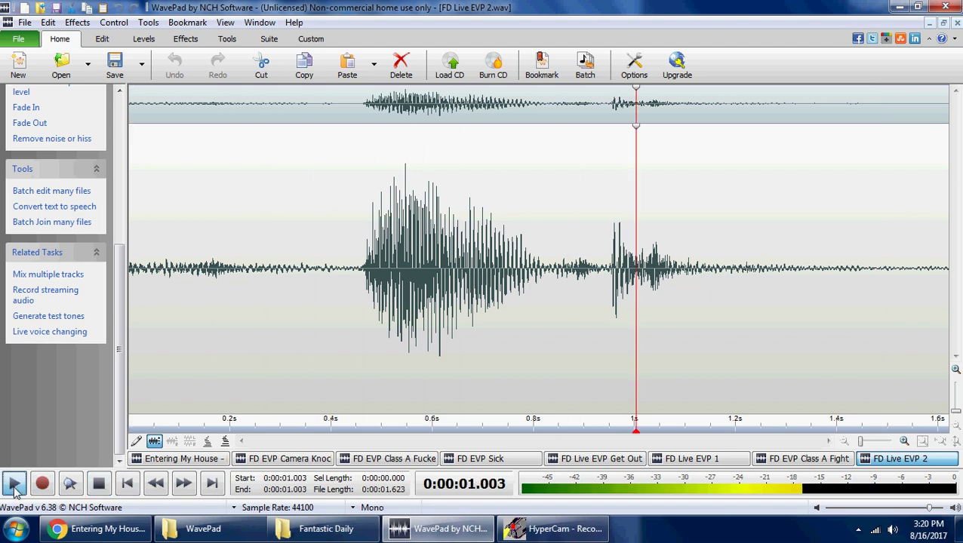
key("space")
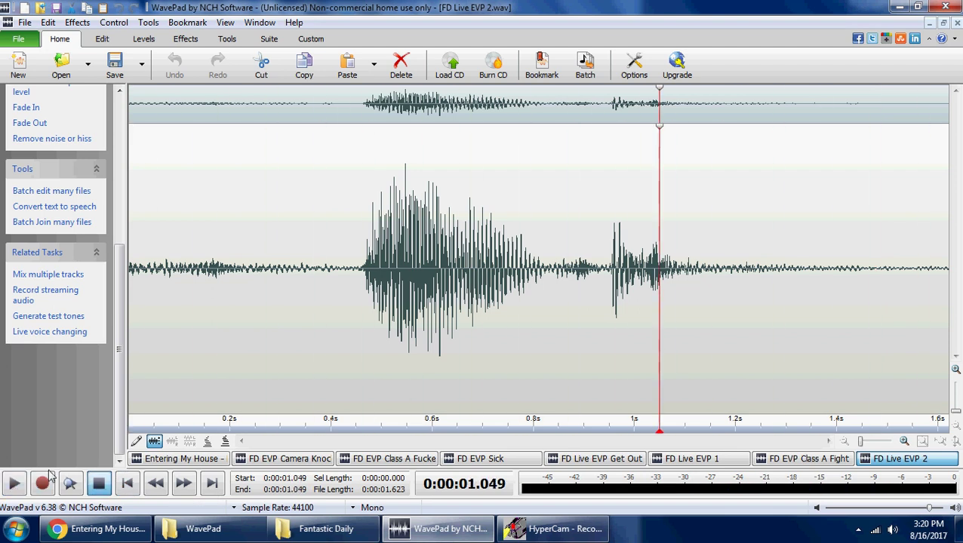
Highlight the parts of the FD Live EVP 2 waveform, including the loud burst from about 0.39 to 0.84 s, and clear the selection
left_click_drag(516, 316, 870, 328)
left_click(616, 323)
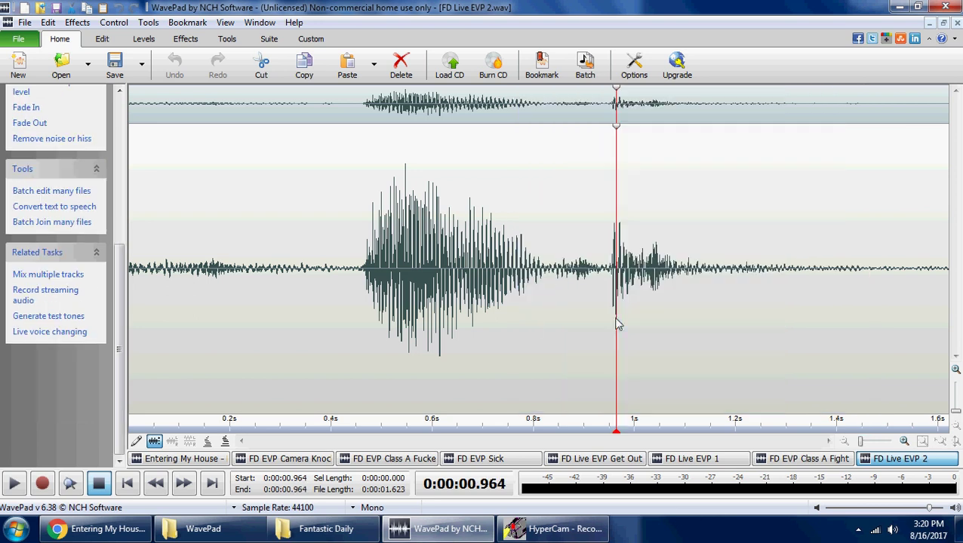
left_click_drag(326, 348, 554, 357)
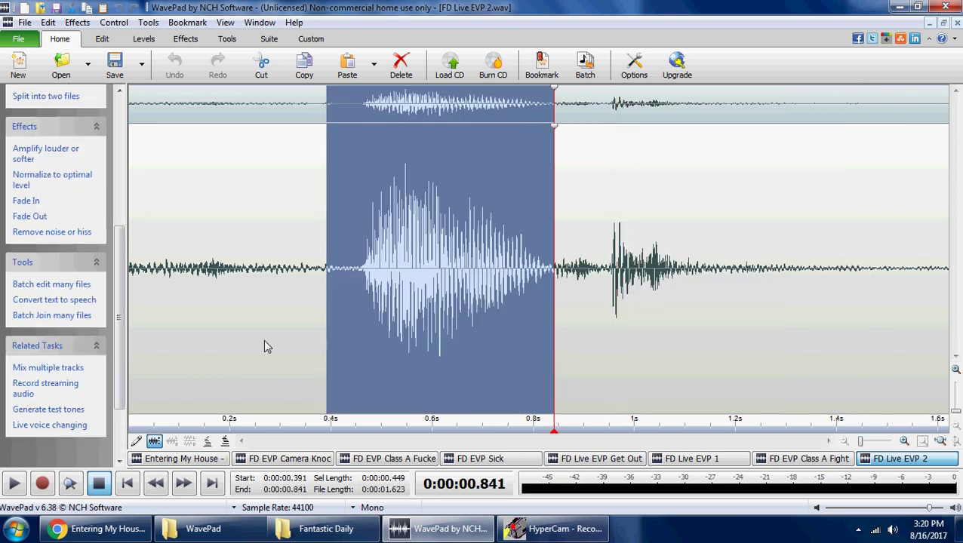
left_click_drag(593, 302, 754, 302)
left_click(573, 306)
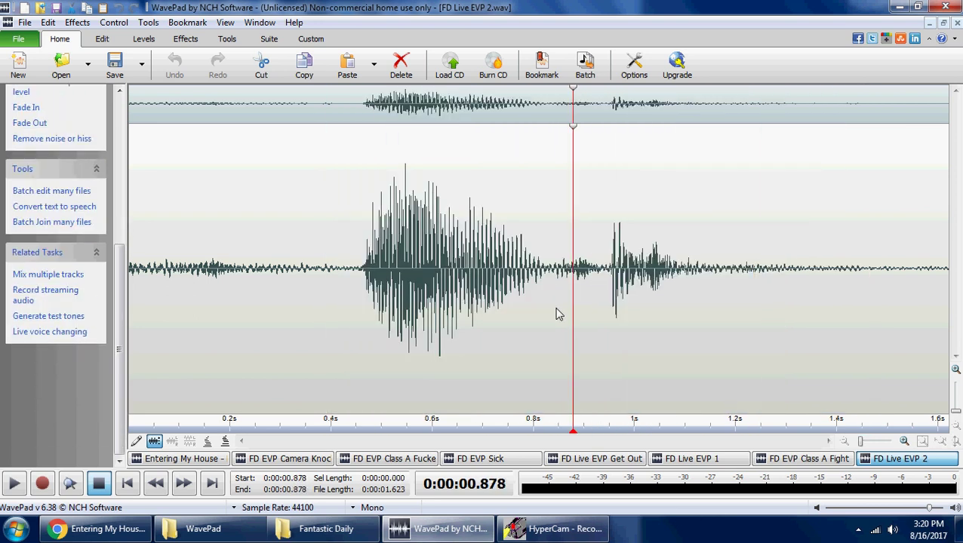
Rewind the FD Live EVP 2 clip, replay it, and stop playback
left_click(151, 487)
left_click(13, 484)
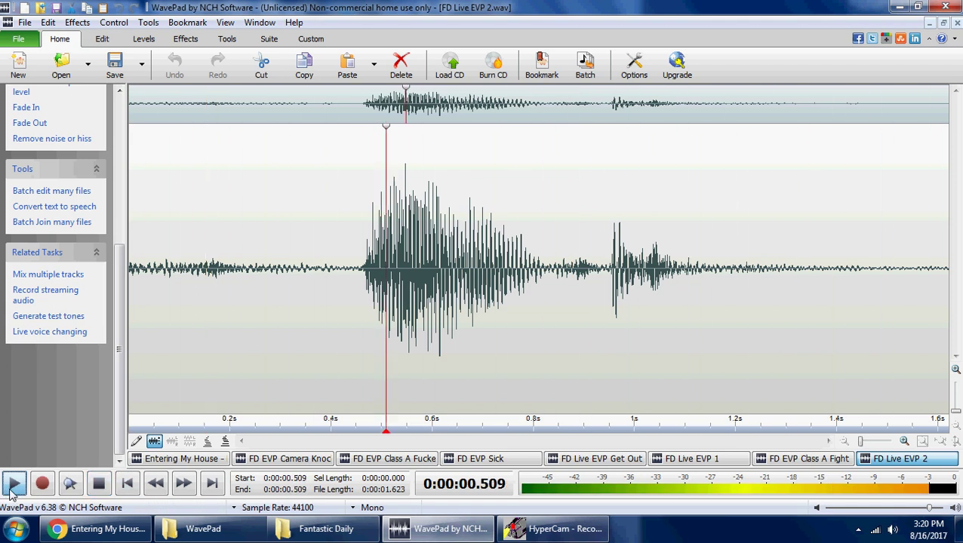
left_click(98, 483)
Highlight the FD Live EVP 2 waveform from about 0.87 s to its end, clear the selection, and play from about 0.79 s
left_click_drag(350, 306, 950, 296)
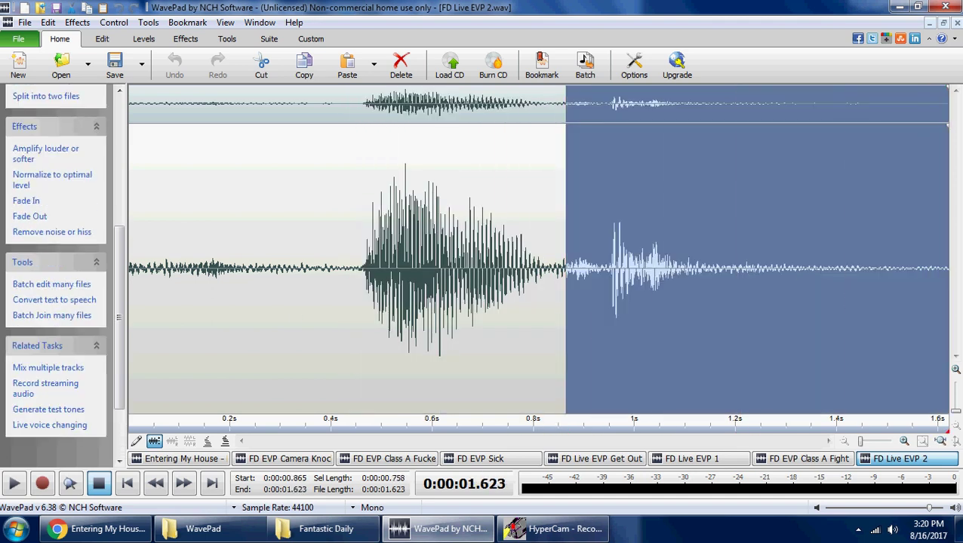
left_click(526, 296)
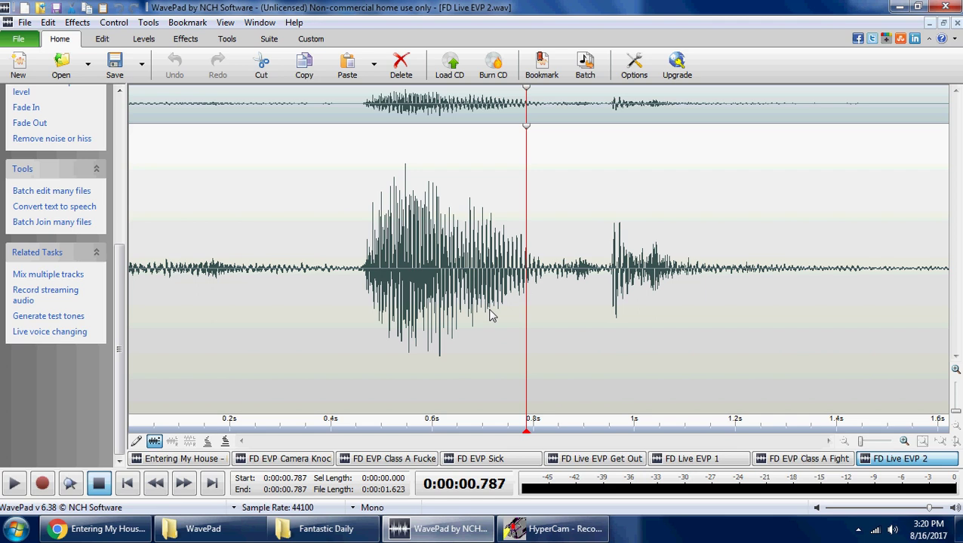
left_click(13, 484)
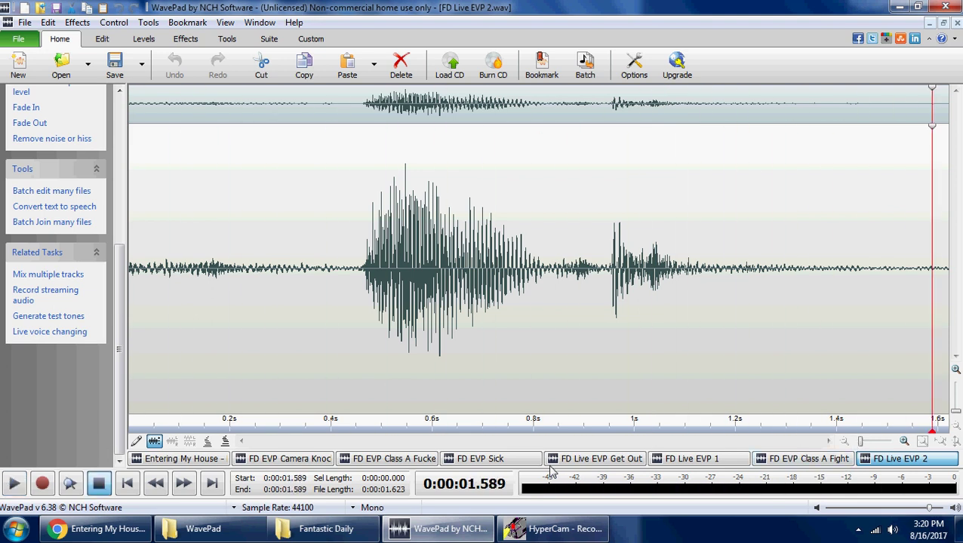
Close the FD Live EVP 2, FD EVP Class A Fight Me and FD Live EVP Get Out clips
left_click(895, 463)
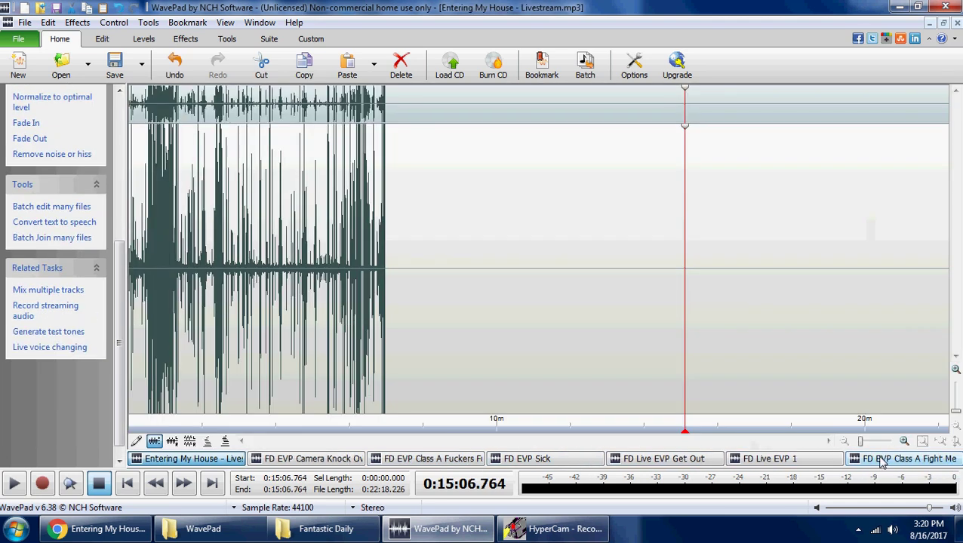
left_click(882, 461)
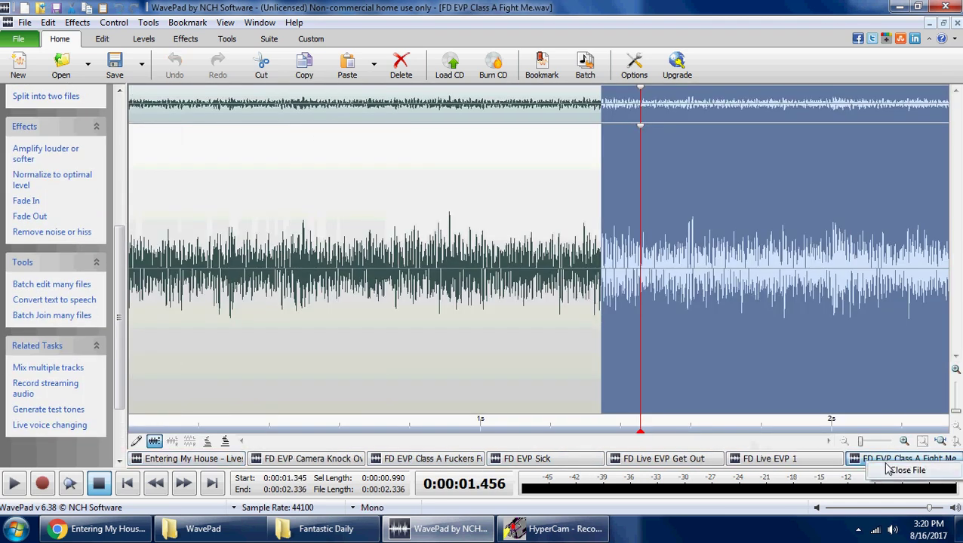
left_click(885, 464)
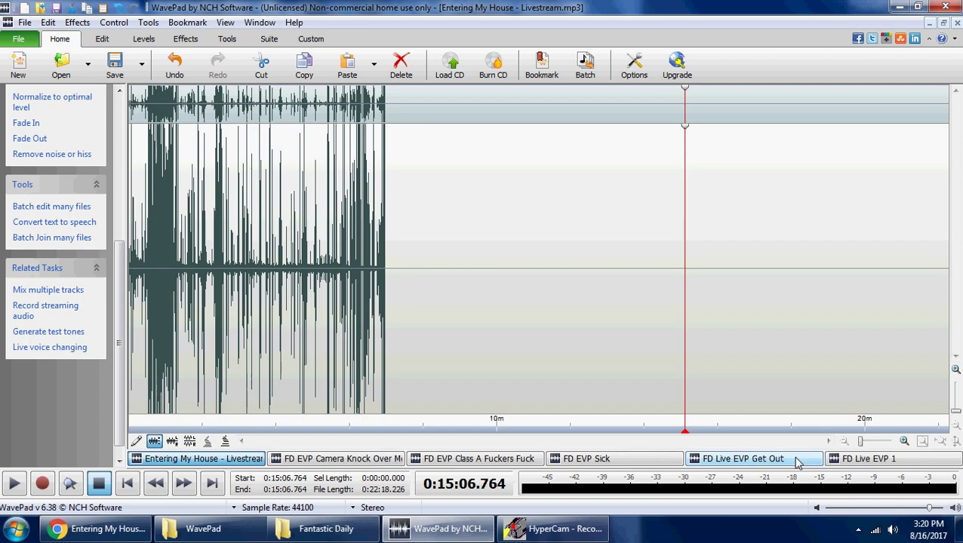
left_click(797, 462)
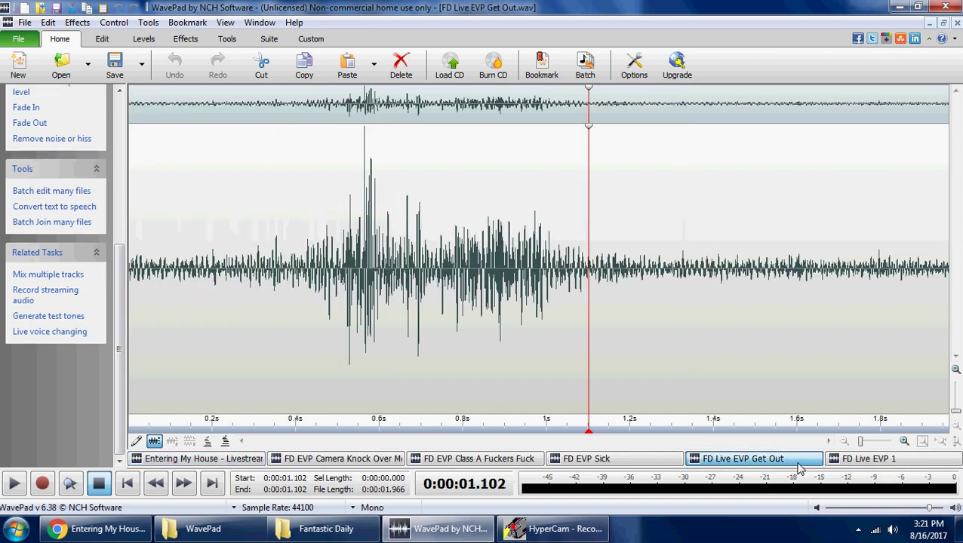
left_click(800, 468)
Close the FD EVP Sick, FD Live EVP 1 and FD EVP Class A Fuckers Fuck clips
left_click(757, 464)
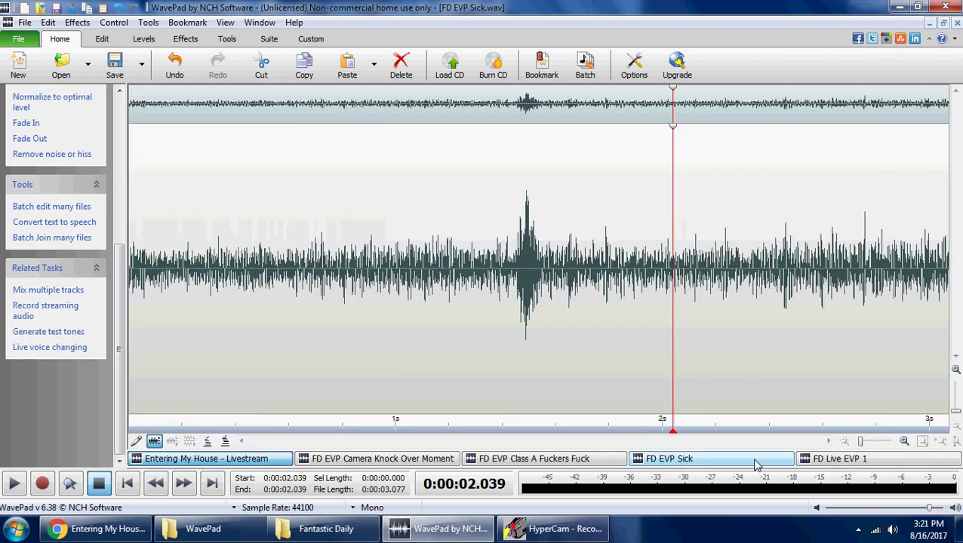
left_click(757, 464)
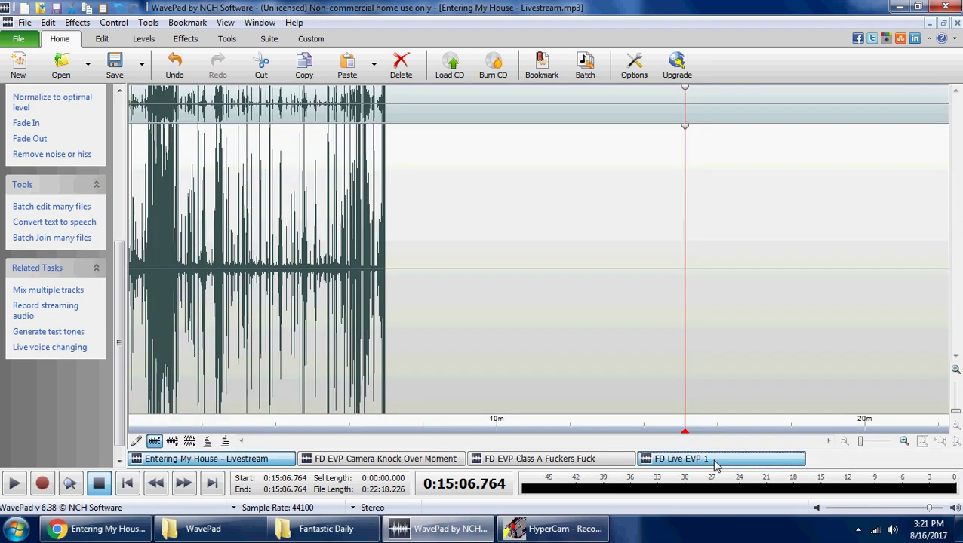
left_click(716, 465)
left_click(796, 463)
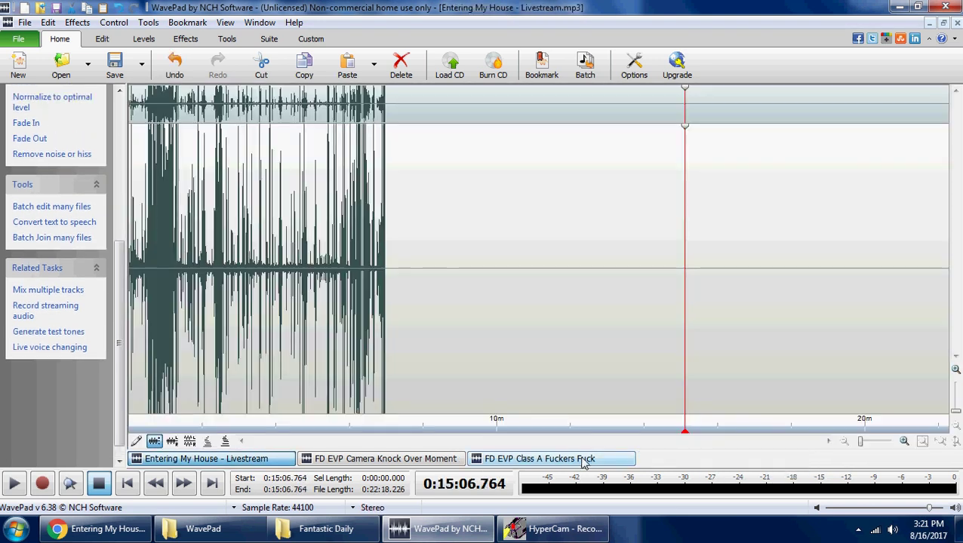
left_click(583, 463)
left_click(598, 463)
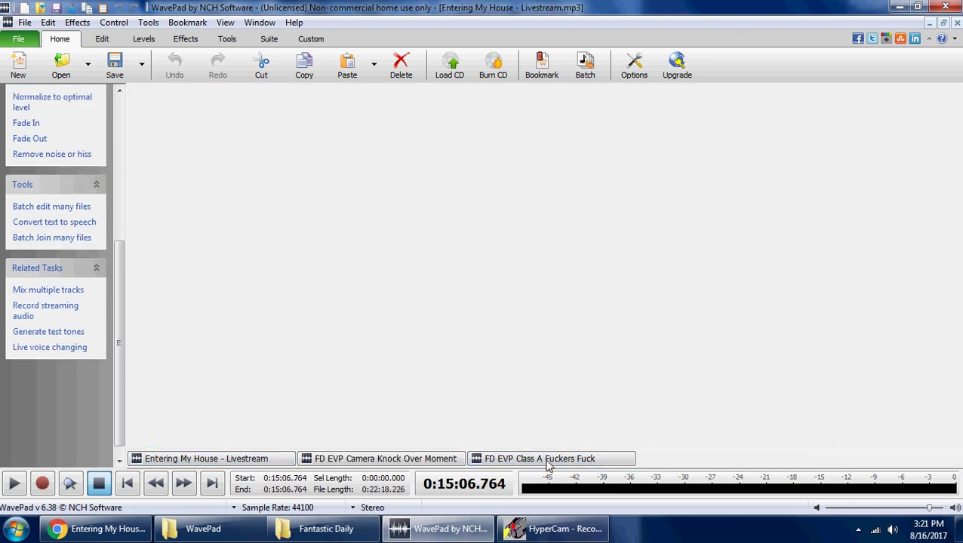
Close the FD EVP Camera Knock Over Moment clip, saving its changes with the Auto (Preserves Original Format) encoder setting
left_click(402, 462)
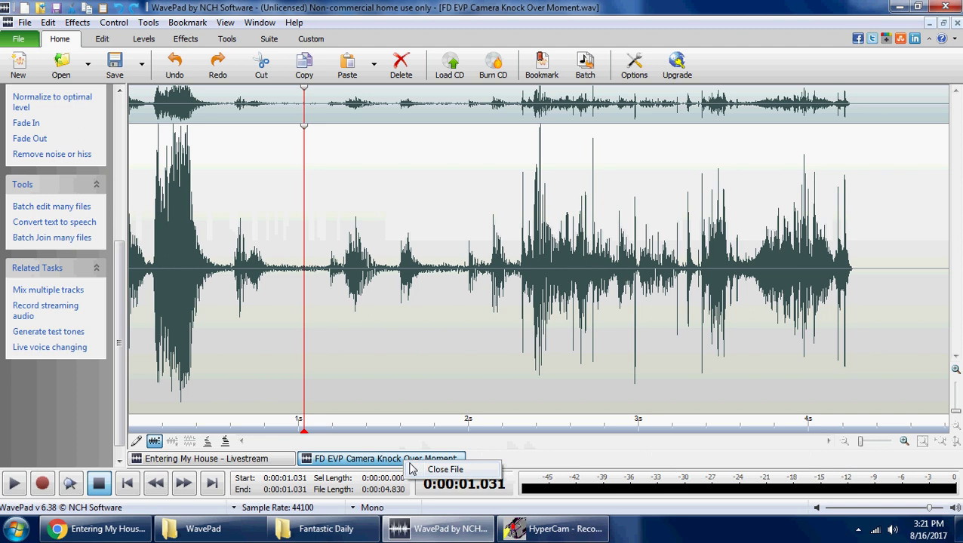
left_click(413, 468)
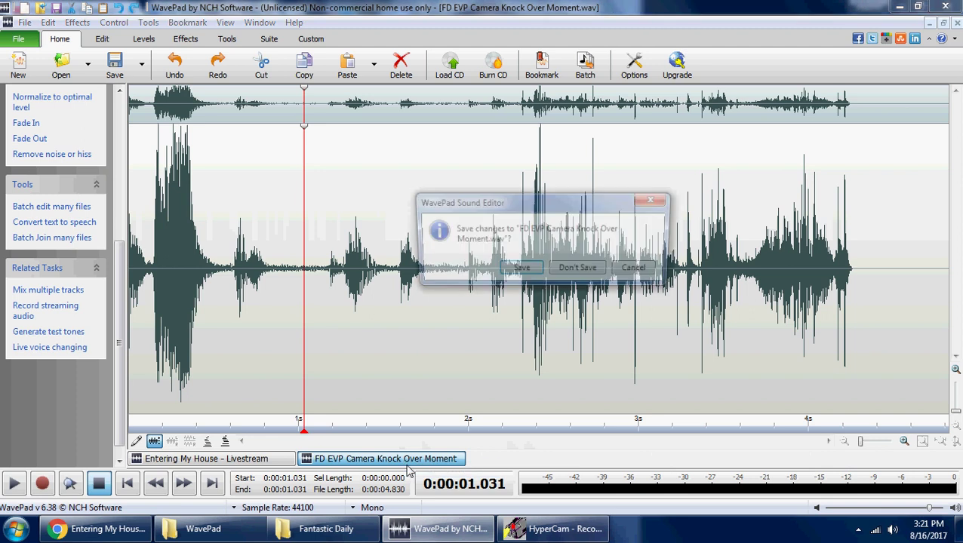
left_click(521, 273)
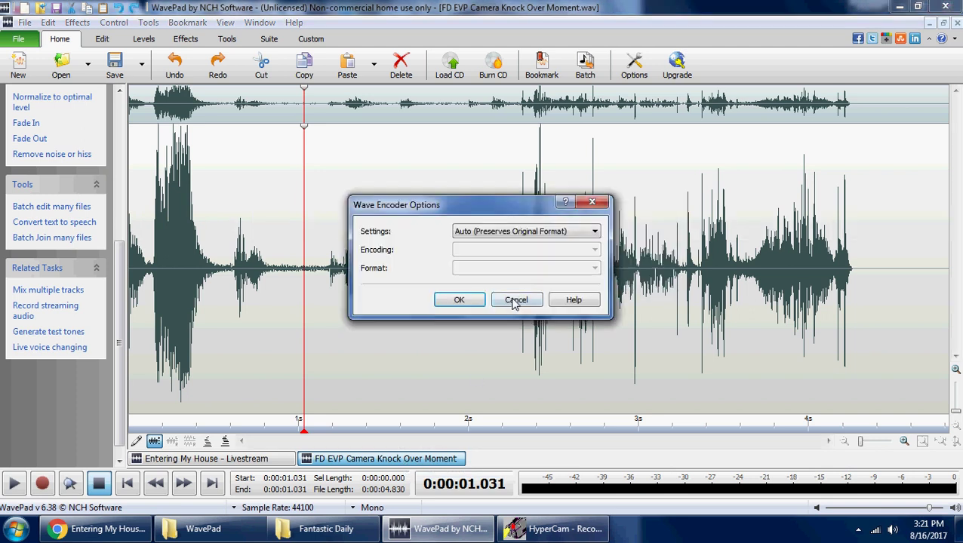
left_click(458, 301)
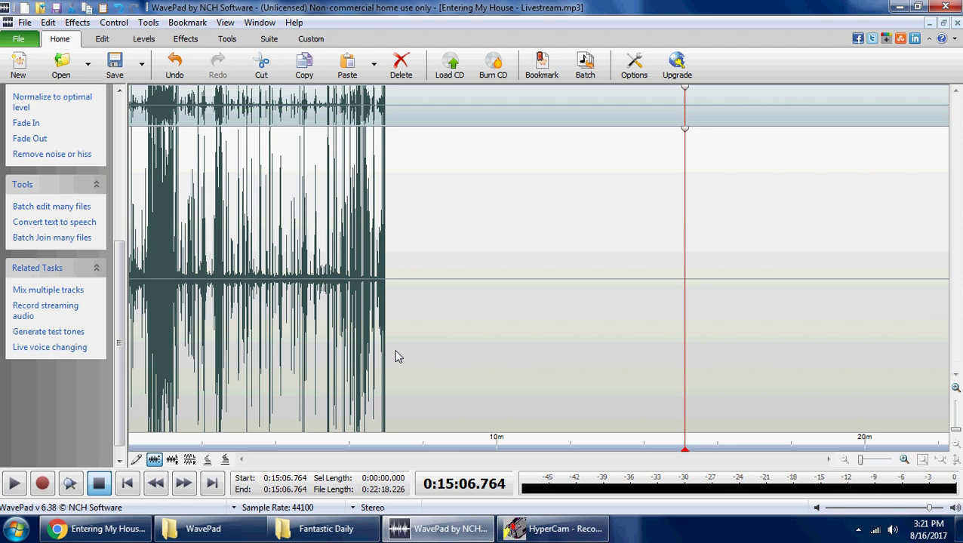
Show the WavePad program folder and the Fantastic Daily folder side by side, with wavepad.exe selected
left_click(226, 528)
left_click(287, 528)
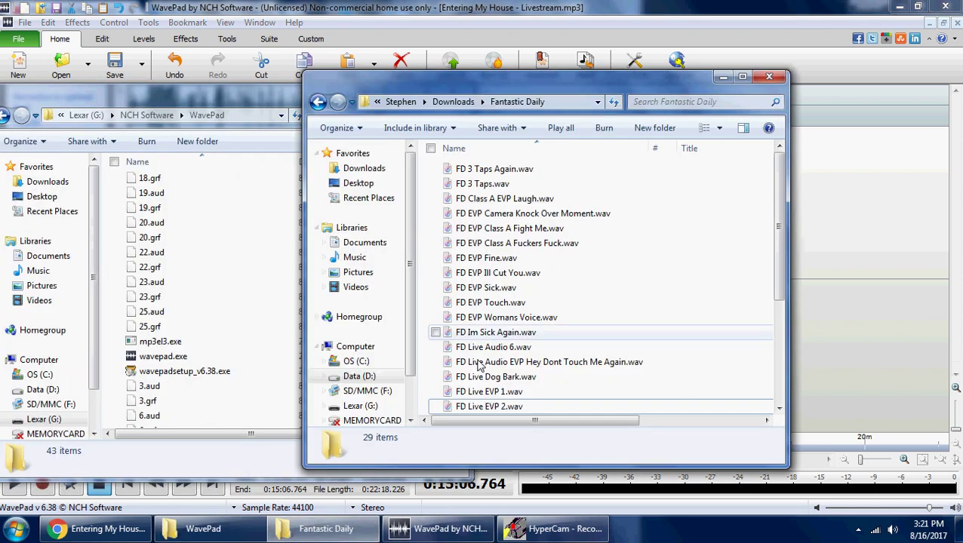
left_click(489, 169)
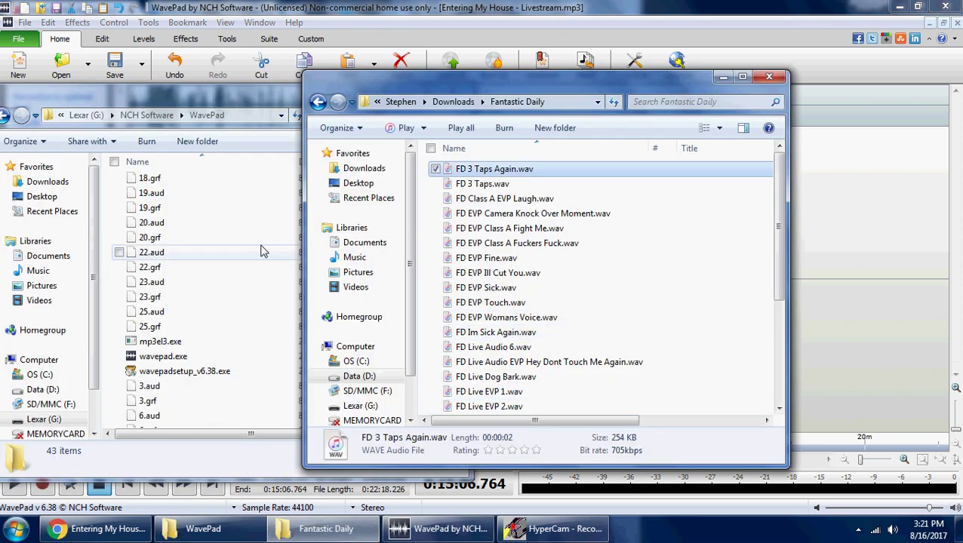
left_click(231, 256)
scroll(234, 271, "down", 4)
scroll(302, 257, "up", 1)
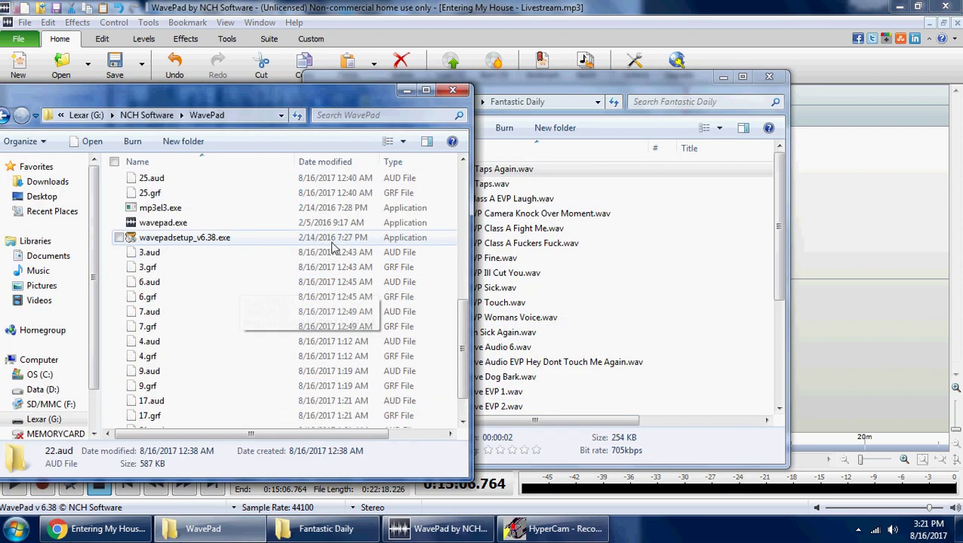
left_click(340, 222)
left_click_drag(529, 83, 589, 106)
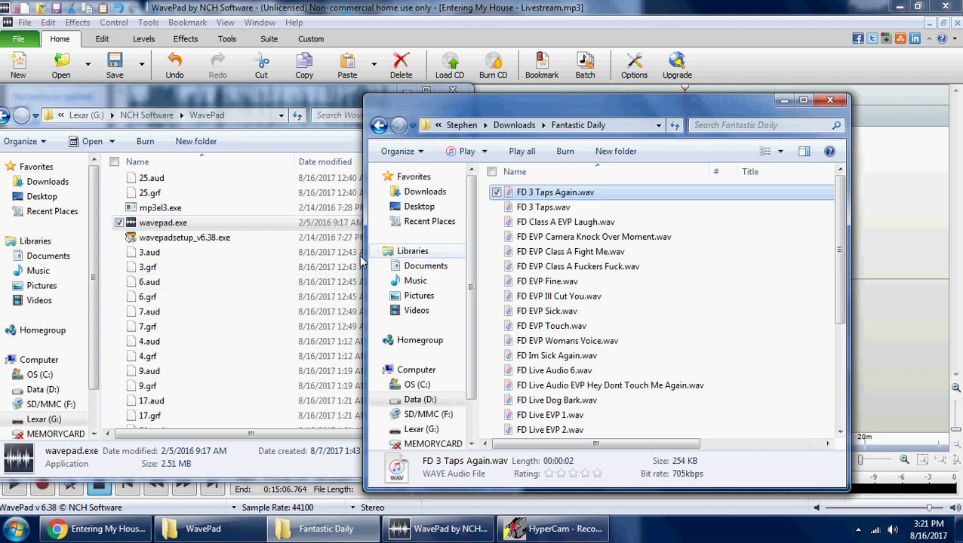
Open FD 3 Taps.wav from the Fantastic Daily folder with wavepad.exe in a maximized window and play the clip
left_click(571, 208)
key("Up")
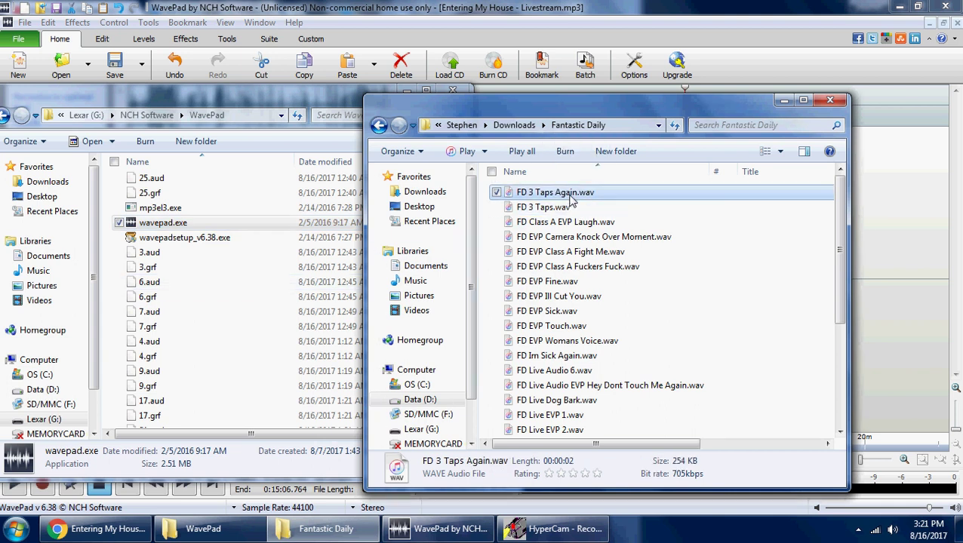
key("Down")
left_click_drag(555, 213, 282, 226)
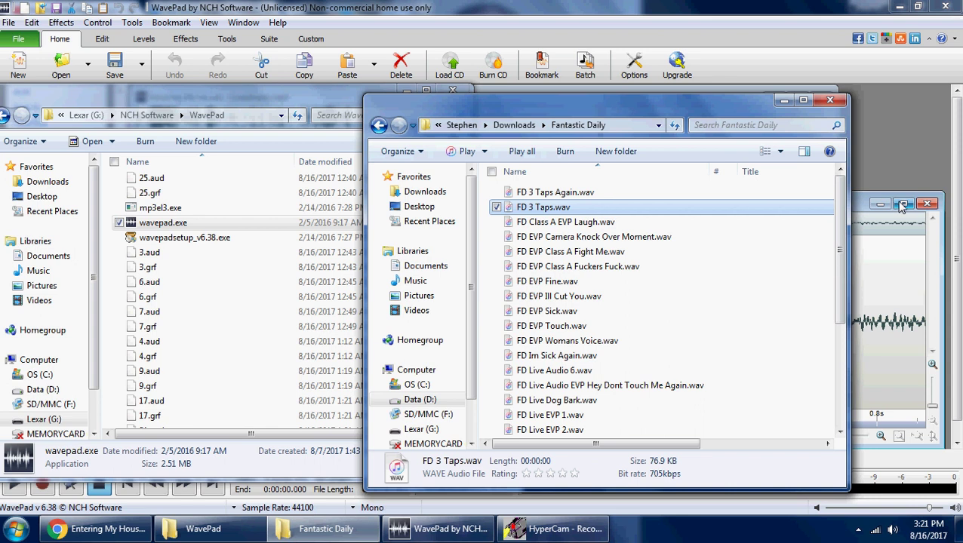
left_click(903, 205)
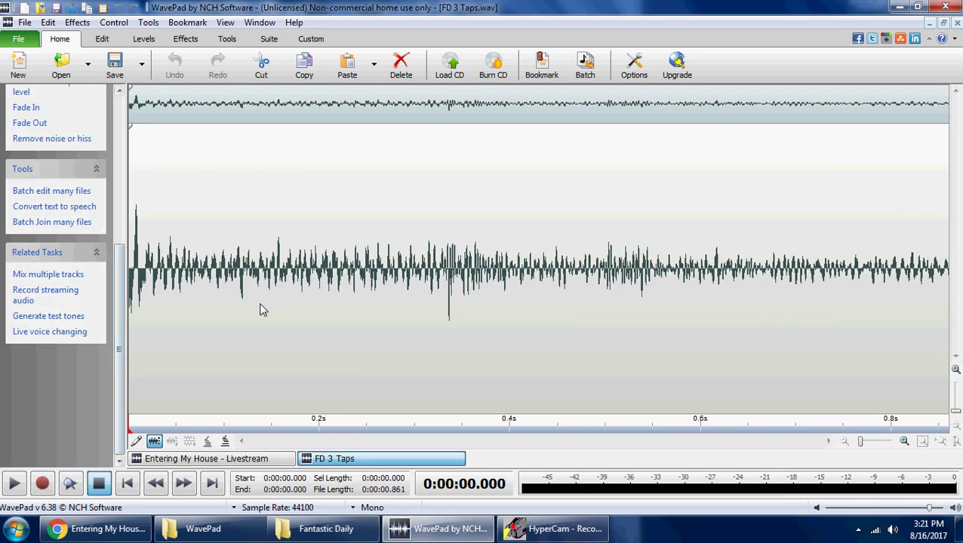
left_click(13, 484)
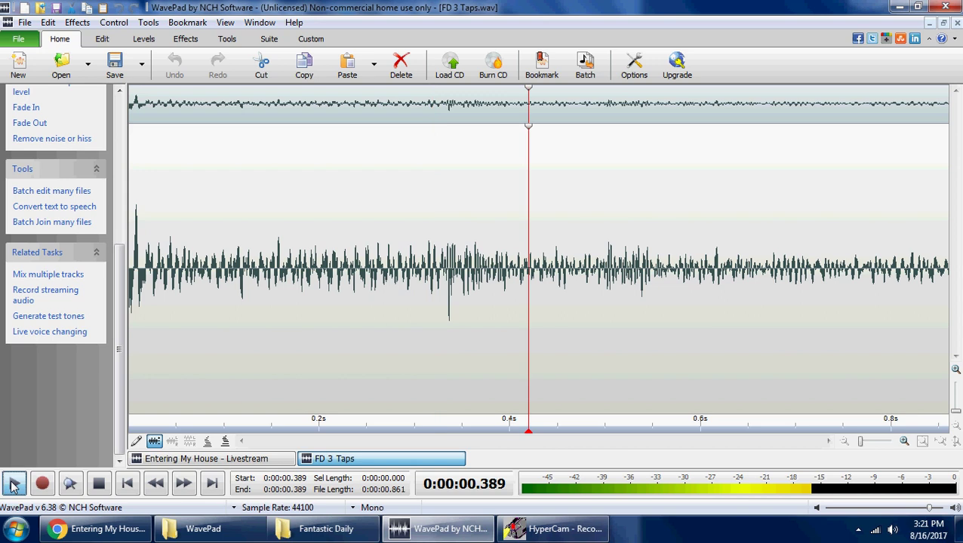
left_click(14, 484)
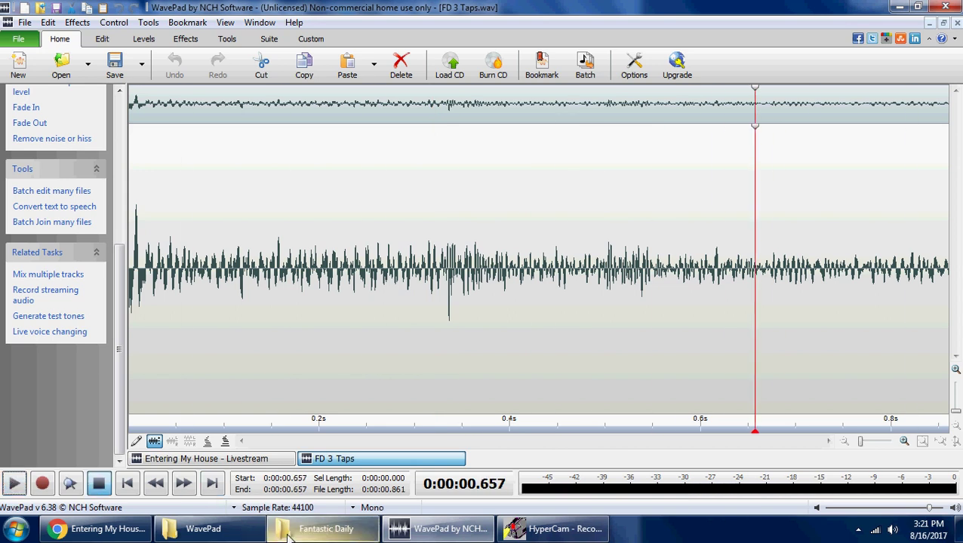
Open FD 3 Taps Again.wav from the Fantastic Daily folder with wavepad.exe in a maximized window and play the clip
left_click(326, 529)
left_click(200, 529)
left_click_drag(554, 193, 243, 240)
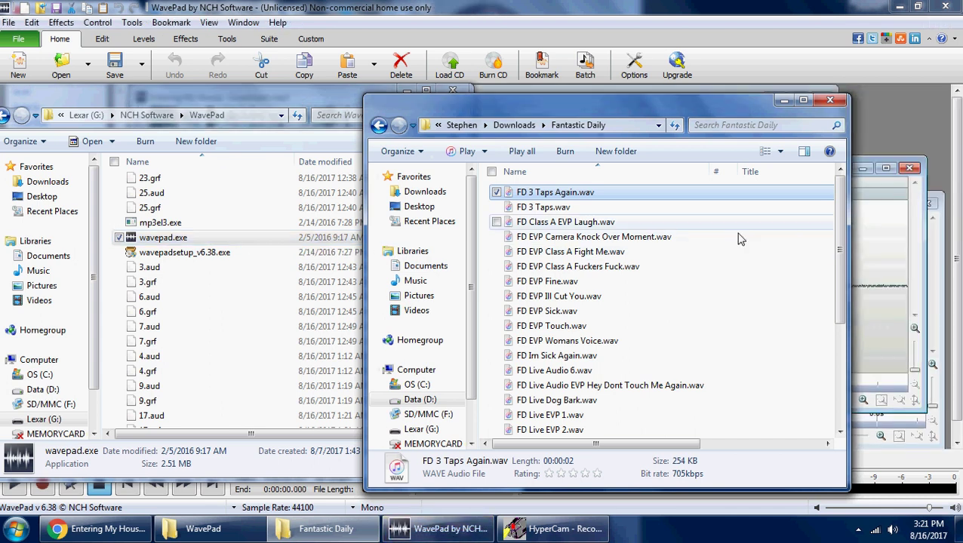
left_click(862, 176)
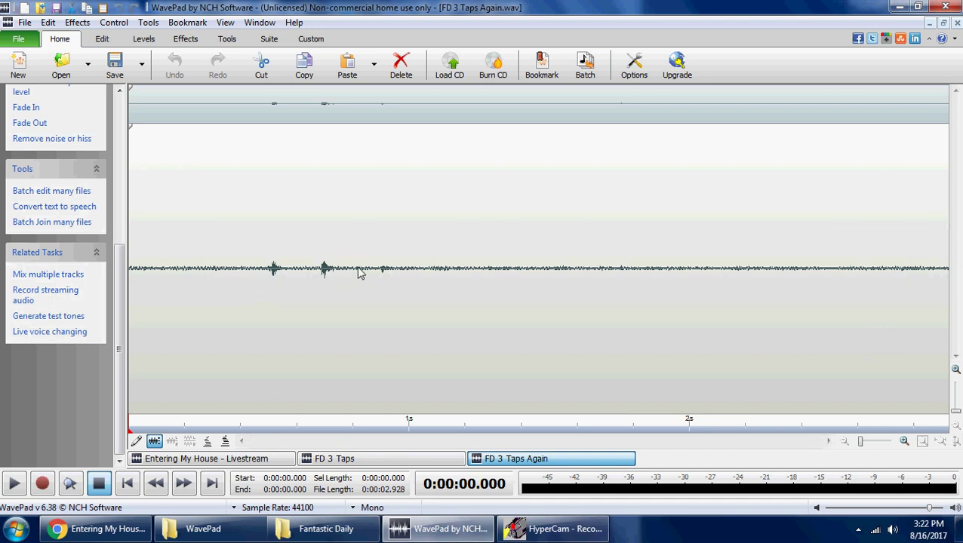
left_click(10, 486)
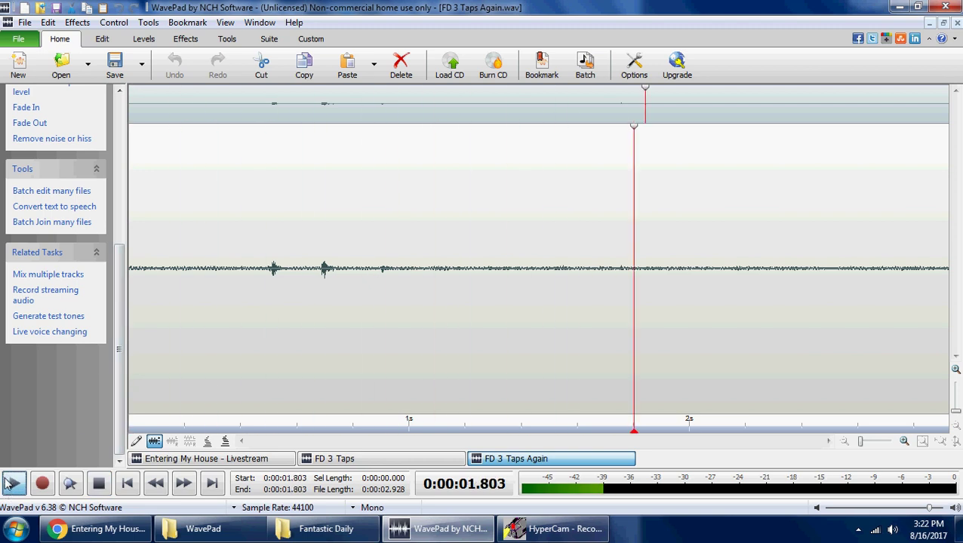
Normalize the whole FD 3 Taps Again clip to the optimal level and replay it
scroll(76, 196, "up", 5)
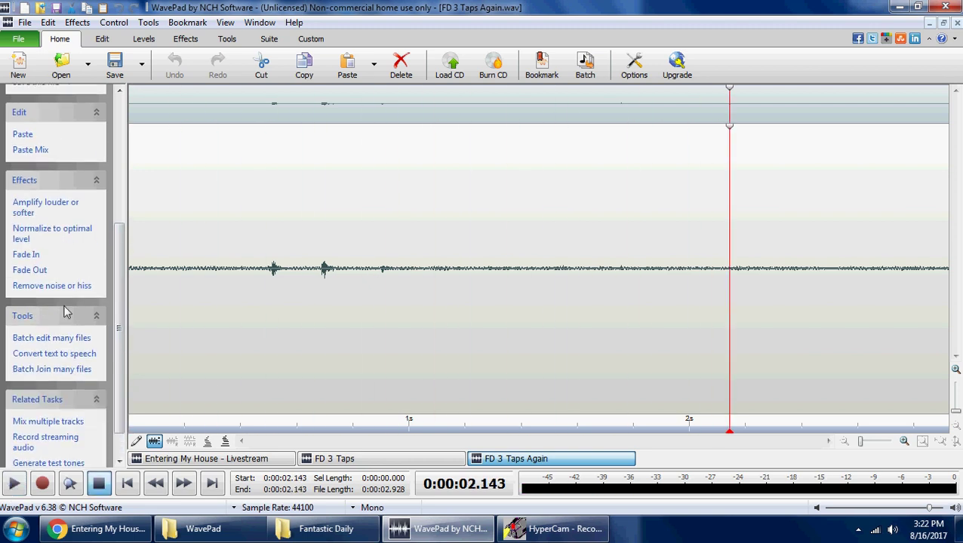
left_click(53, 234)
left_click(486, 324)
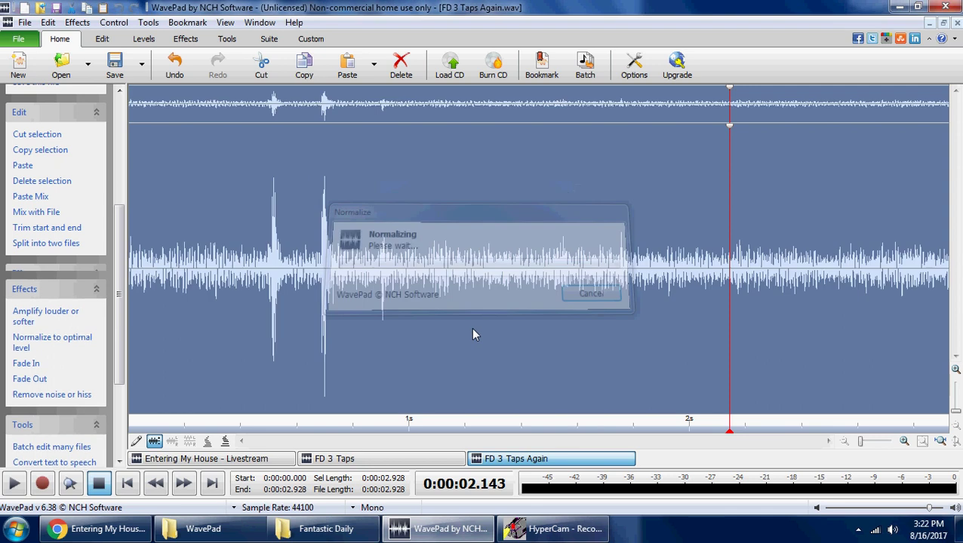
left_click(14, 485)
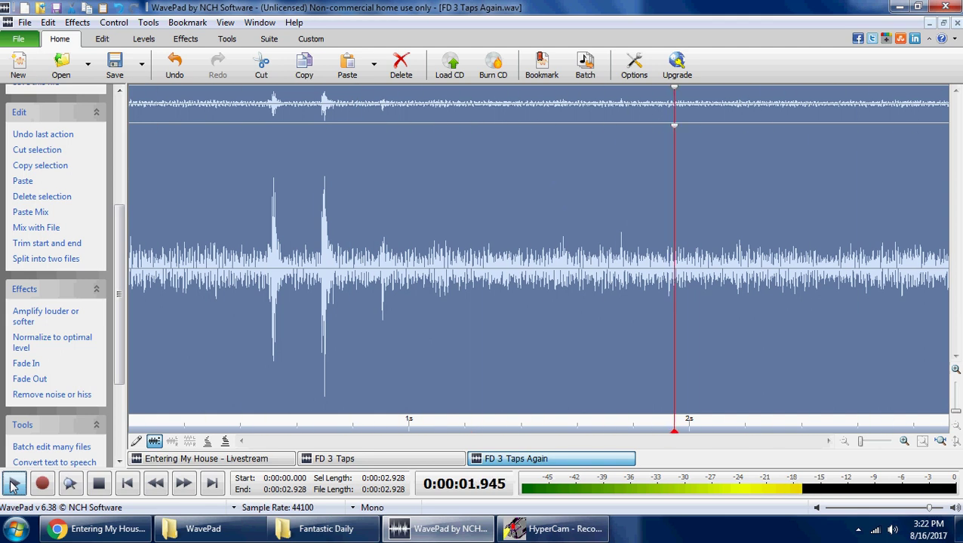
left_click(13, 484)
Select the FD 3 Taps Again waveform from about 1.335 s to its end at 2.928 s and play the selection
left_click_drag(504, 273, 943, 278)
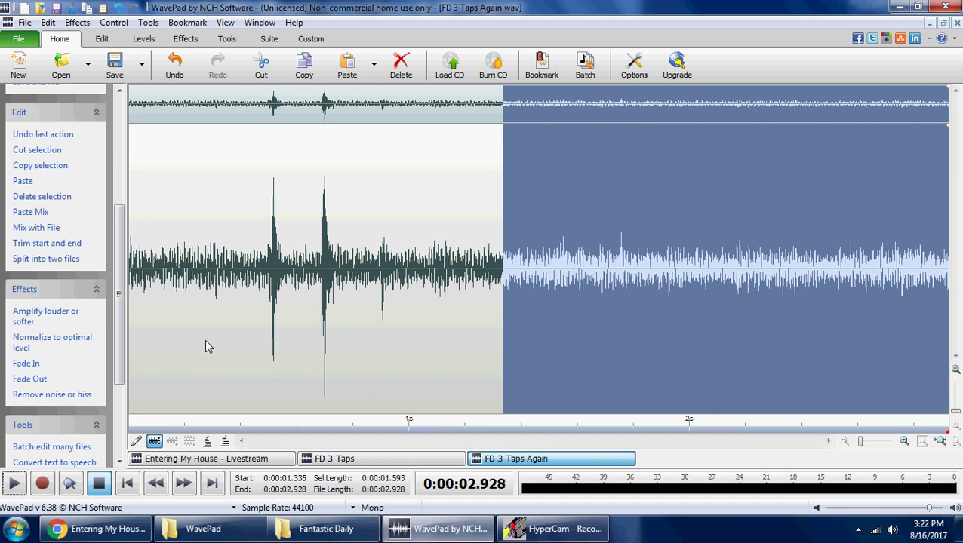
left_click(9, 487)
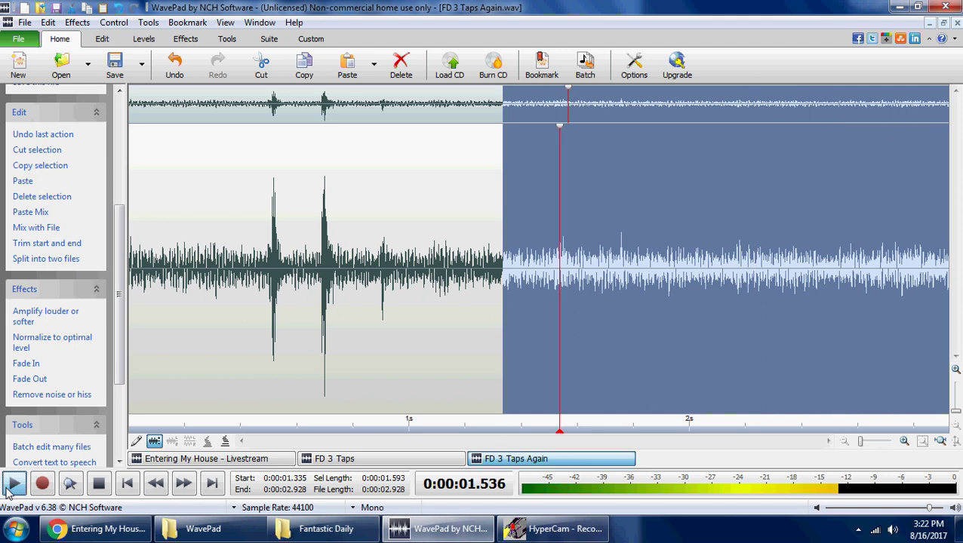
left_click(9, 487)
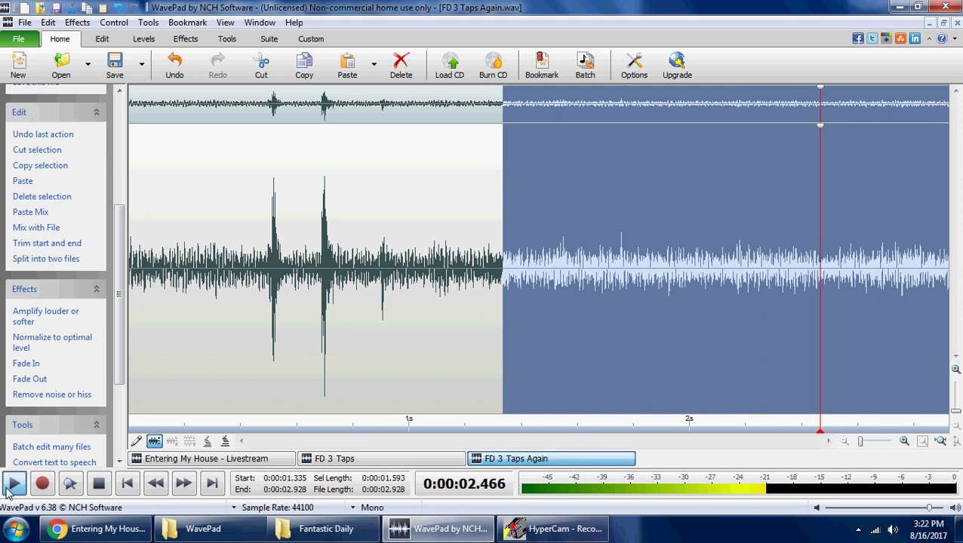
Close the FD 3 Taps Again clip without saving, and close the FD 3 Taps clip
left_click(477, 458)
left_click(575, 267)
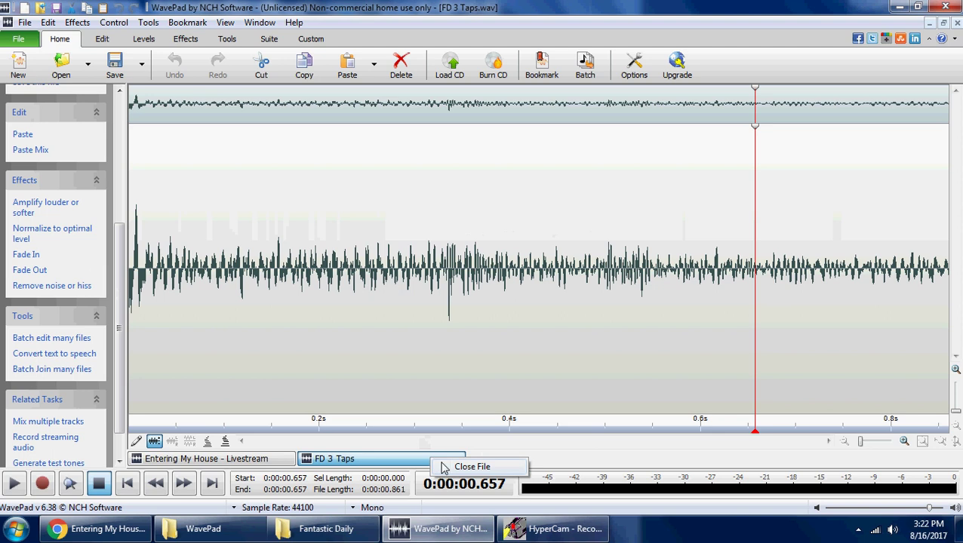
left_click(443, 464)
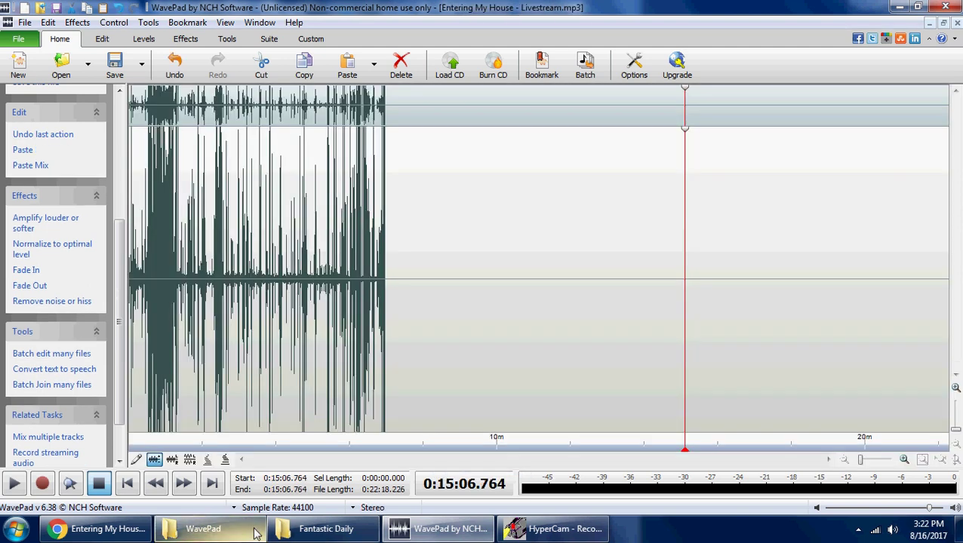
Open FD EVP Ill Cut You.wav from the Fantastic Daily folder with wavepad.exe and minimize the folder window
left_click(203, 529)
left_click(234, 532)
left_click(326, 532)
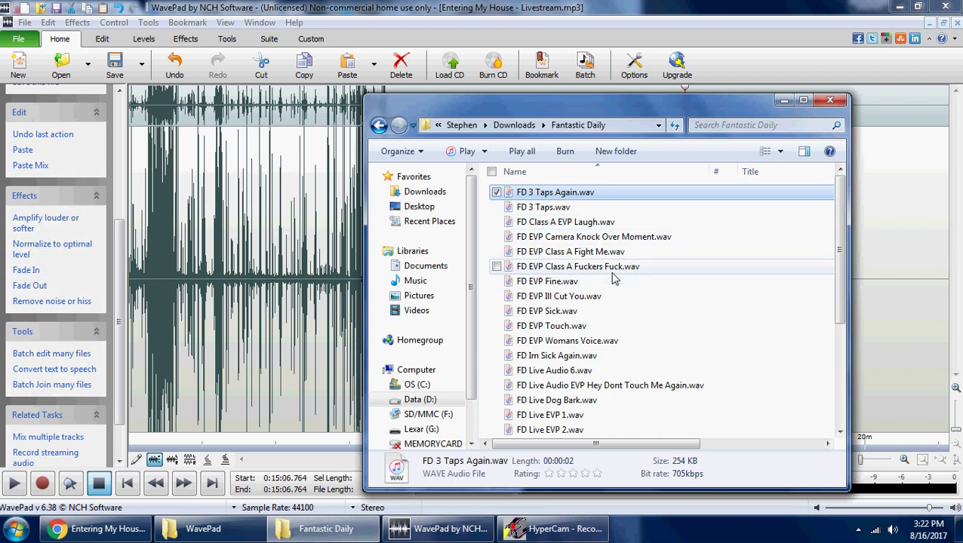
left_click_drag(603, 300, 298, 240)
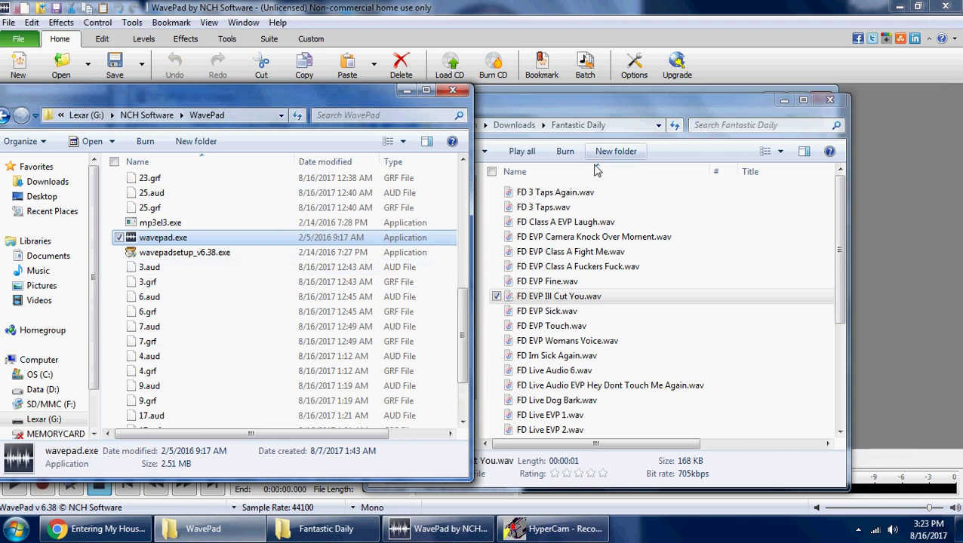
left_click(406, 92)
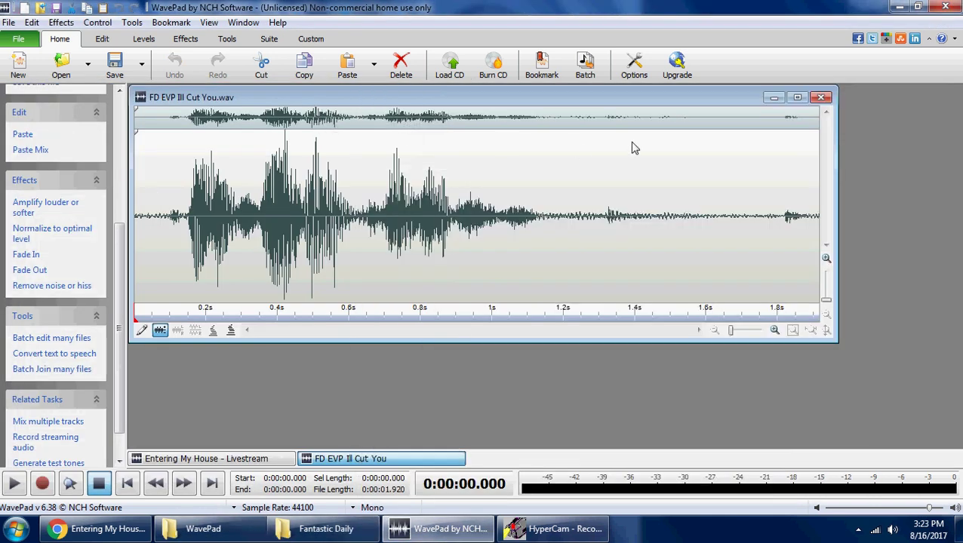
Maximize the FD EVP Ill Cut You clip and play it
left_click(796, 97)
left_click(13, 488)
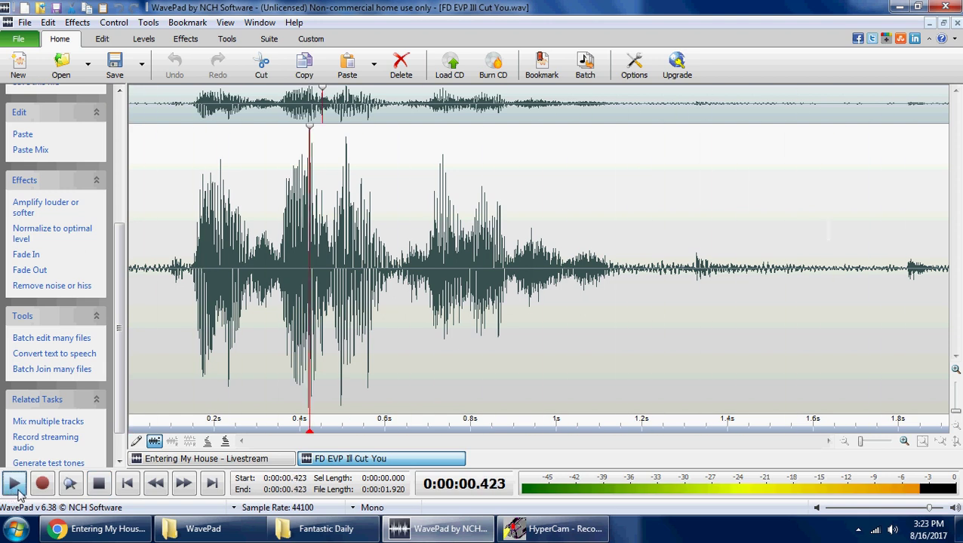
key("space")
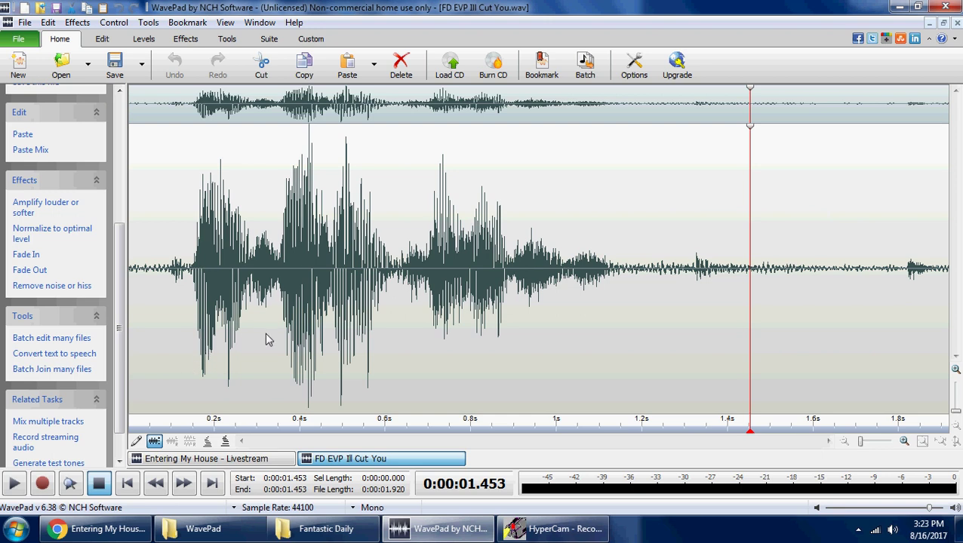
Highlight the FD EVP Ill Cut You waveform from 0.875 s to its end, clear the selection and replay the clip from the start
left_click_drag(504, 294, 930, 295)
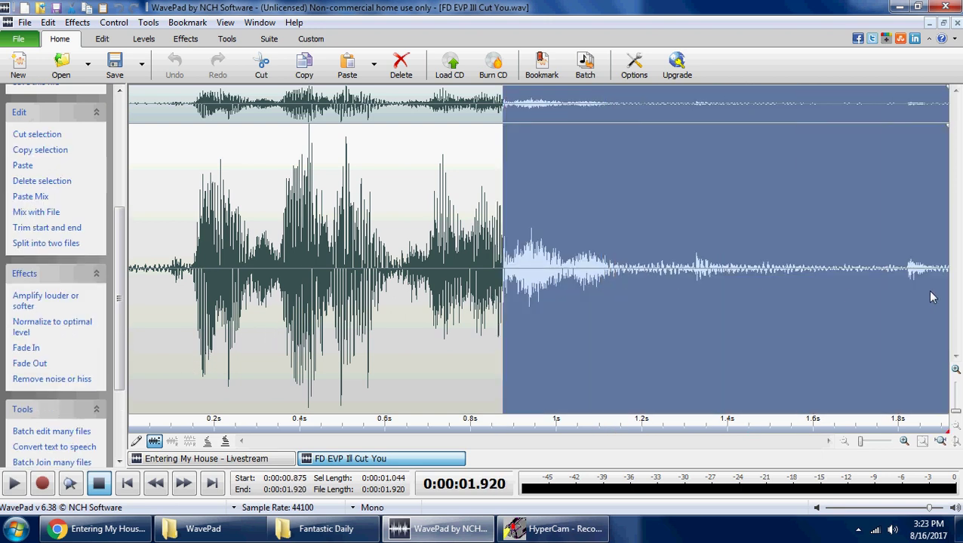
left_click(587, 303)
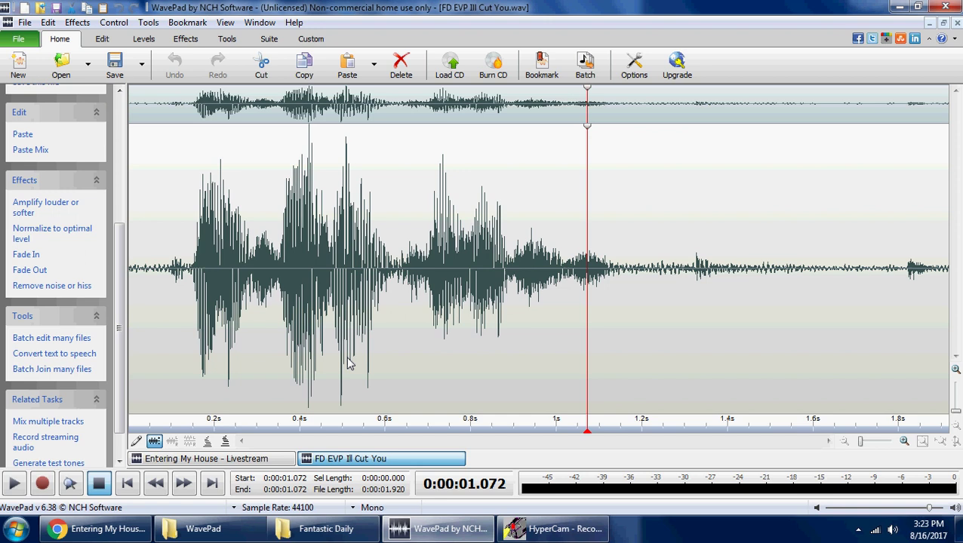
left_click(128, 485)
left_click(18, 487)
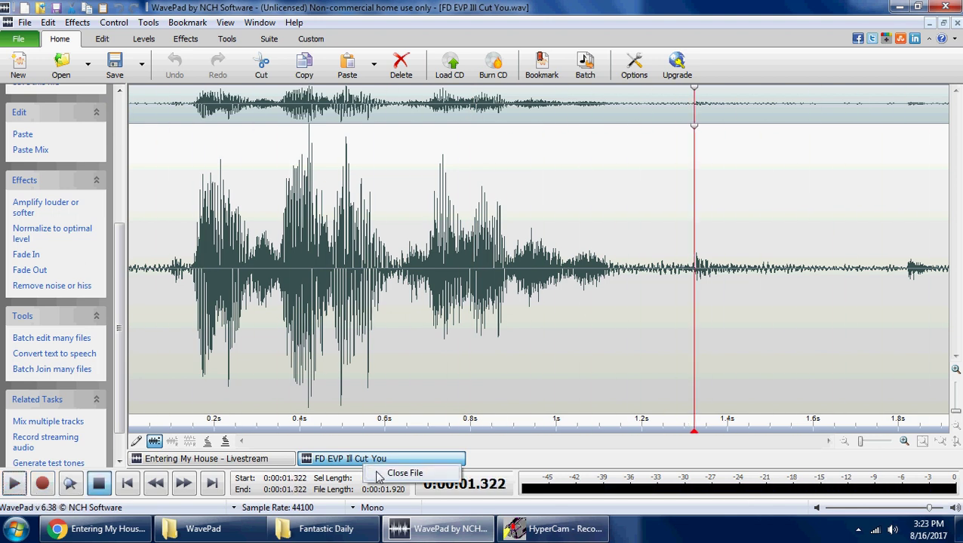
Close the FD EVP Ill Cut You clip and open FD EVP Fine.wav from the Fantastic Daily folder with wavepad.exe
left_click(378, 477)
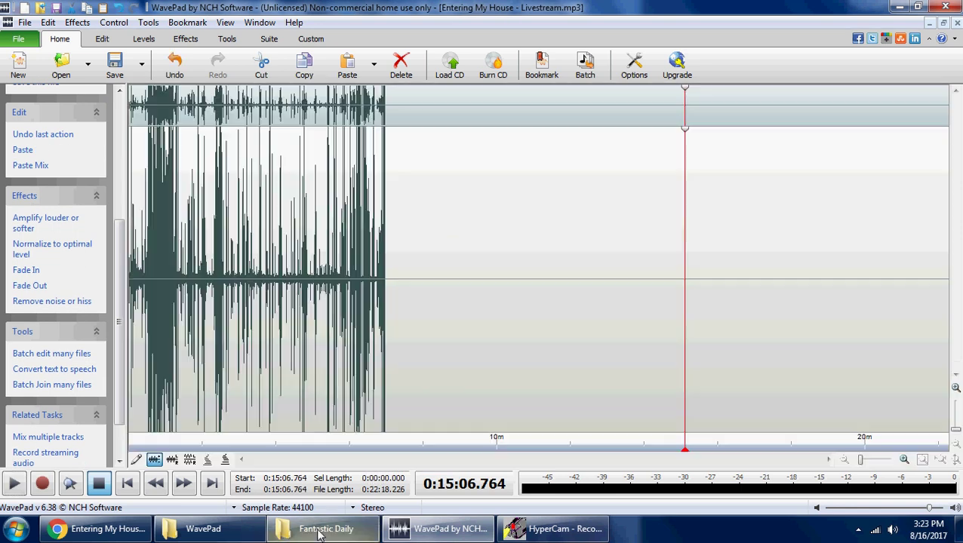
left_click(323, 531)
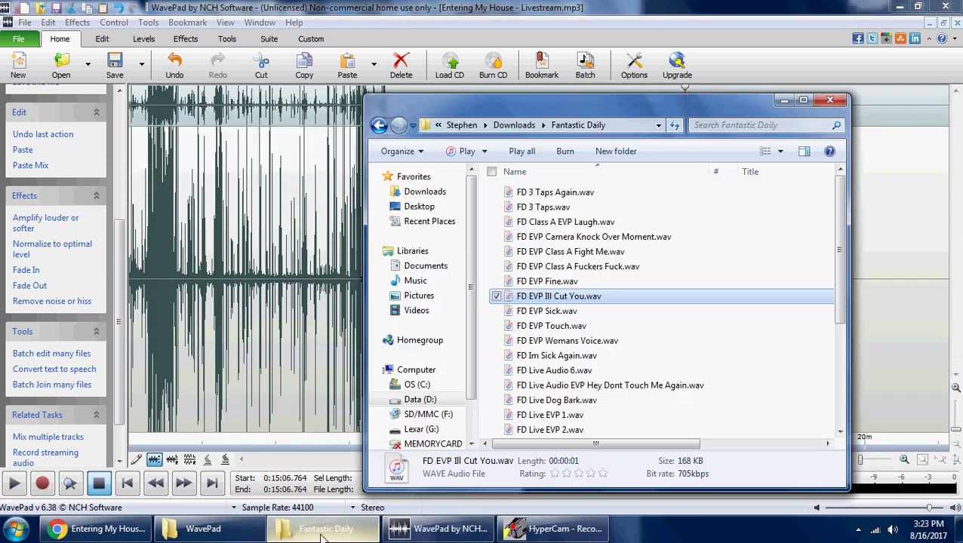
left_click(498, 282)
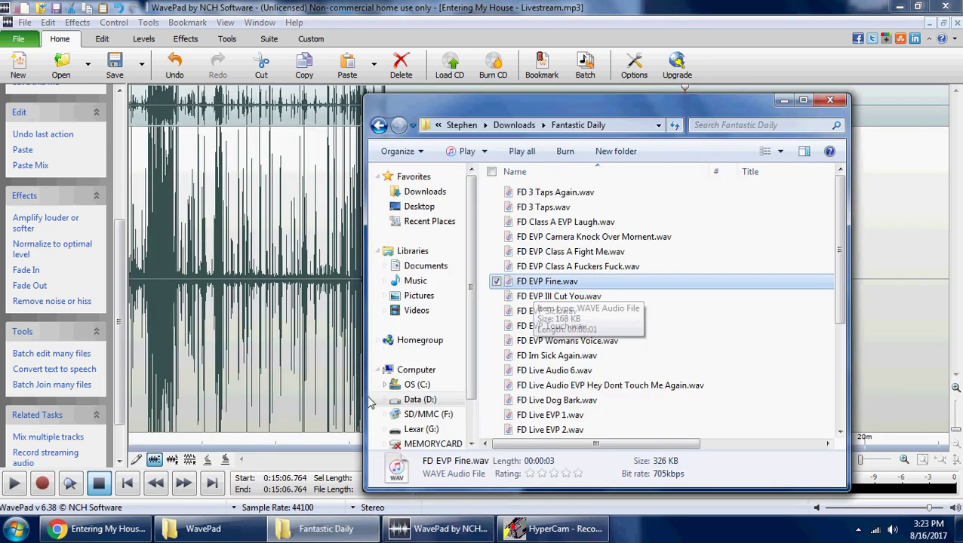
left_click(195, 529)
left_click_drag(540, 281, 336, 244)
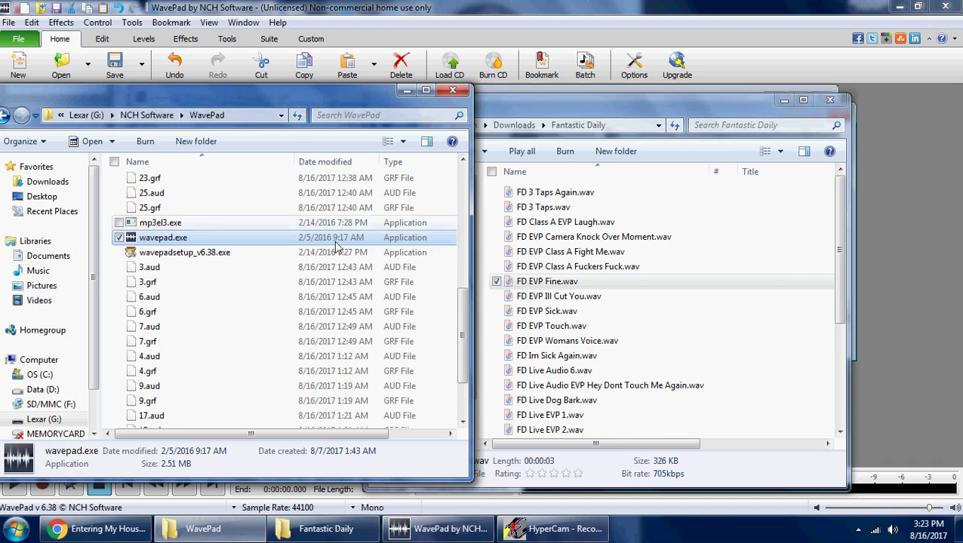
left_click(729, 19)
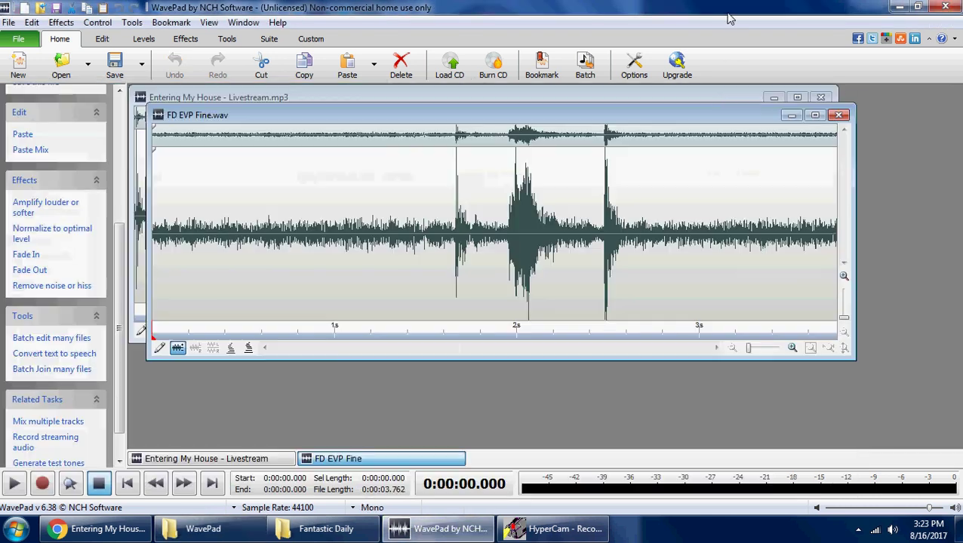
Maximize the FD EVP Fine clip and play it through the burst around 2 s
left_click(815, 115)
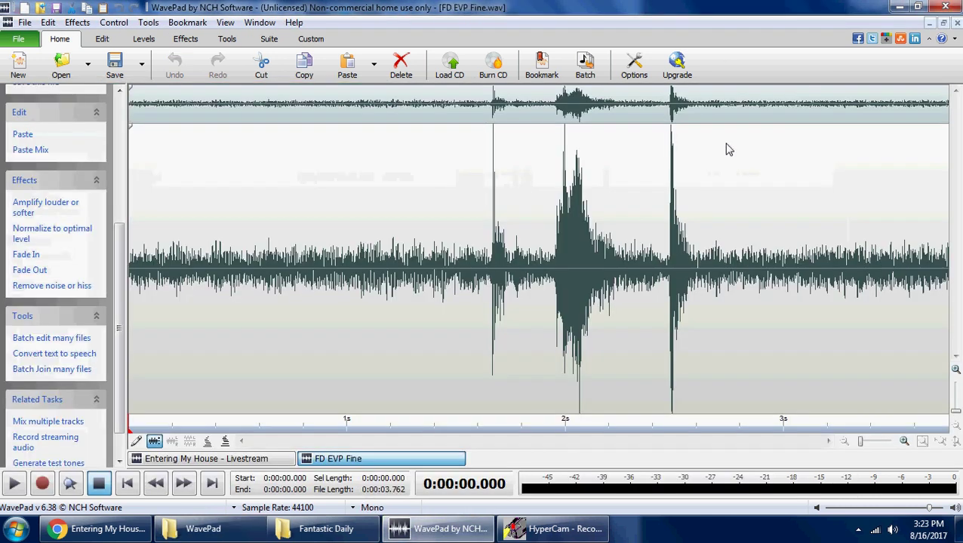
left_click(16, 484)
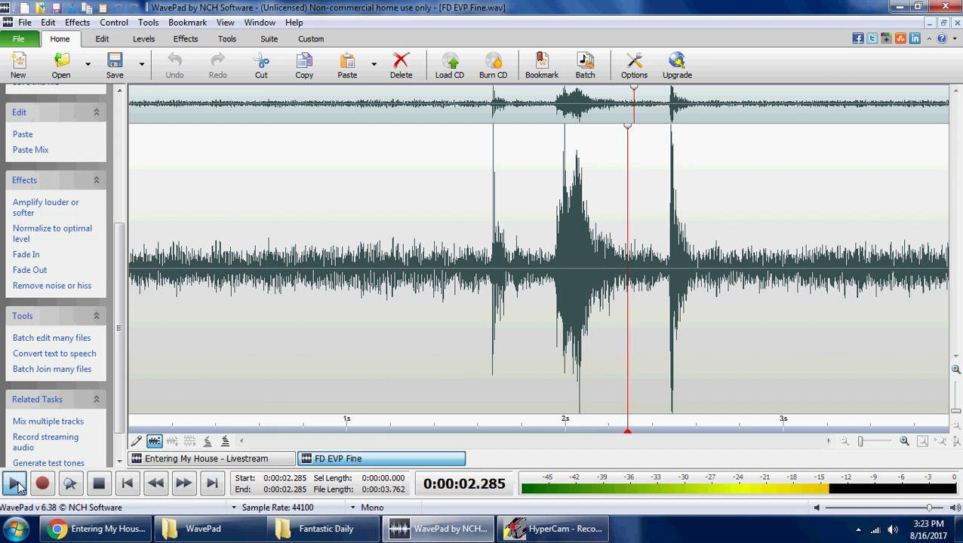
left_click(16, 484)
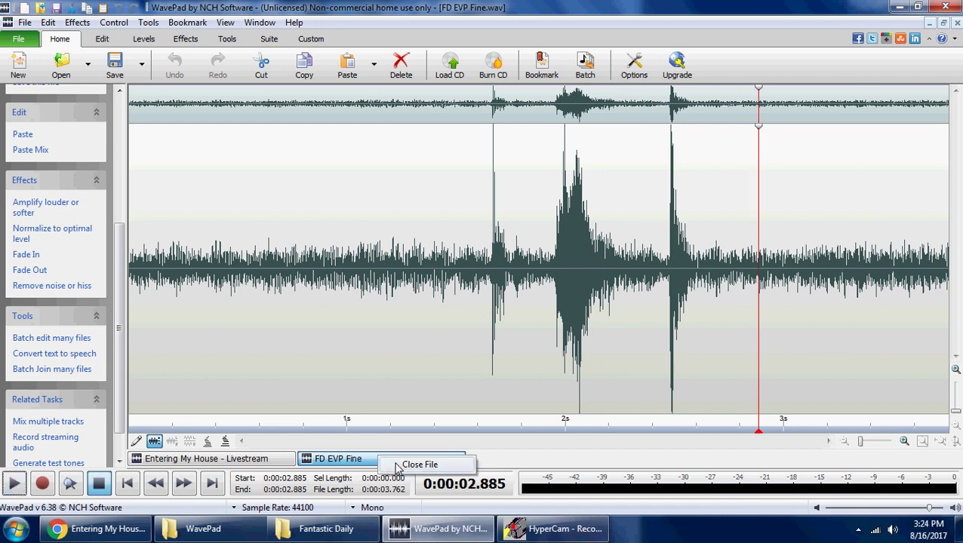
Close the FD EVP Fine clip and open FD Live EVP 2.wav from the Fantastic Daily folder with wavepad.exe
left_click(400, 466)
left_click(332, 528)
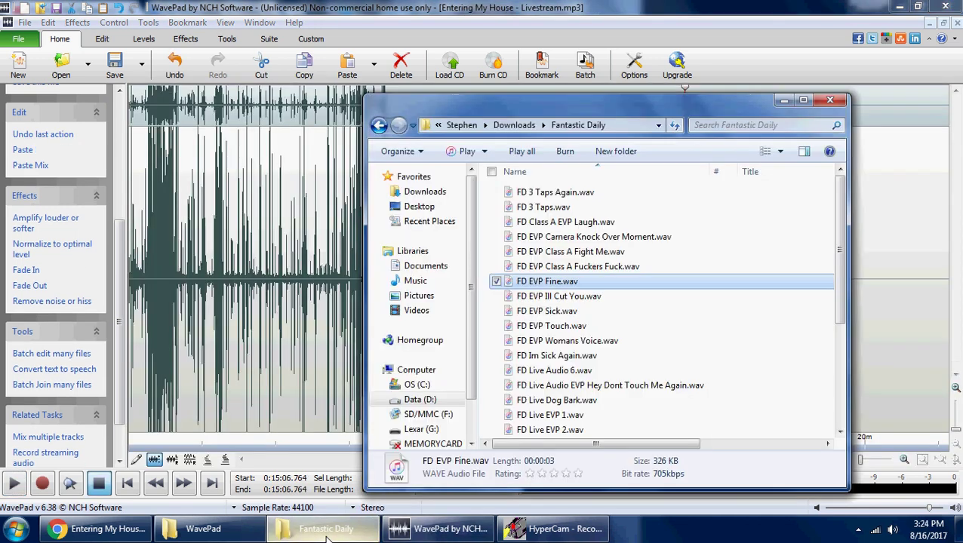
scroll(577, 396, "down", 4)
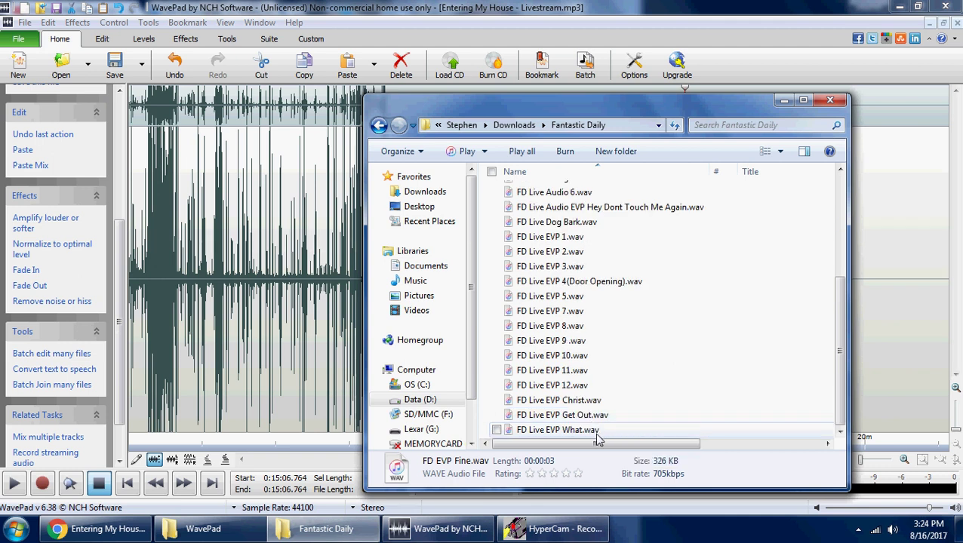
scroll(591, 396, "up", 1)
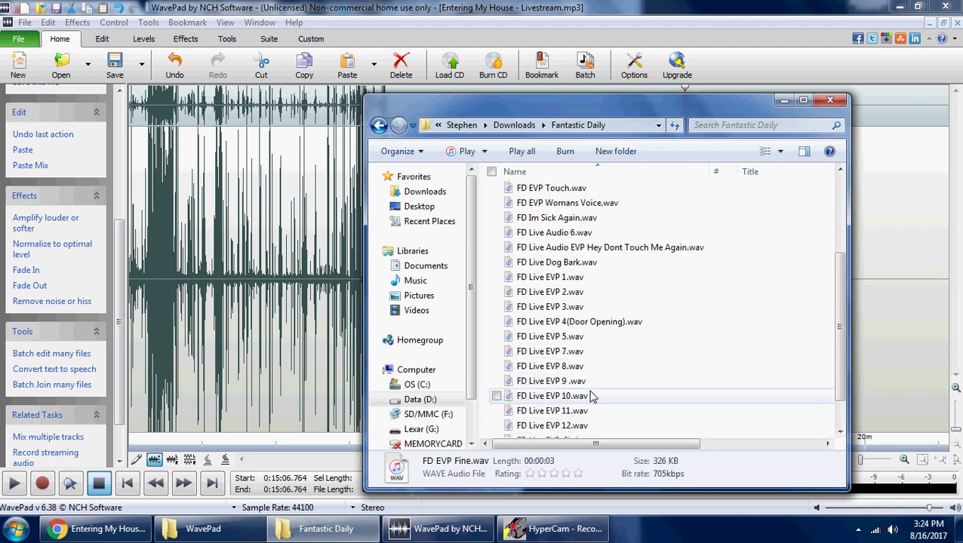
left_click(585, 296)
left_click(227, 528)
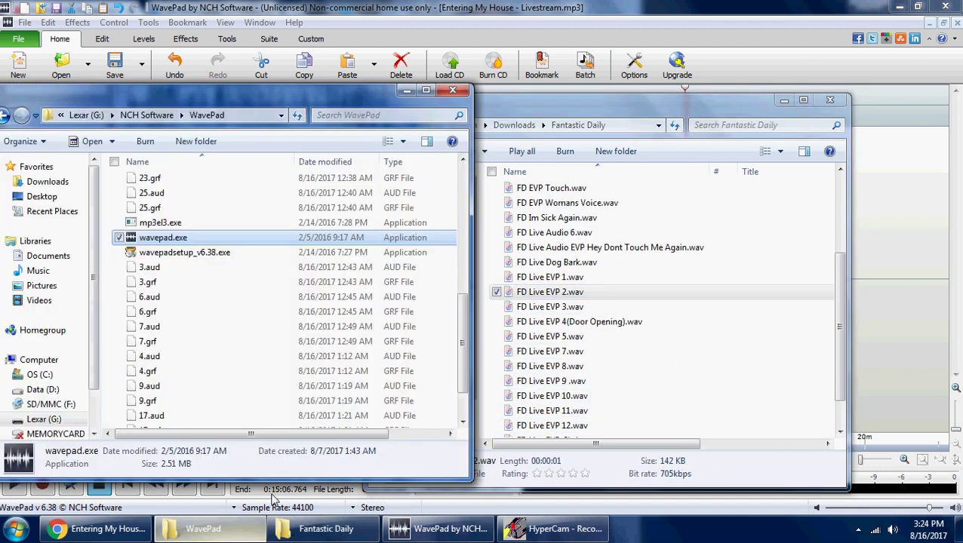
left_click_drag(549, 292, 383, 239)
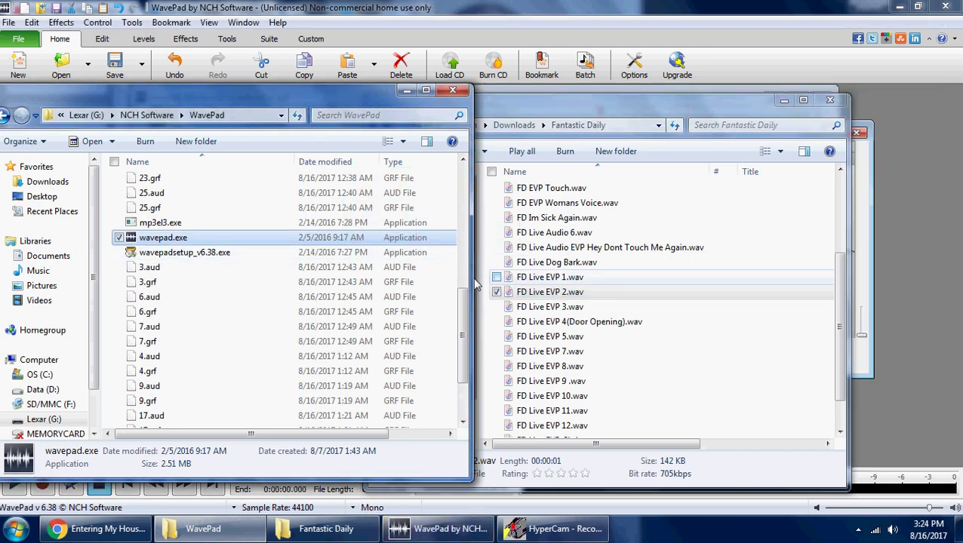
Open FD Live EVP 3.wav, FD Live EVP 4(Door Opening).wav, FD Live EVP 5.wav and FD Live EVP 7.wav with wavepad.exe
left_click(571, 311)
left_click_drag(571, 311, 302, 243)
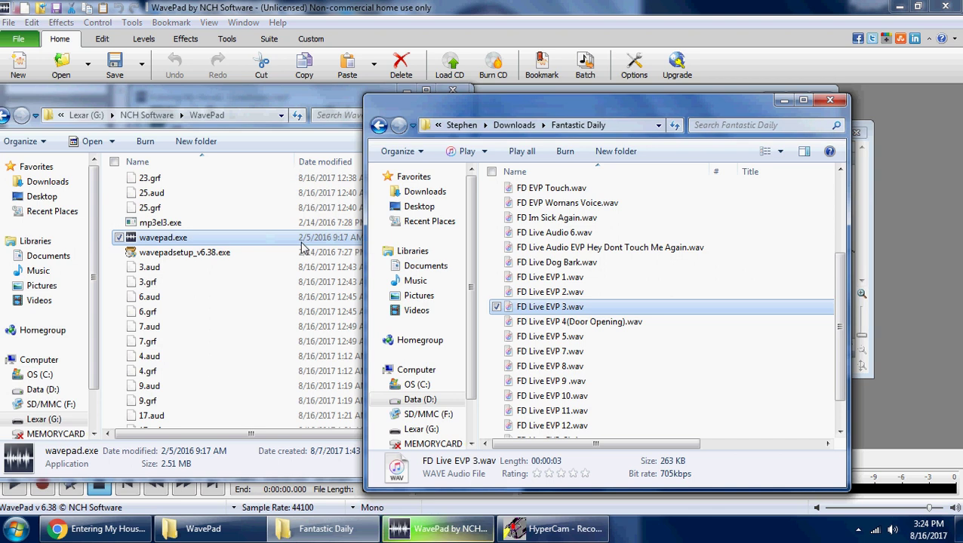
left_click(547, 323)
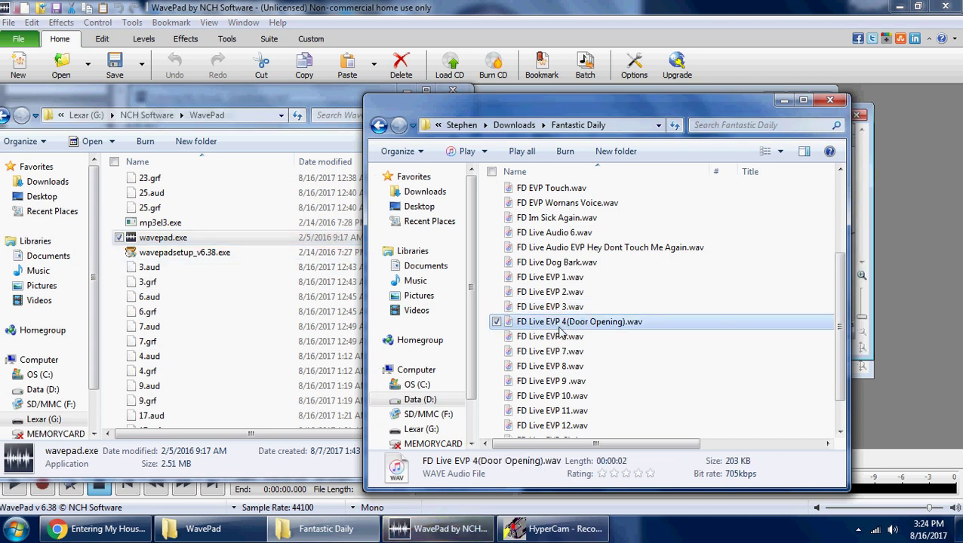
left_click_drag(558, 331, 302, 243)
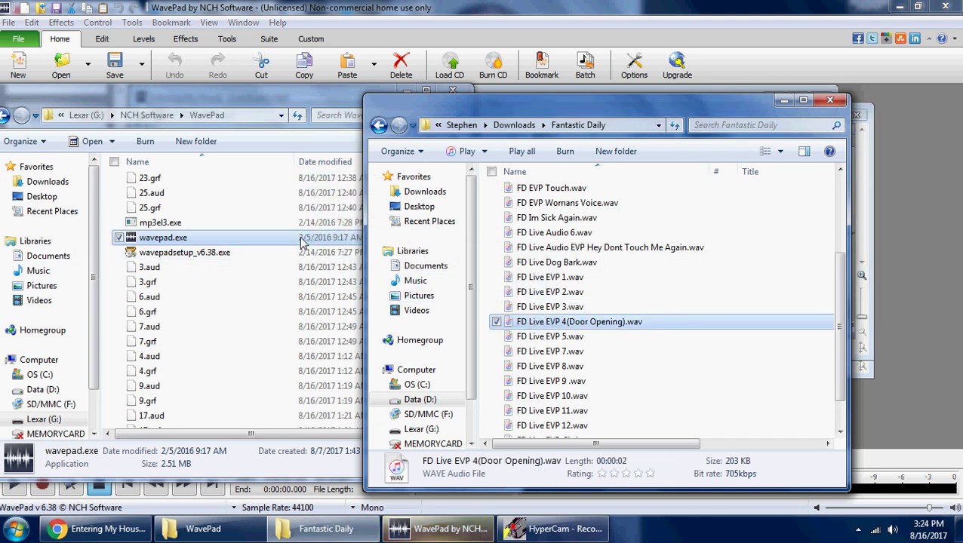
left_click(530, 337)
left_click_drag(530, 337, 286, 242)
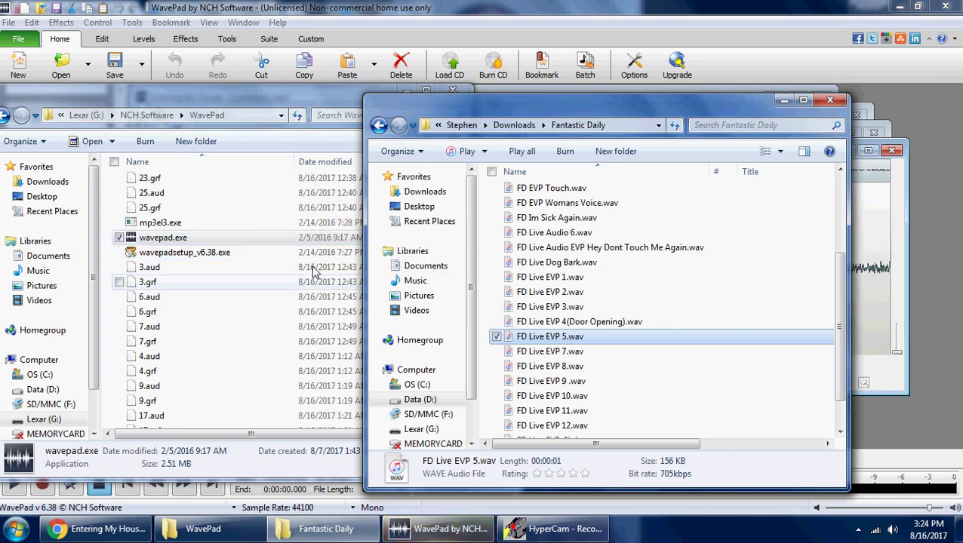
left_click(532, 353)
left_click_drag(532, 353, 273, 243)
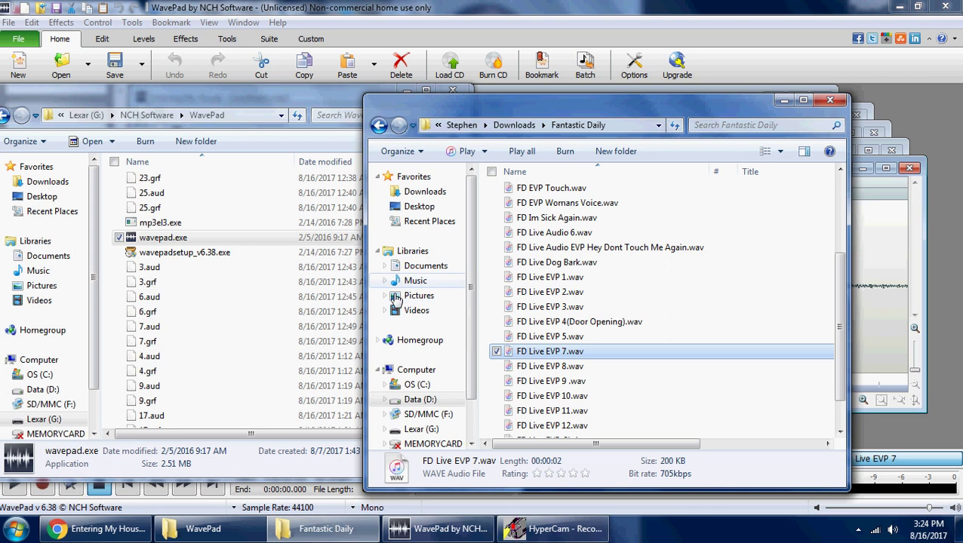
Minimize both folder windows and maximize the FD Live EVP 7 clip in WavePad
left_click(782, 100)
left_click(407, 89)
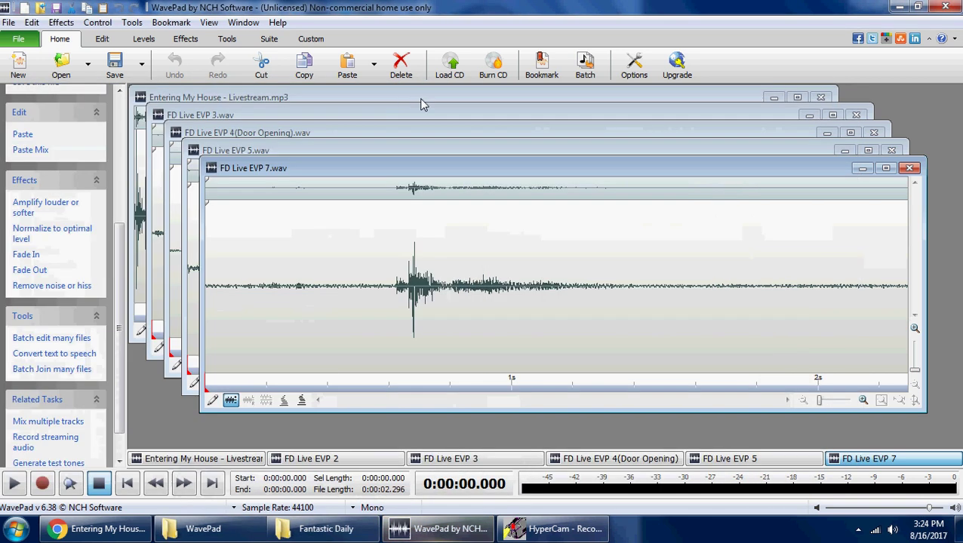
left_click(446, 94)
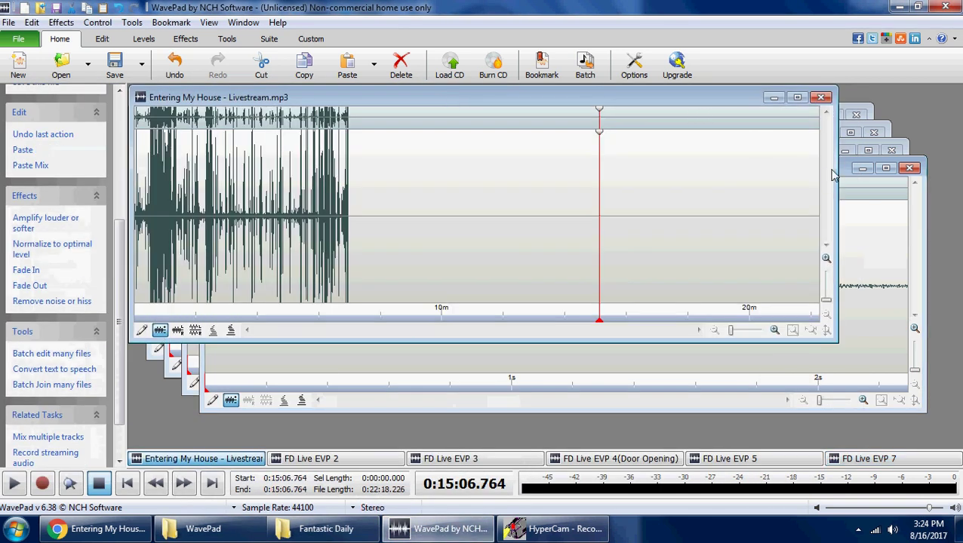
left_click(845, 176)
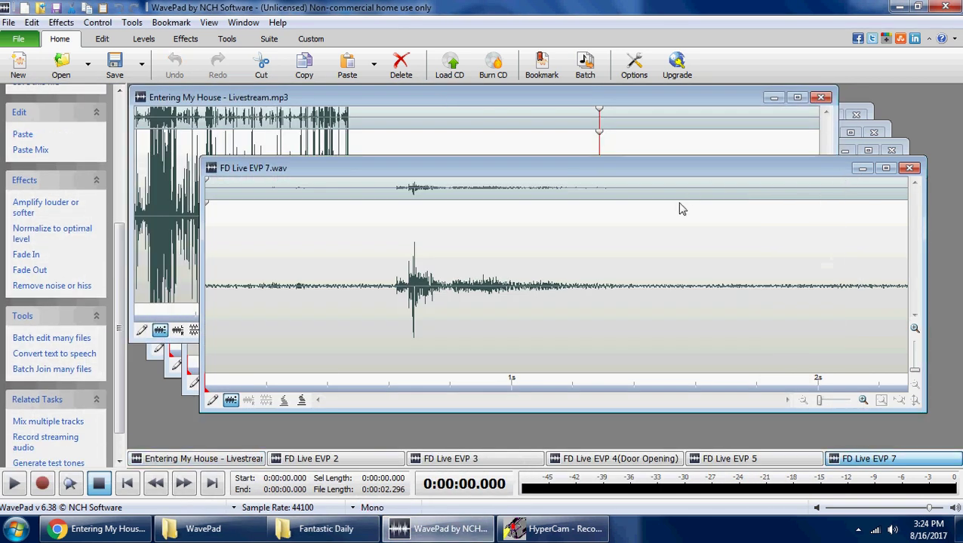
left_click(886, 168)
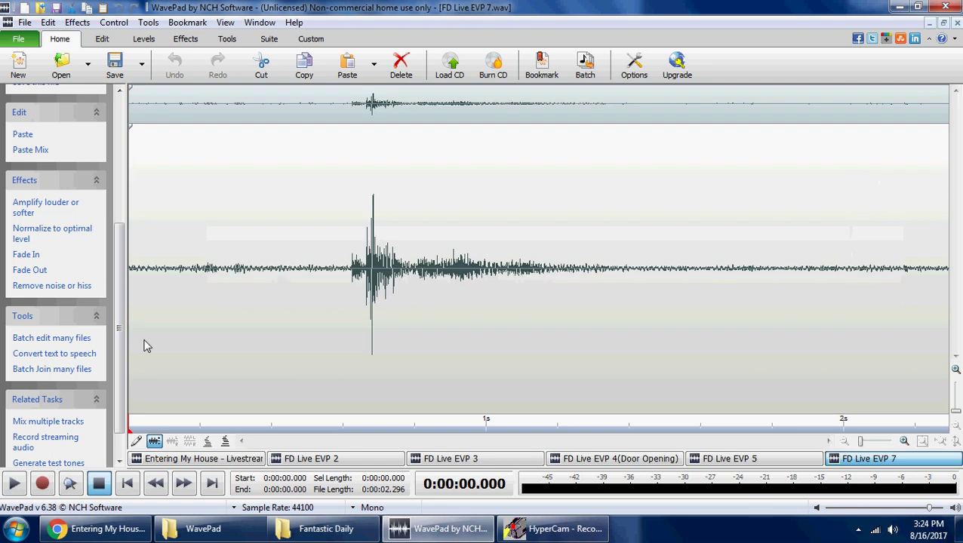
Play the FD Live EVP 7 clip and amplify all of it with a 400% gain
left_click(15, 484)
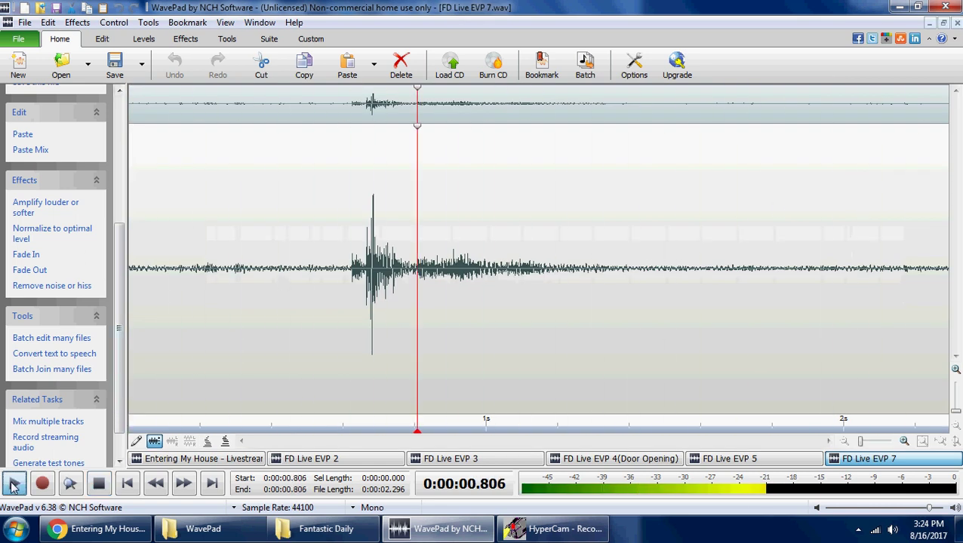
scroll(46, 443, "down", 1)
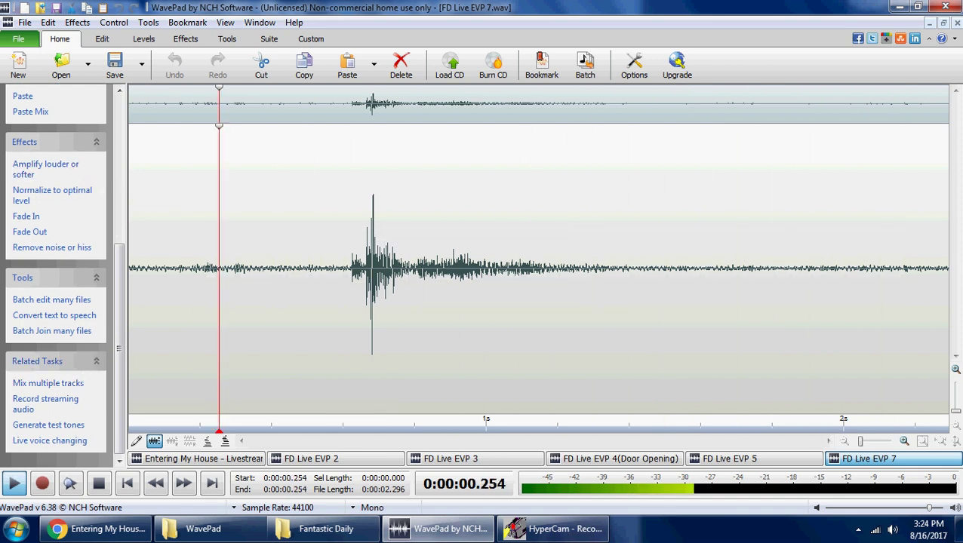
left_click(9, 487)
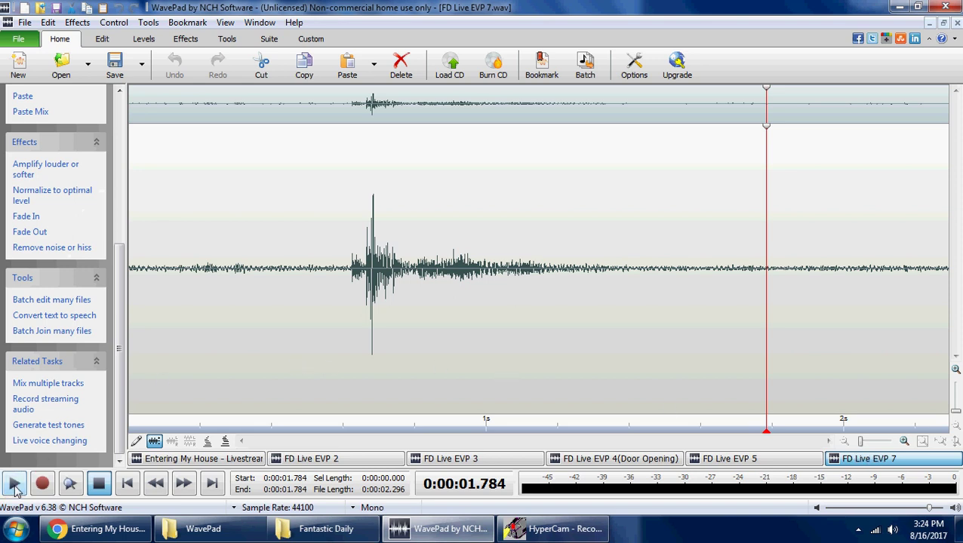
left_click(73, 173)
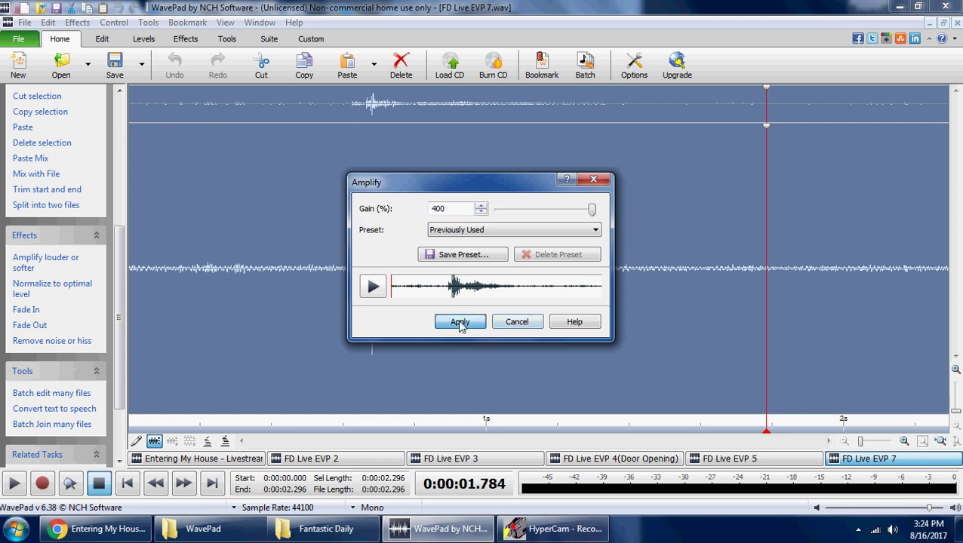
left_click(459, 323)
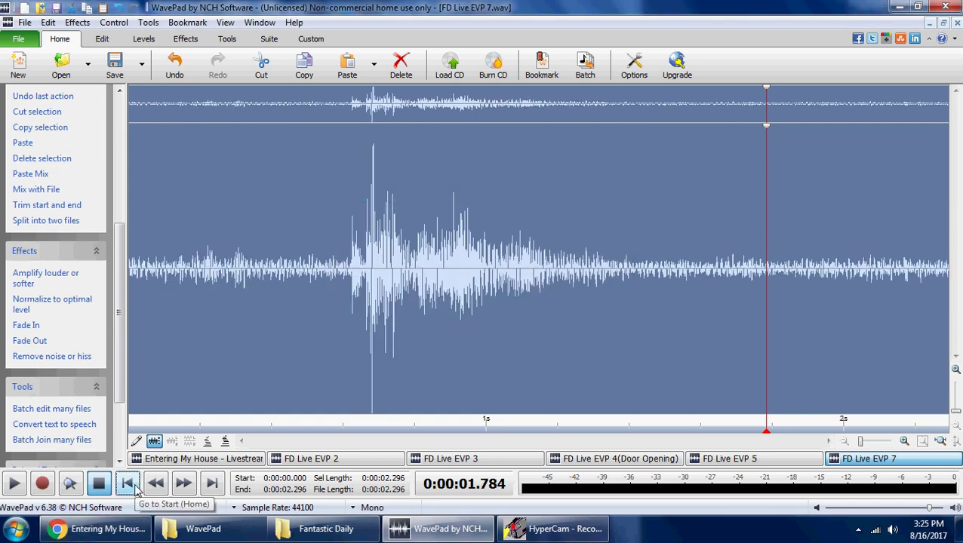
Replay the amplified FD Live EVP 7 clip from the start and select its waveform from 1.534 s to the end
left_click(135, 489)
left_click(11, 487)
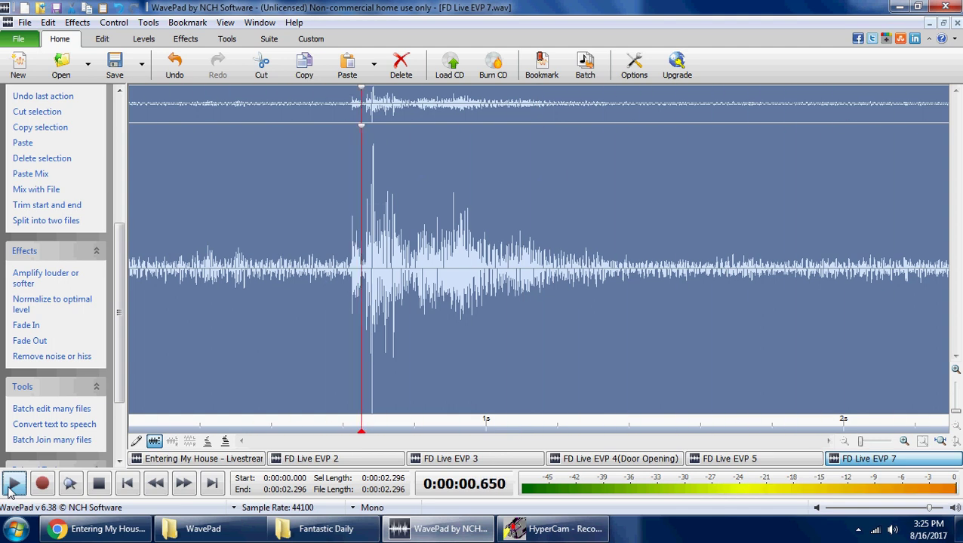
left_click(98, 483)
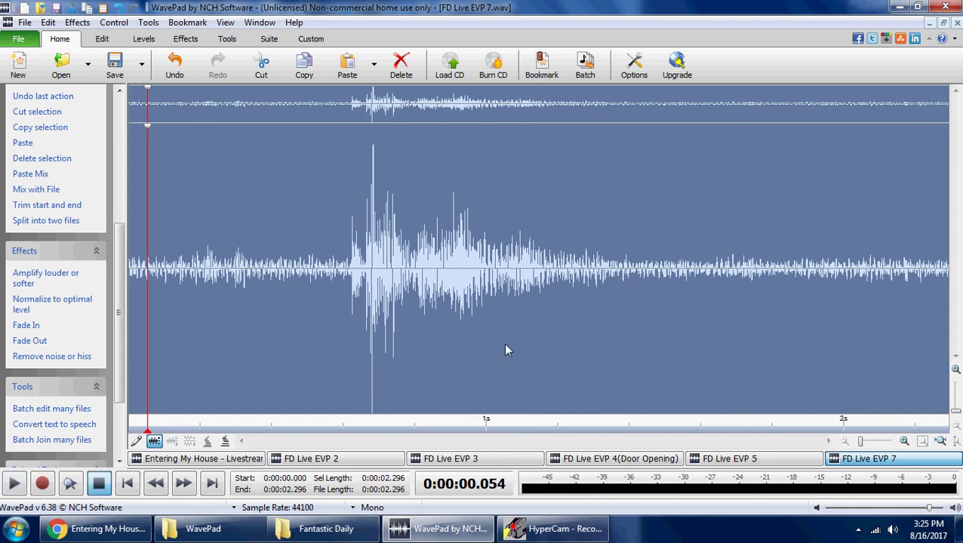
left_click_drag(677, 290, 952, 295)
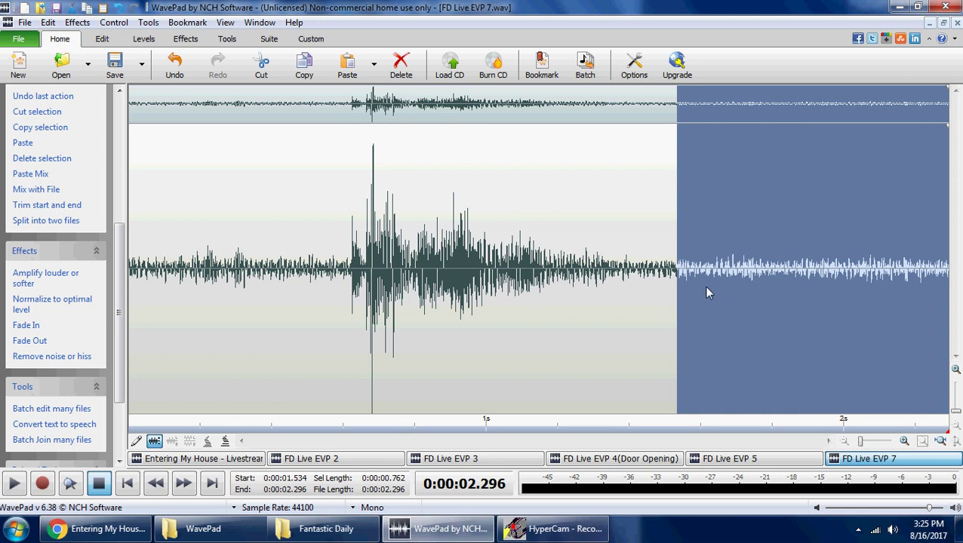
Clear the waveform selection, replay the amplified FD Live EVP 7 clip and close it without saving the changes
left_click(639, 294)
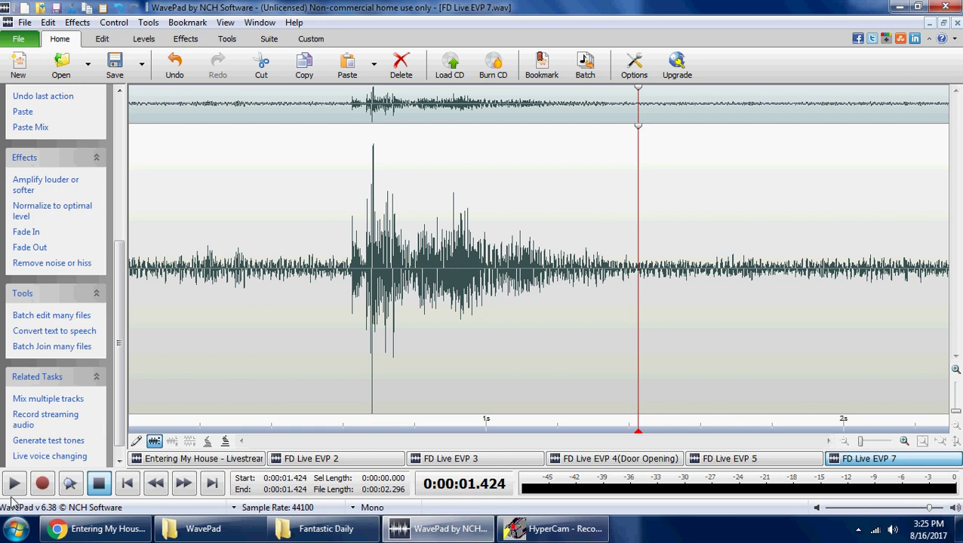
left_click(13, 489)
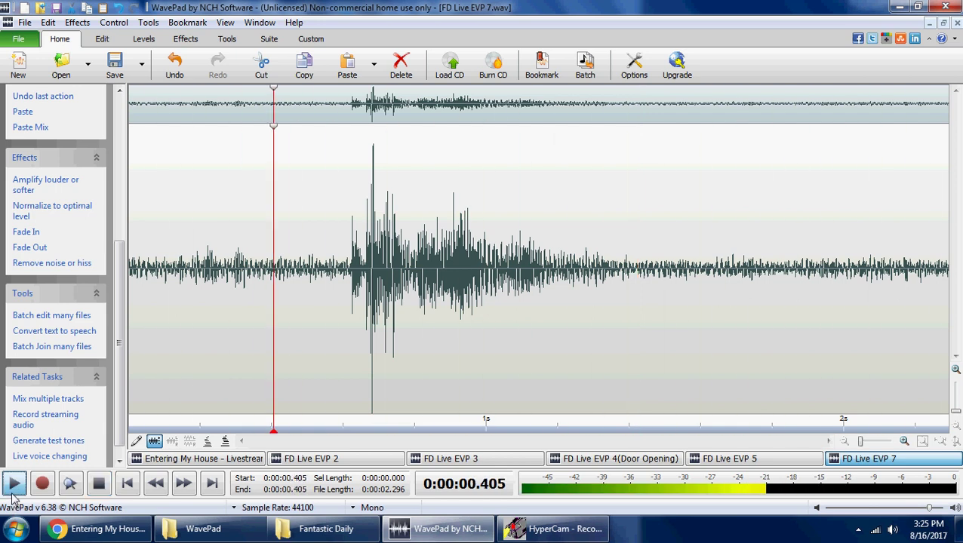
key("space")
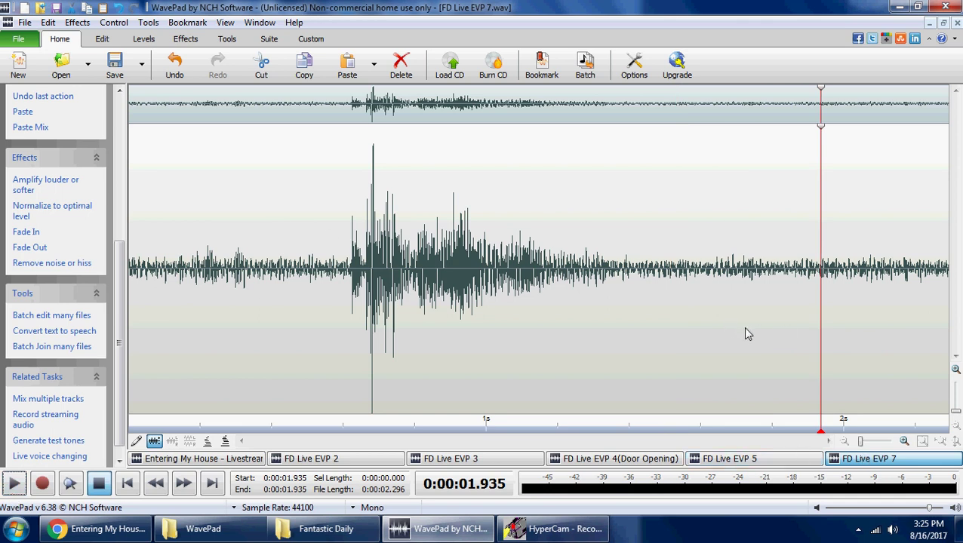
right_click(868, 458)
left_click(880, 461)
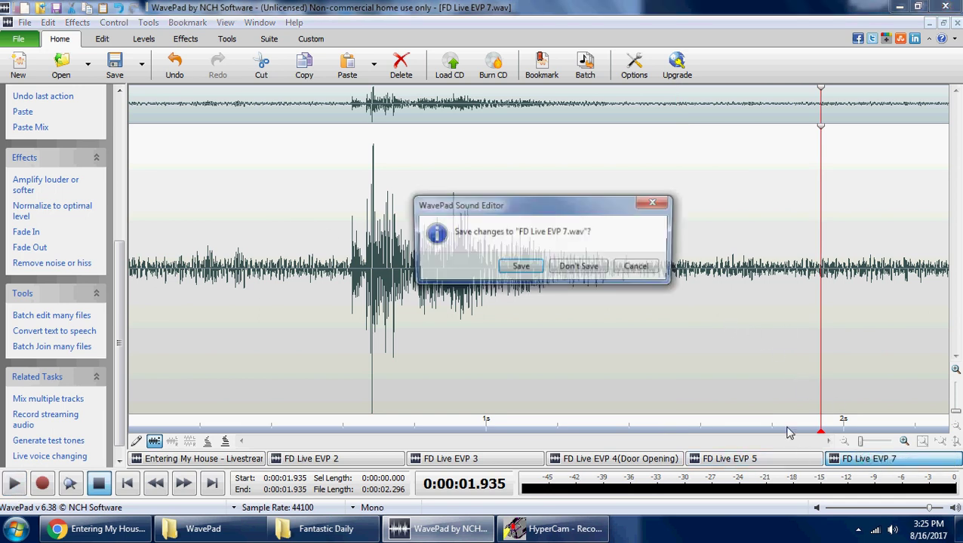
left_click(580, 268)
Play the FD Live EVP 2 clip and close it
left_click(419, 455)
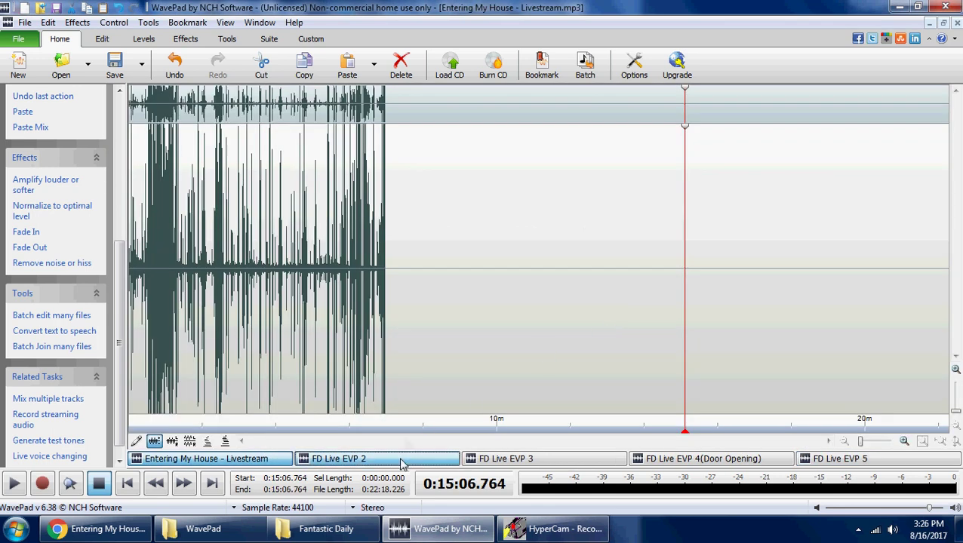
left_click(15, 484)
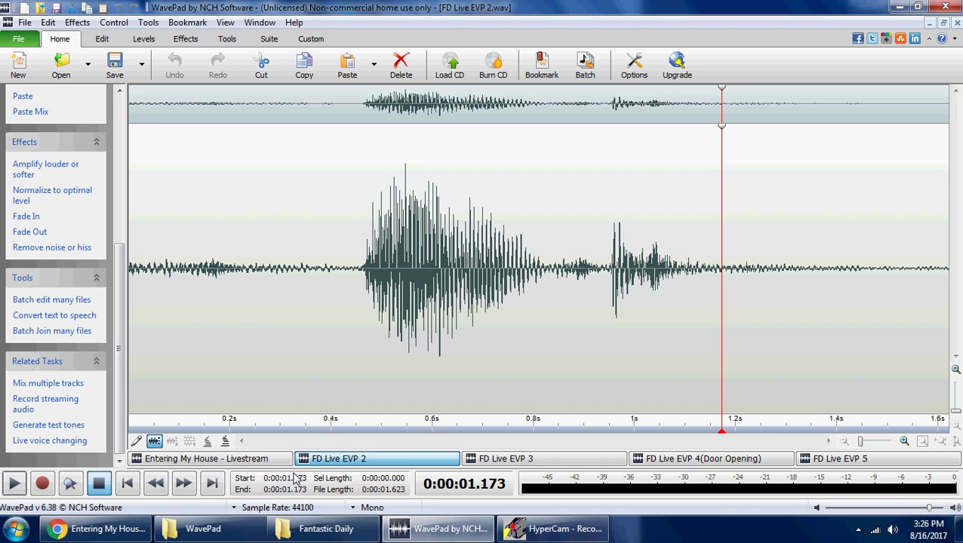
right_click(323, 461)
left_click(338, 466)
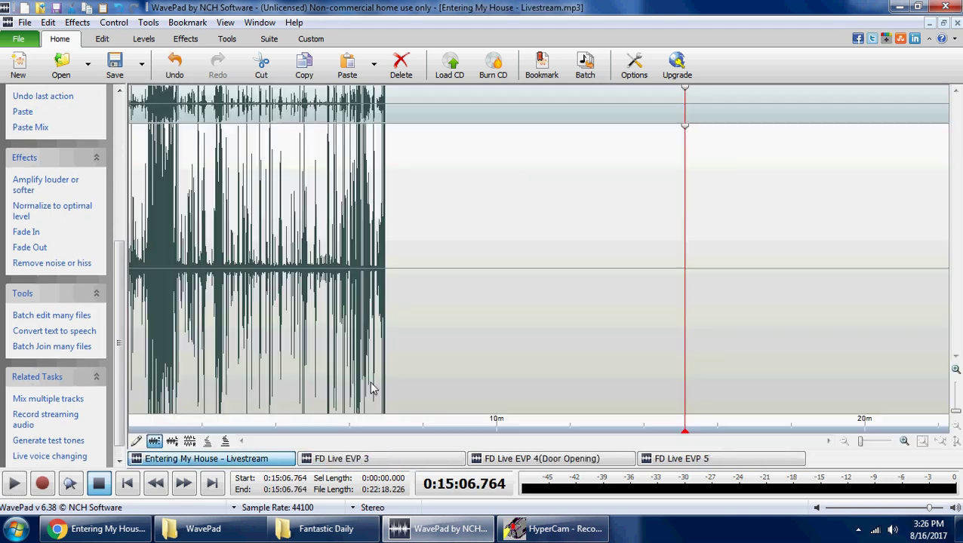
Play the FD Live EVP 3 clip and stop playback near its end
left_click(352, 458)
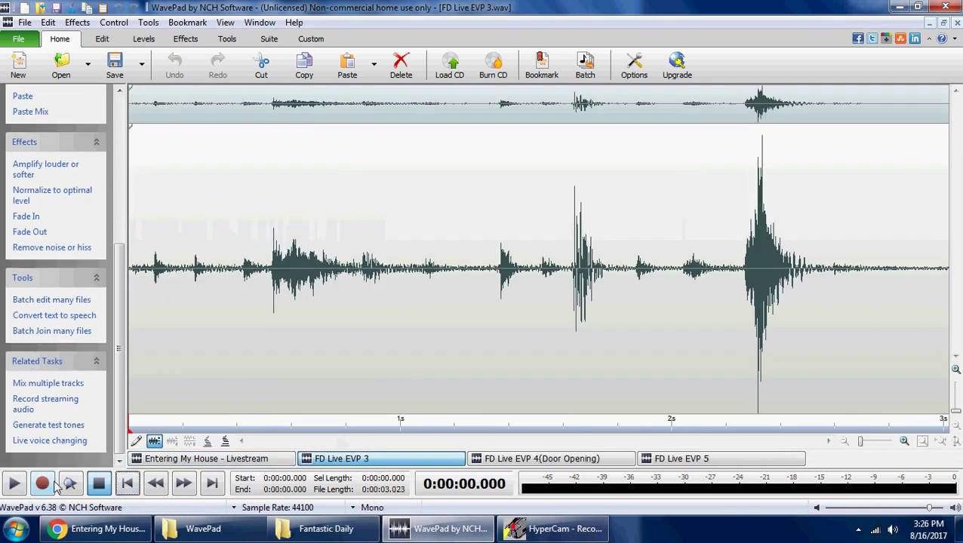
left_click(15, 484)
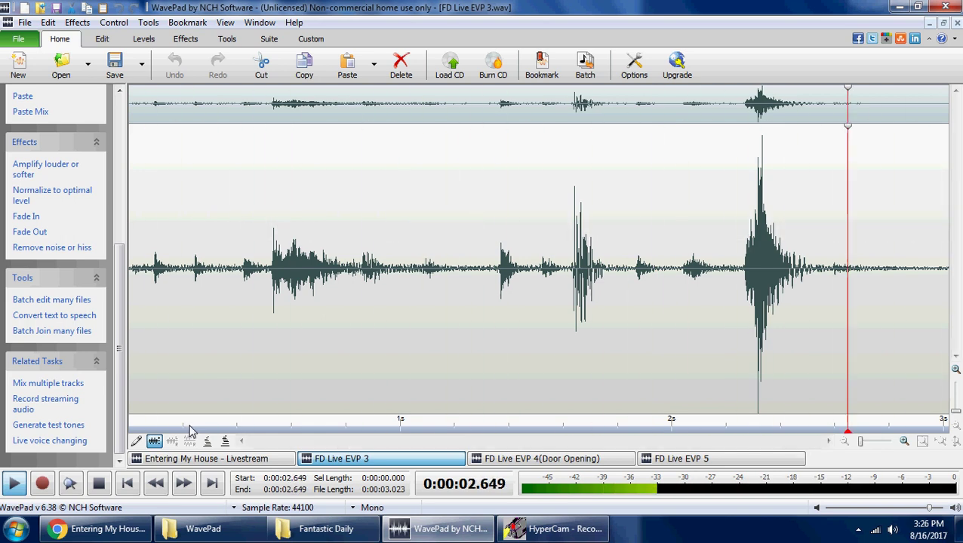
key("space")
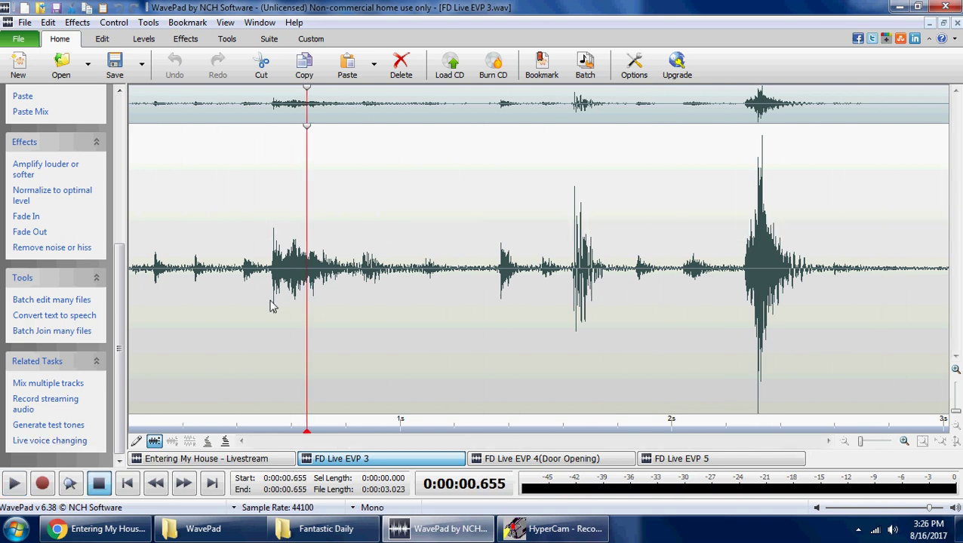
Highlight the FD Live EVP 3 waveform at 0.516–0.846 s and from 2.229 s to the end, and replay the clip from the start
left_click_drag(270, 305, 359, 307)
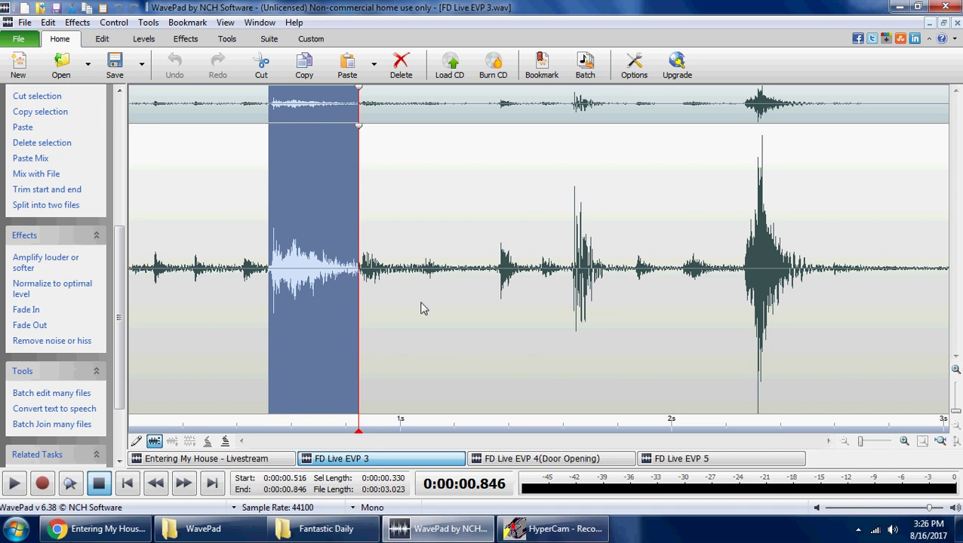
left_click_drag(733, 281, 949, 283)
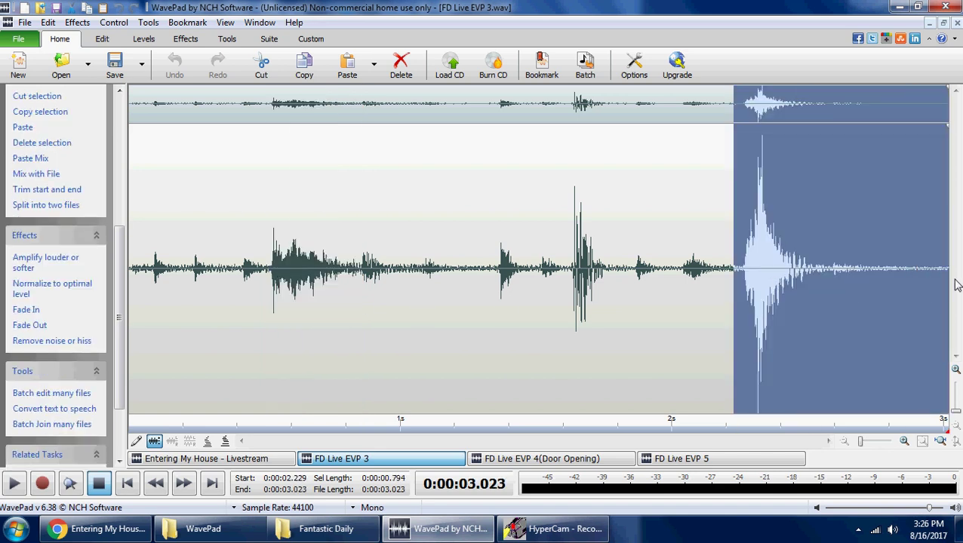
left_click(723, 317)
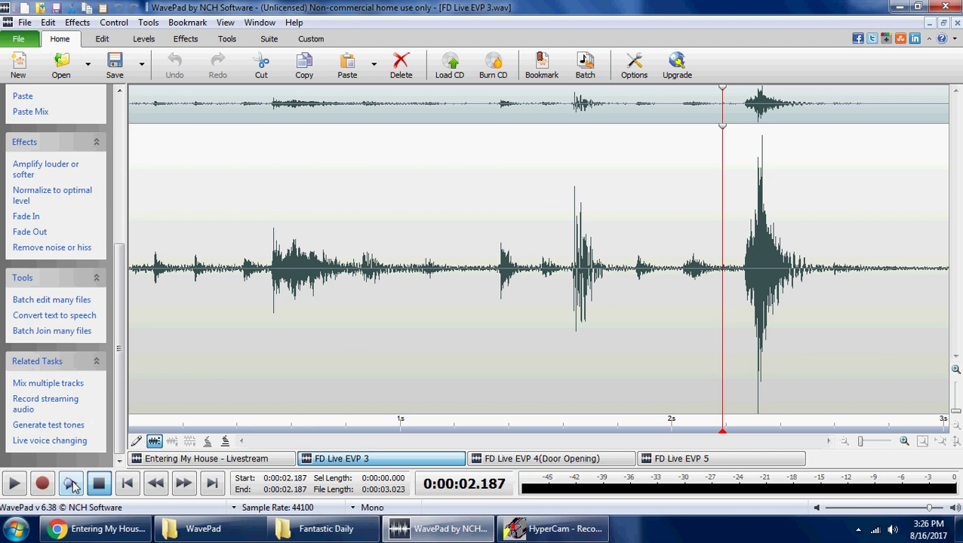
left_click(127, 485)
left_click(15, 485)
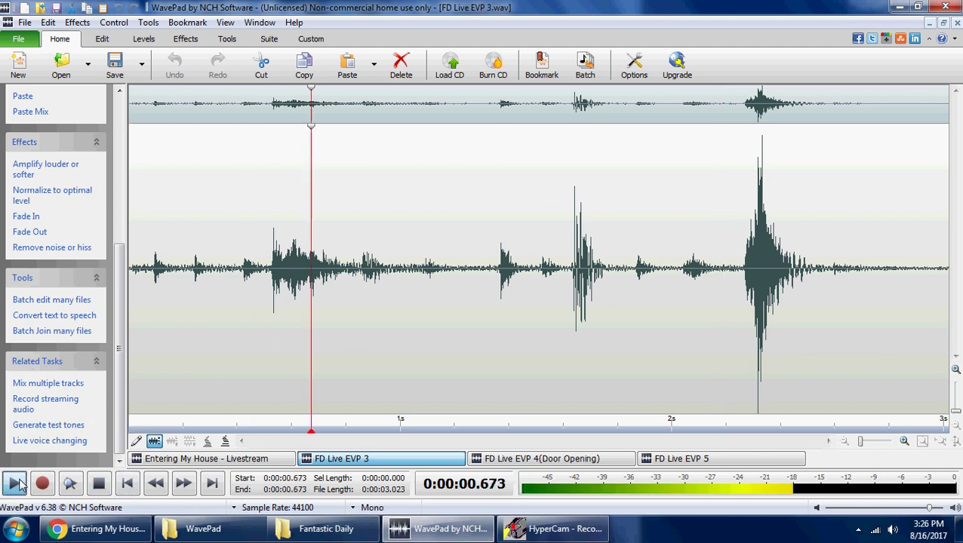
left_click(26, 485)
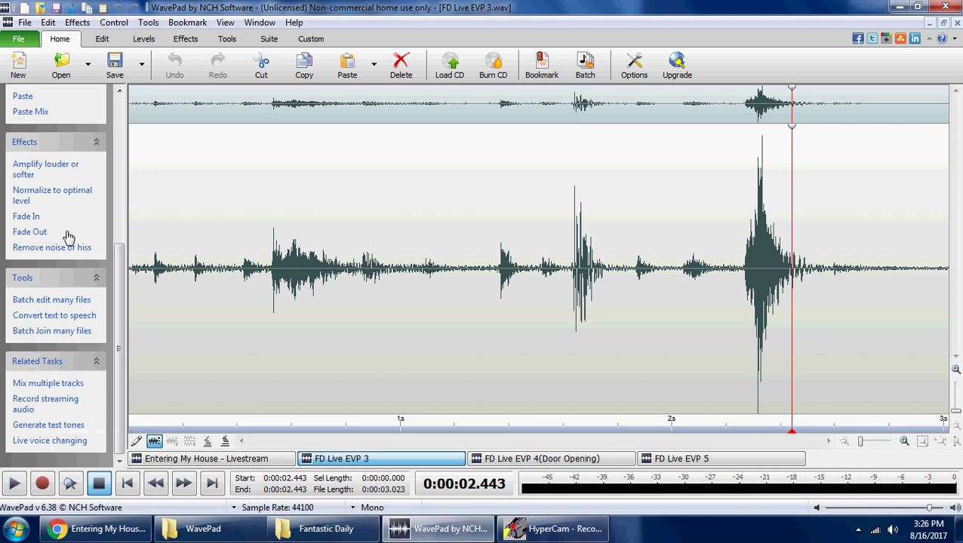
Normalize the whole FD Live EVP 3 clip and amplify it
left_click(45, 195)
left_click(491, 326)
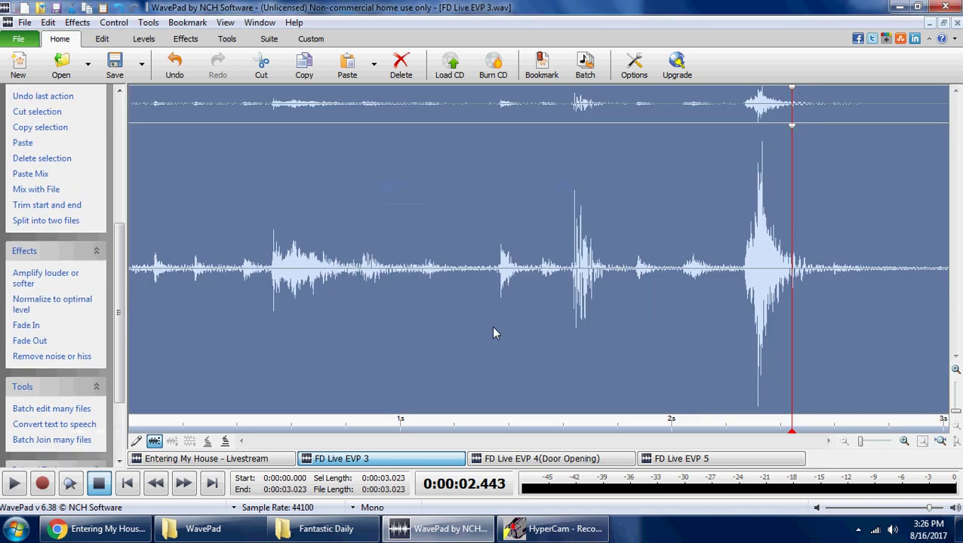
left_click(53, 277)
left_click(456, 326)
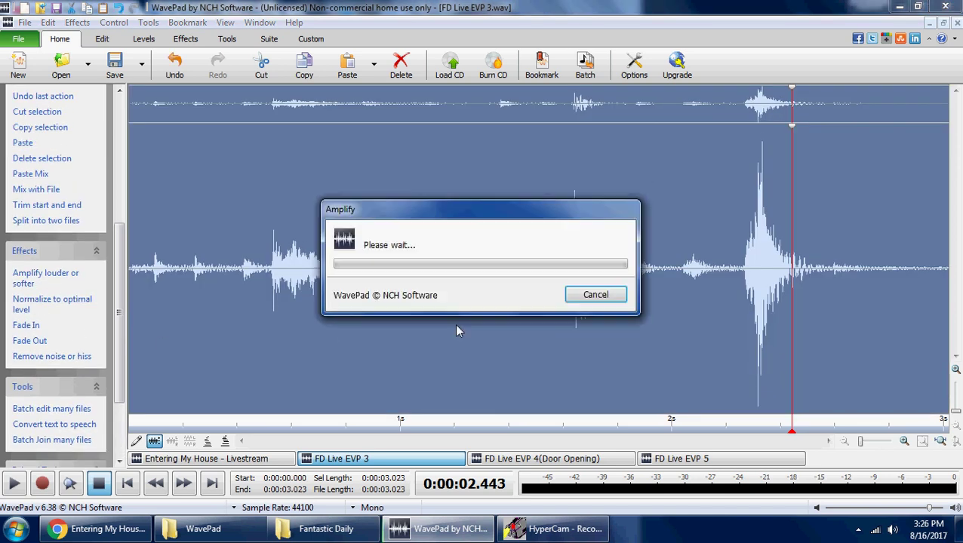
Play the amplified FD Live EVP 3 clip from the start and select its waveform from 0.804 s to 2.256 s
left_click(99, 484)
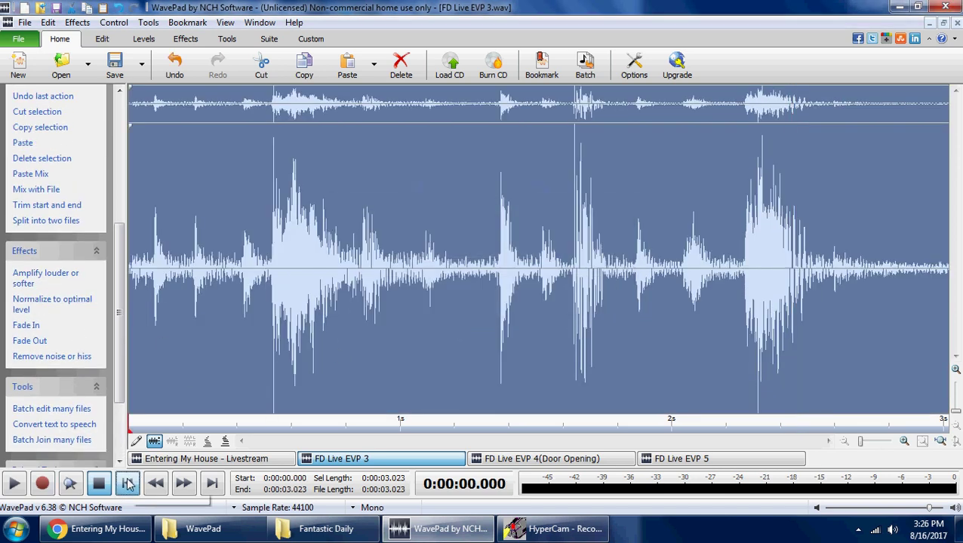
left_click(14, 483)
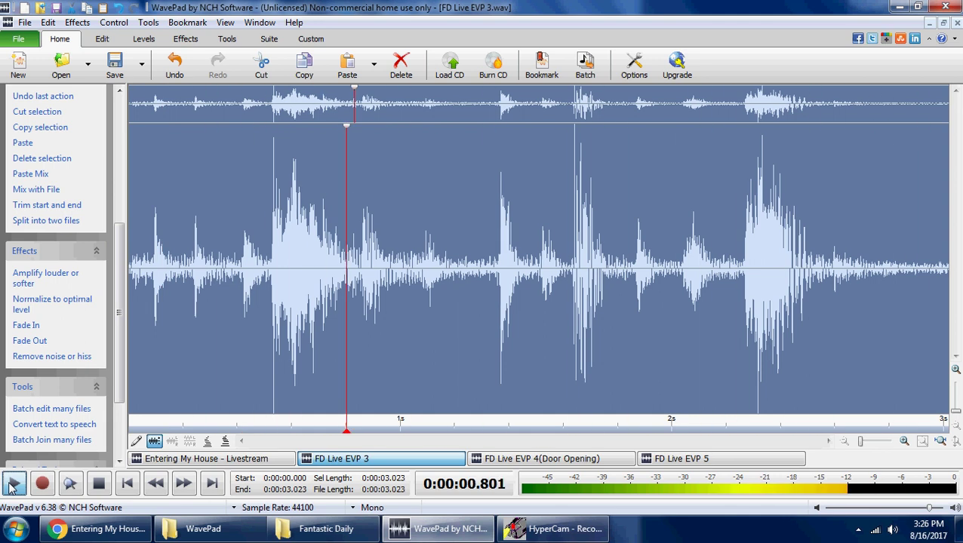
key("space")
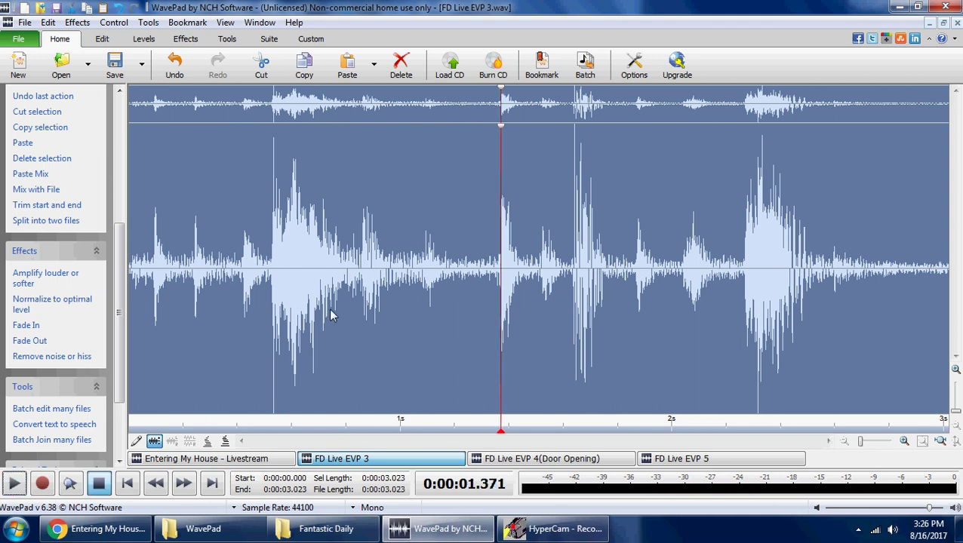
left_click_drag(346, 309, 741, 301)
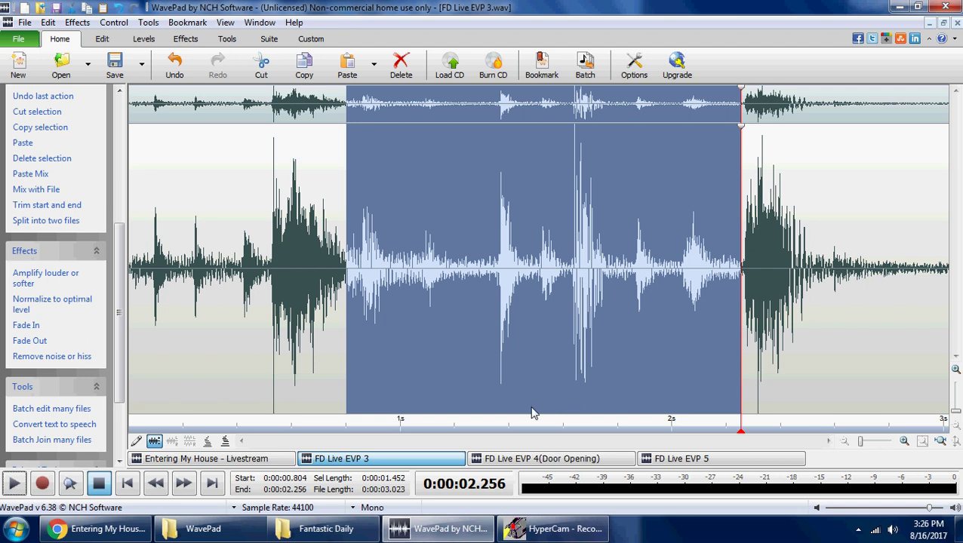
right_click(457, 464)
key("Escape")
left_click(129, 483)
Switch to Chrome and look through the audio files in the Fantastic Daily folder on Dropbox
left_click(102, 529)
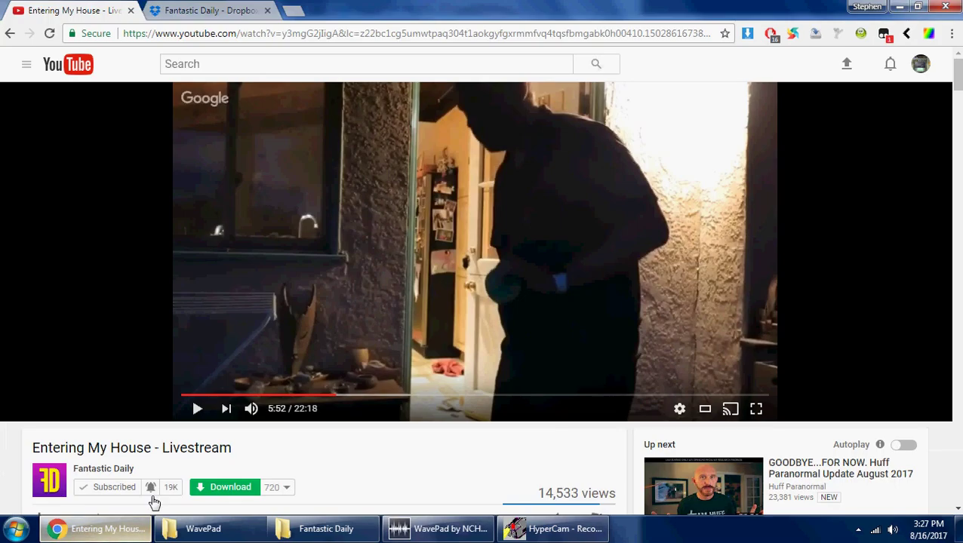
left_click(202, 9)
scroll(452, 301, "up", 10)
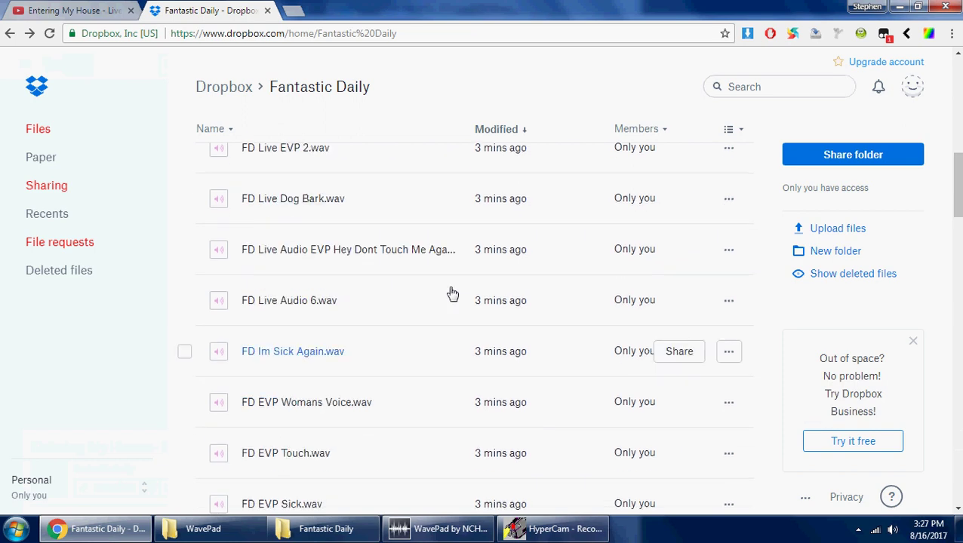
scroll(441, 282, "down", 15)
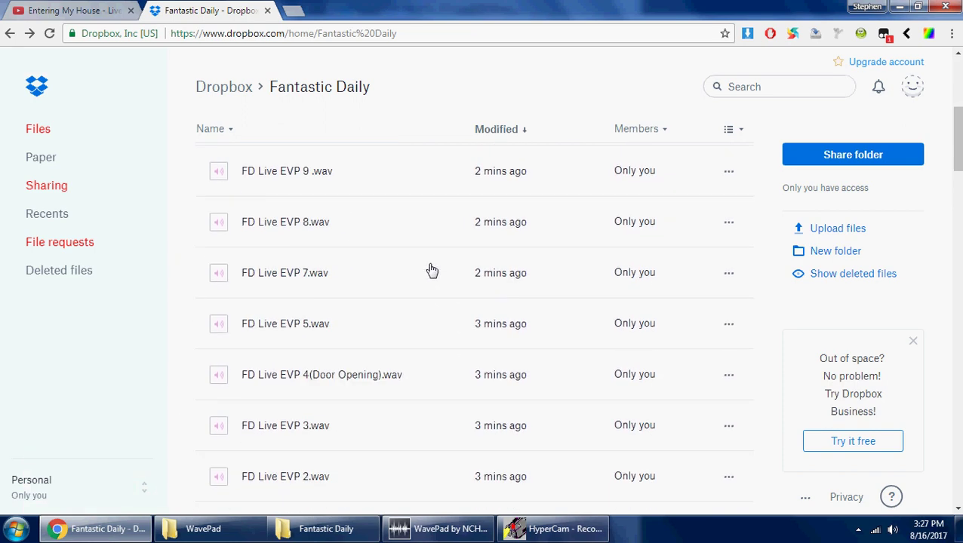
scroll(434, 312, "down", 4)
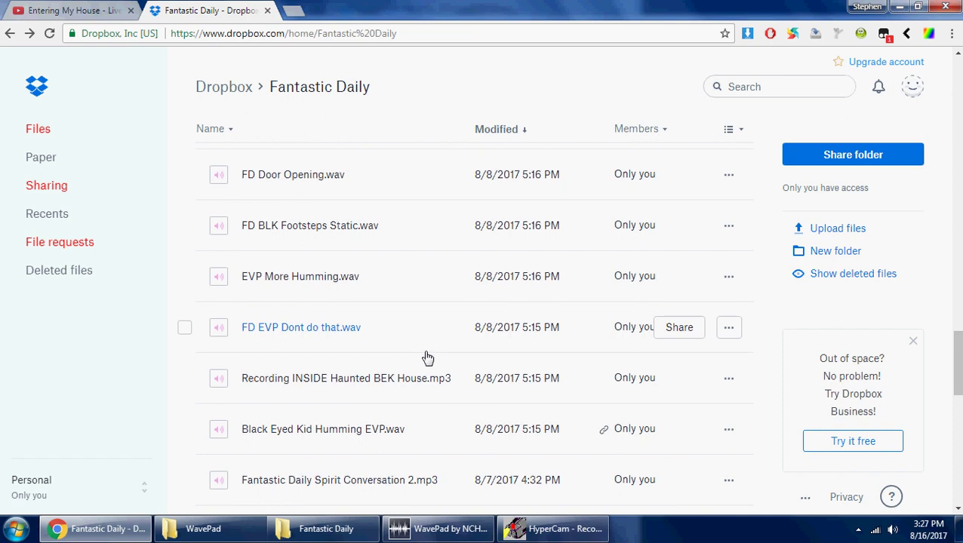
scroll(427, 357, "up", 10)
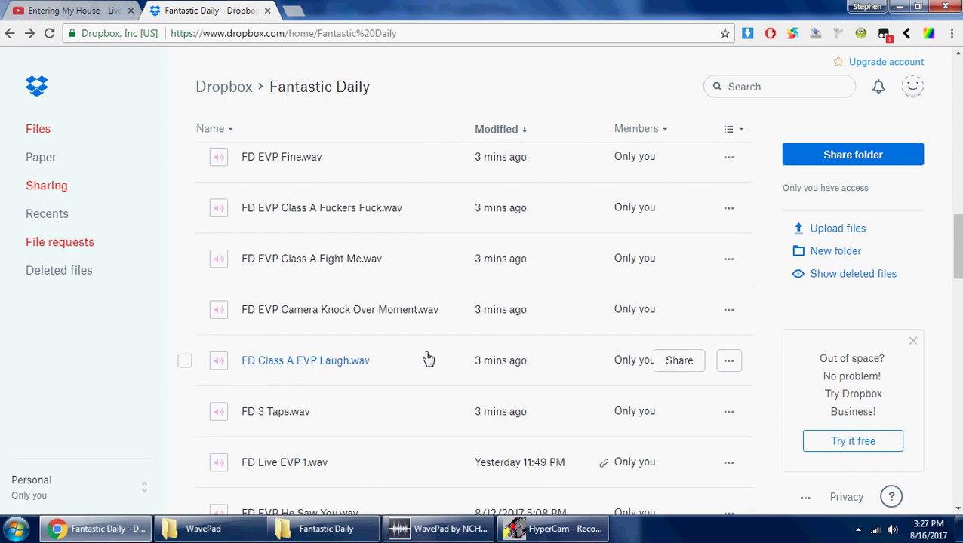
scroll(430, 360, "up", 10)
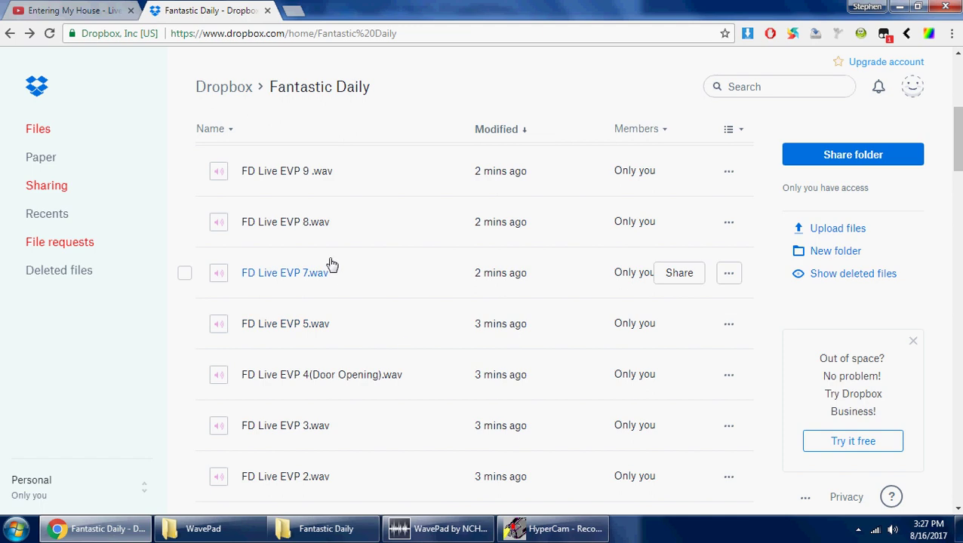
scroll(354, 302, "up", 5)
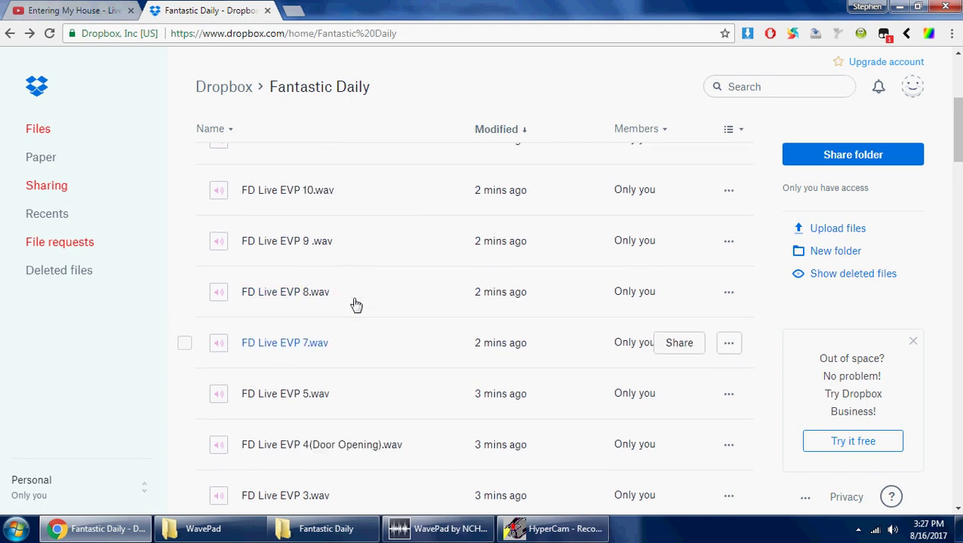
scroll(369, 299, "up", 1)
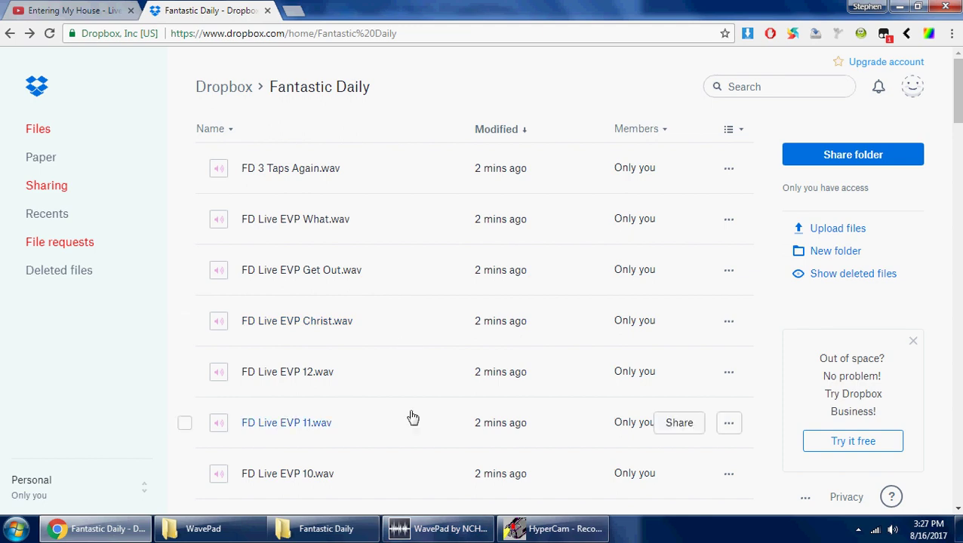
Return to WavePad, play the selected section of the FD Live EVP 3 clip and clear the selection
left_click(438, 529)
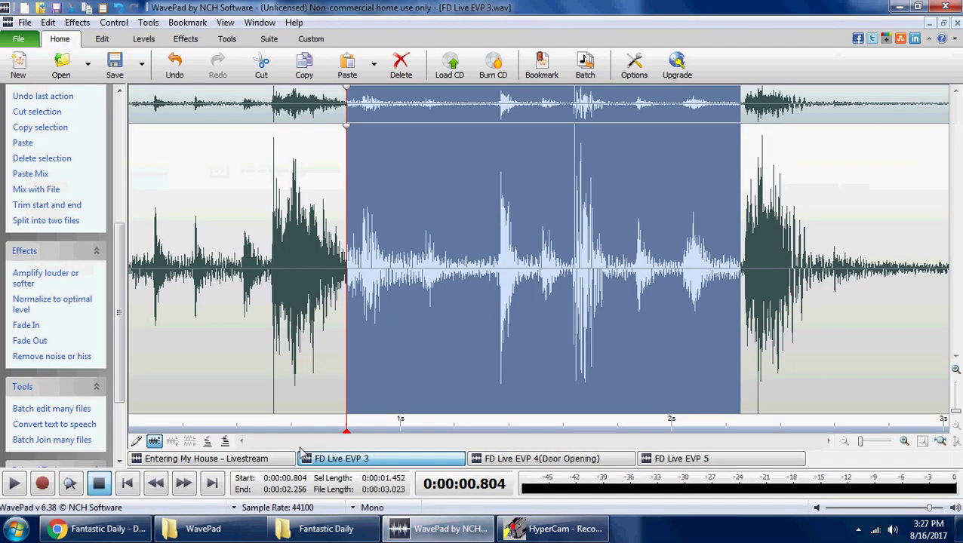
left_click(13, 484)
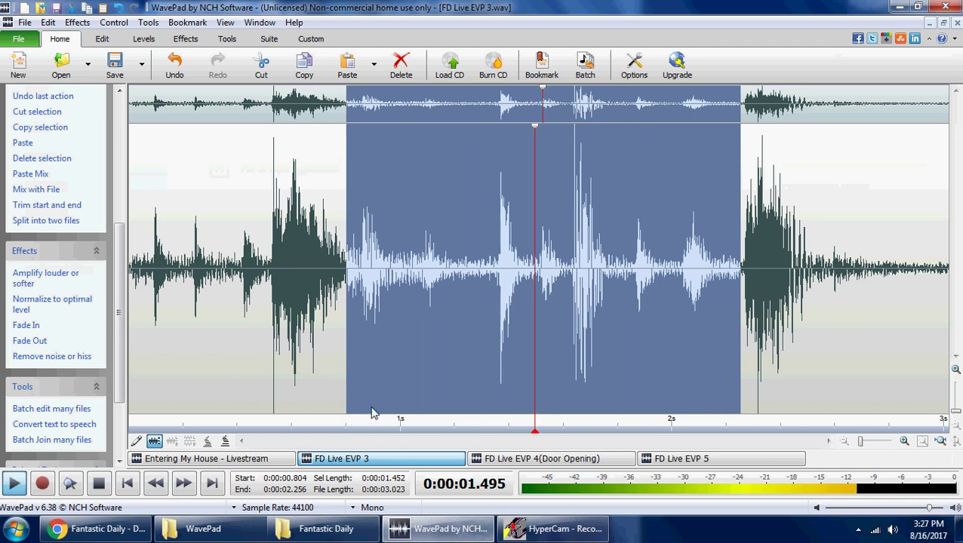
left_click(257, 370)
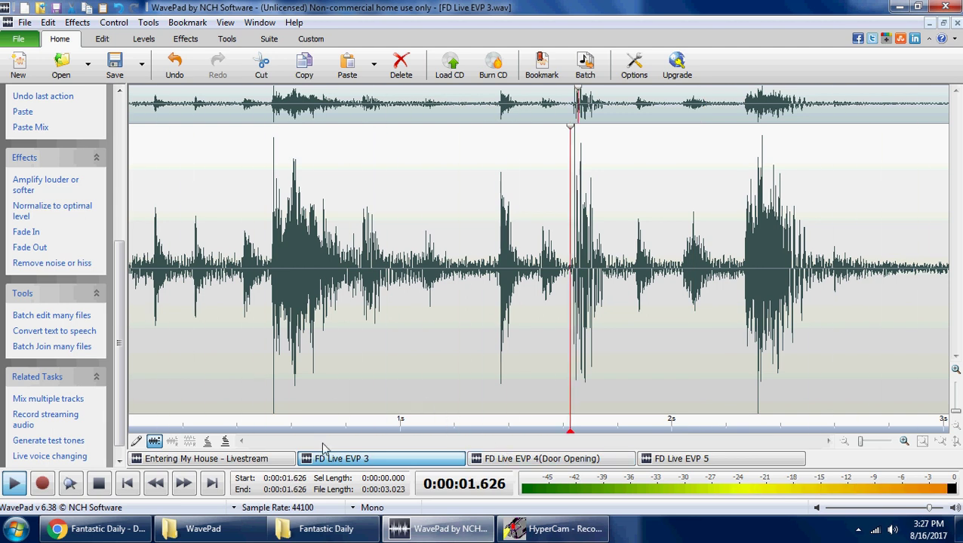
Play the FD Live EVP 4(Door Opening) clip and stop playback
left_click(528, 458)
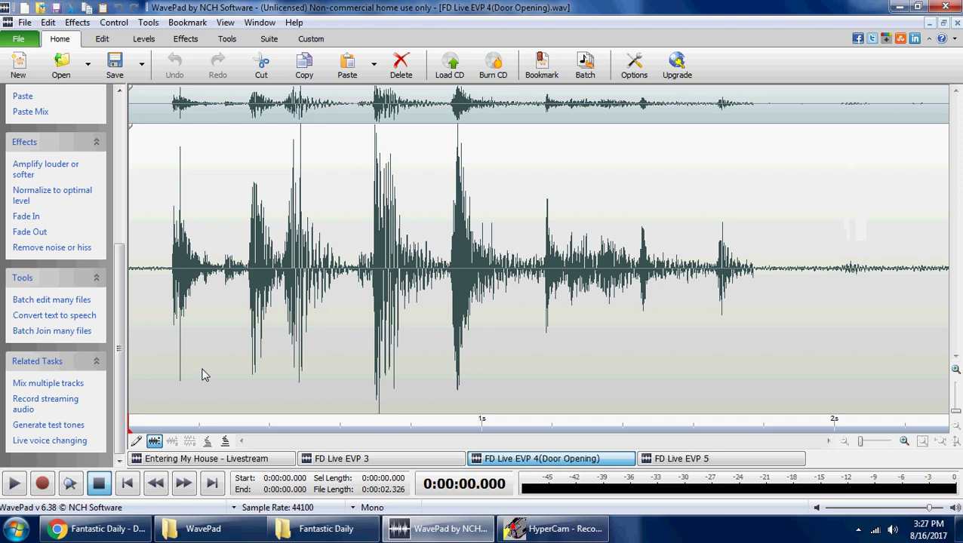
left_click(22, 490)
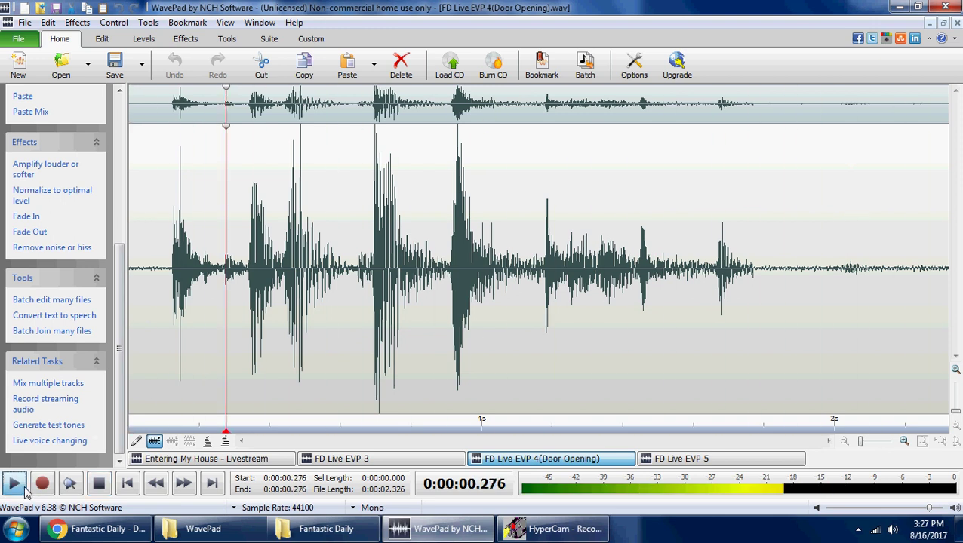
left_click(98, 483)
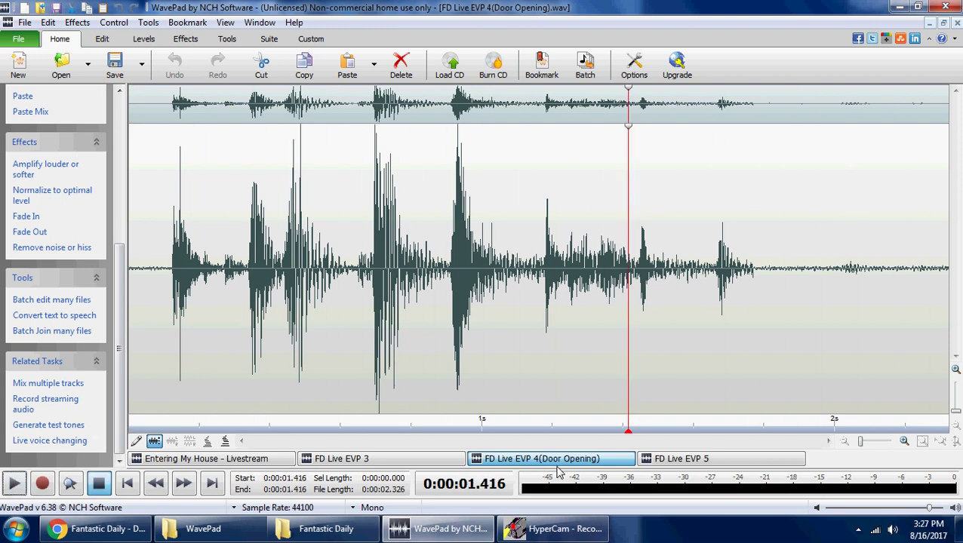
Replay the FD Live EVP 4(Door Opening) clip from the start, and select and play its section from 0.999 s to 2.326 s
left_click(127, 484)
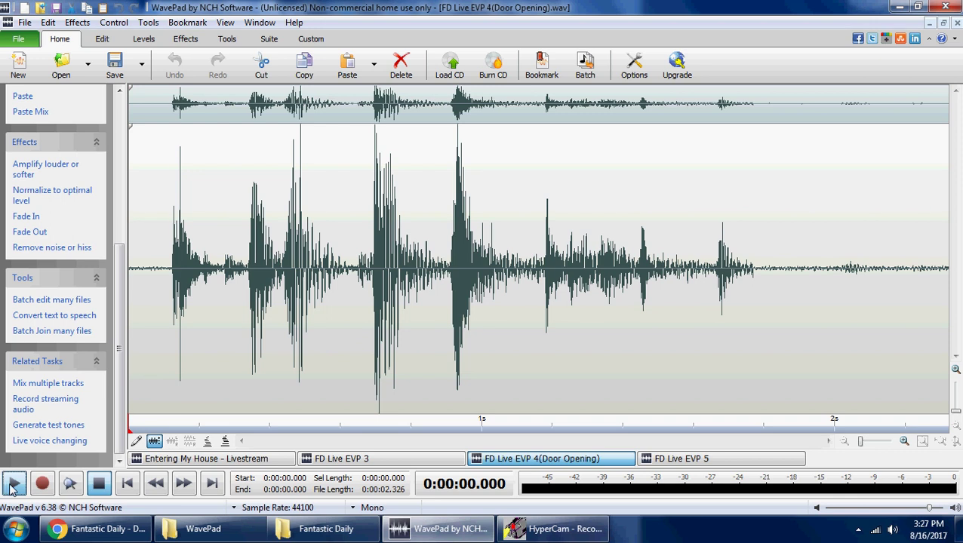
left_click(13, 487)
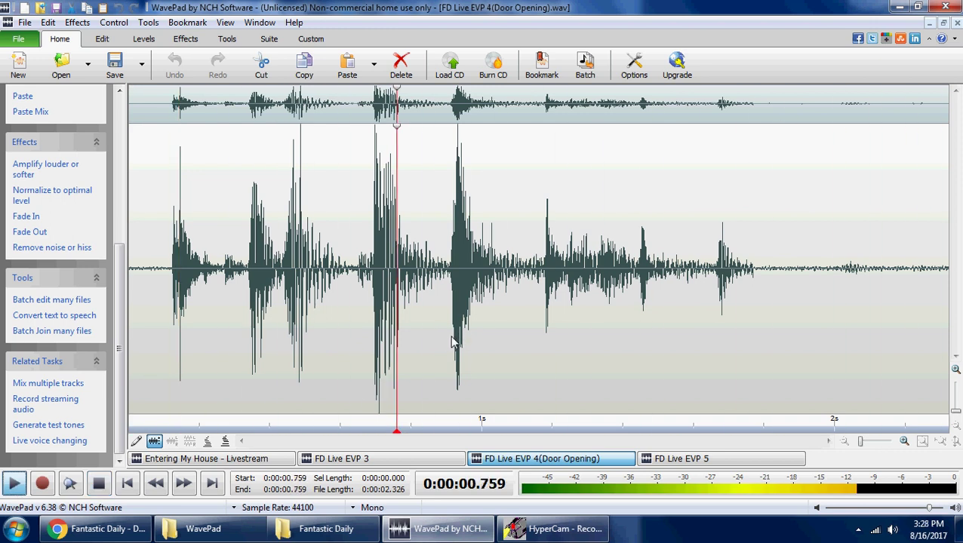
left_click(482, 318)
left_click_drag(484, 320, 944, 423)
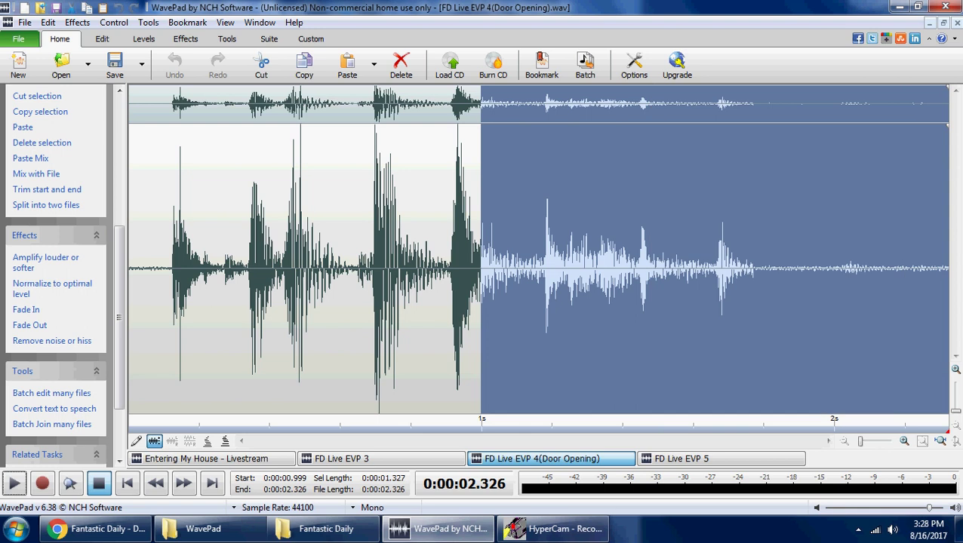
key("space")
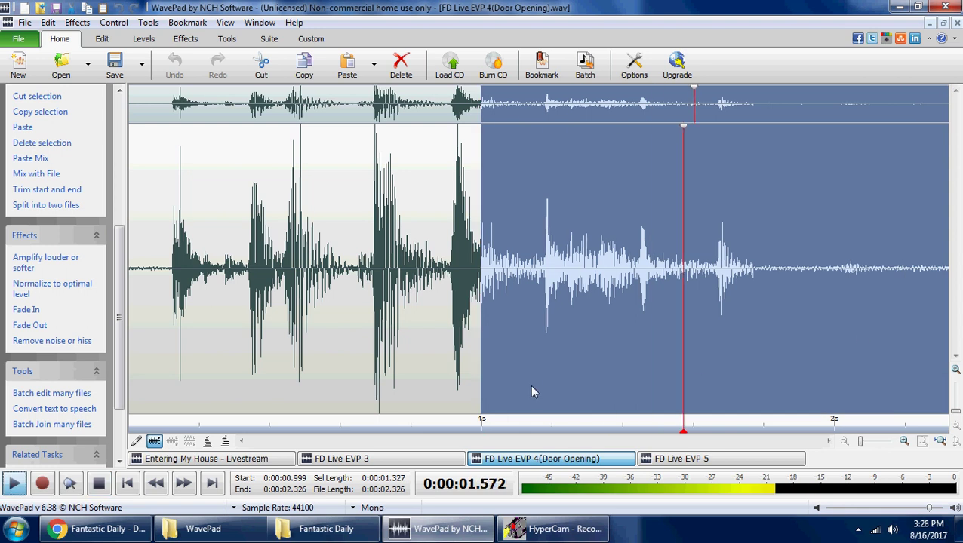
left_click(16, 485)
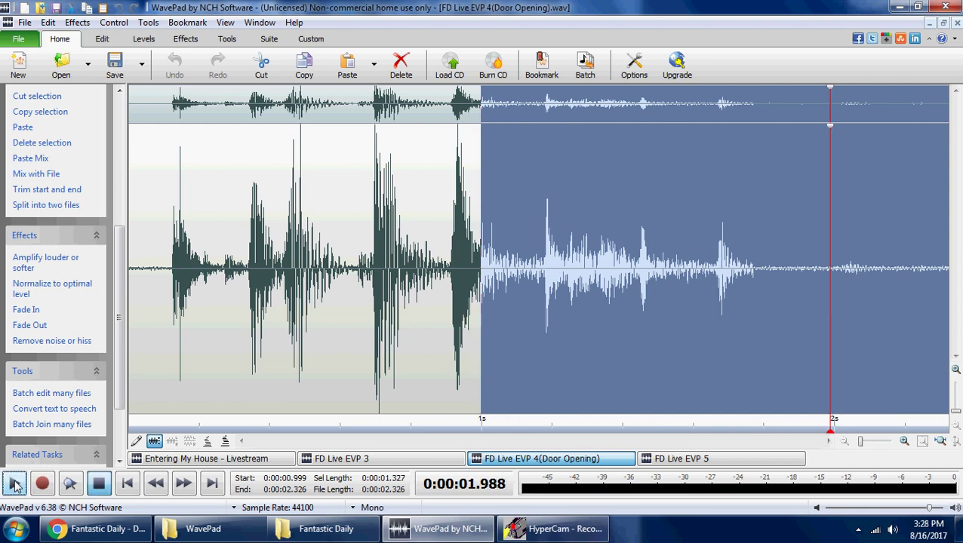
Play the FD Live EVP 5 clip and amplify the whole clip with a gain of 400%
left_click(672, 458)
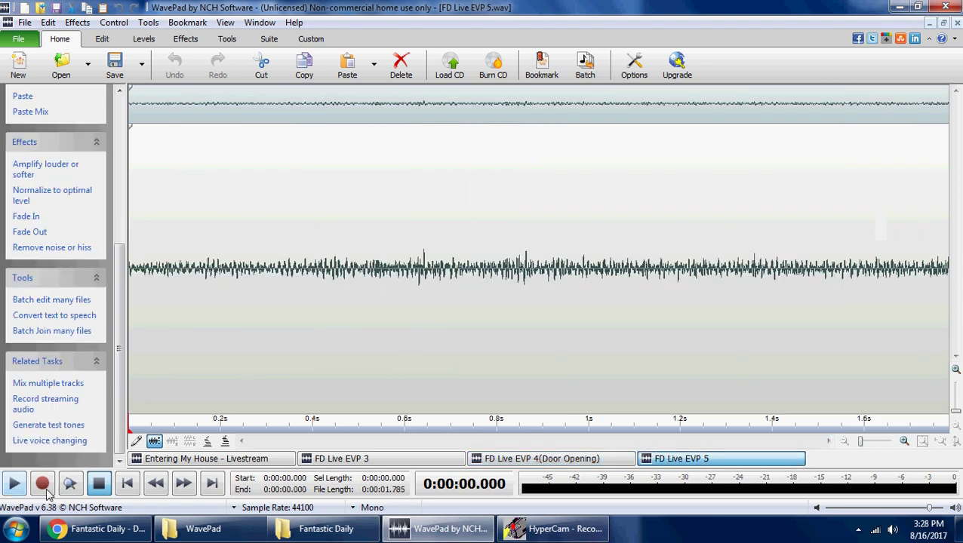
left_click(14, 489)
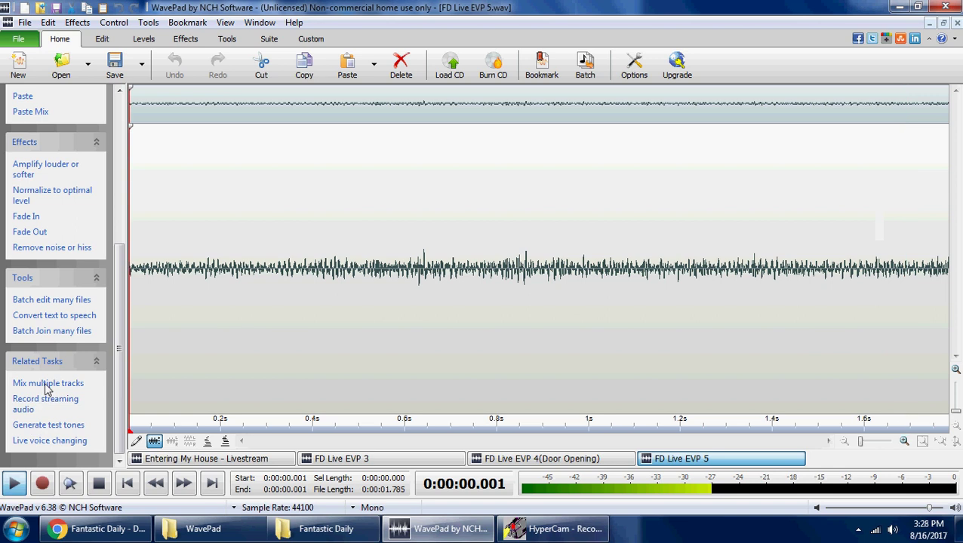
left_click(45, 165)
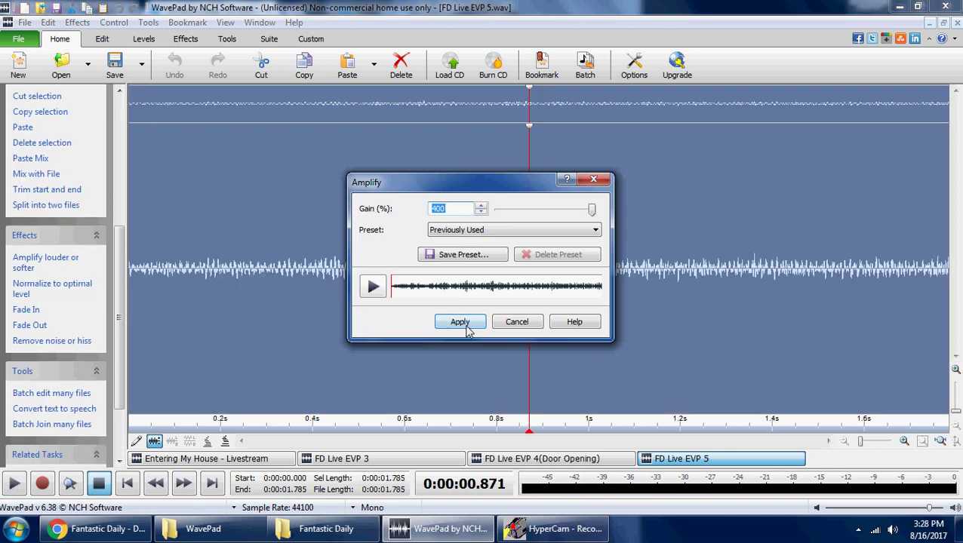
left_click(460, 323)
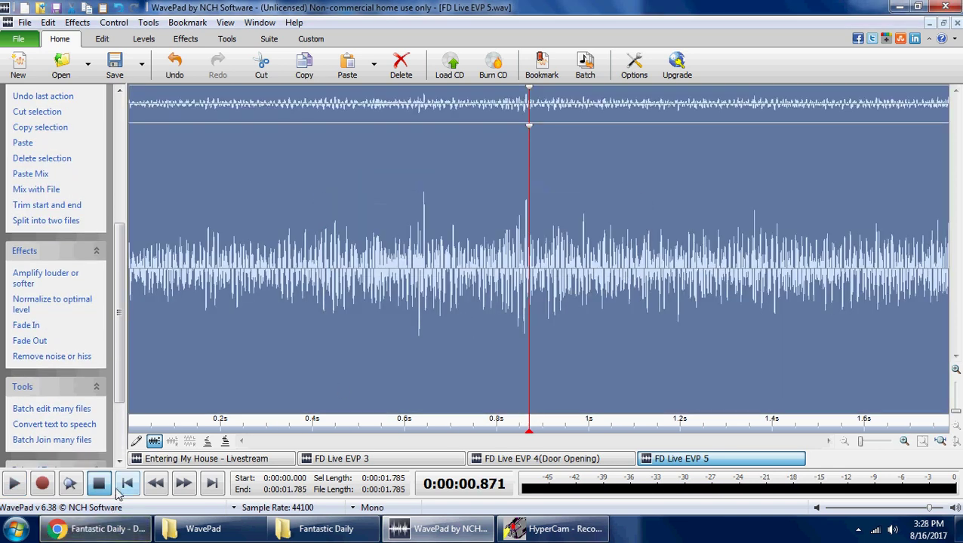
Play the amplified FD Live EVP 5 clip from the start several times and stop playback
left_click(121, 487)
left_click(15, 487)
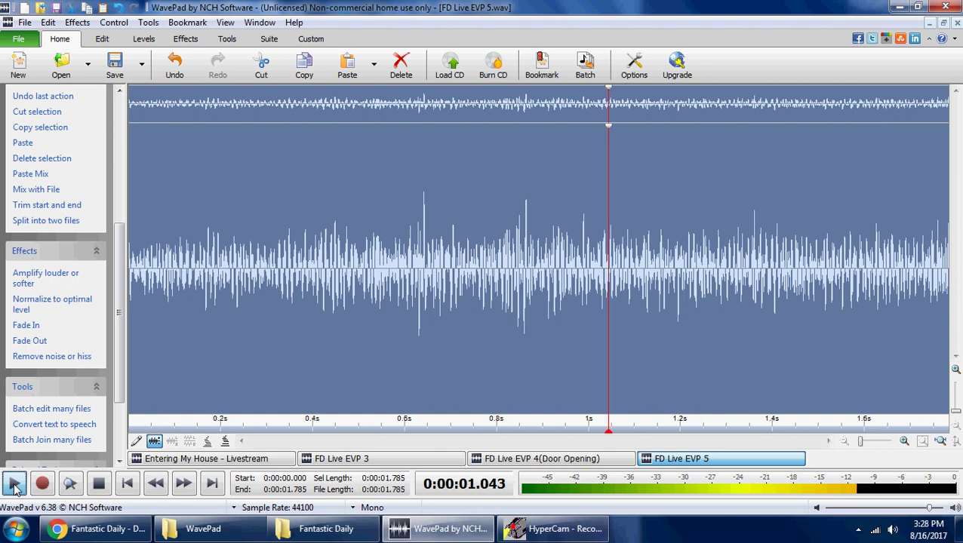
left_click(14, 485)
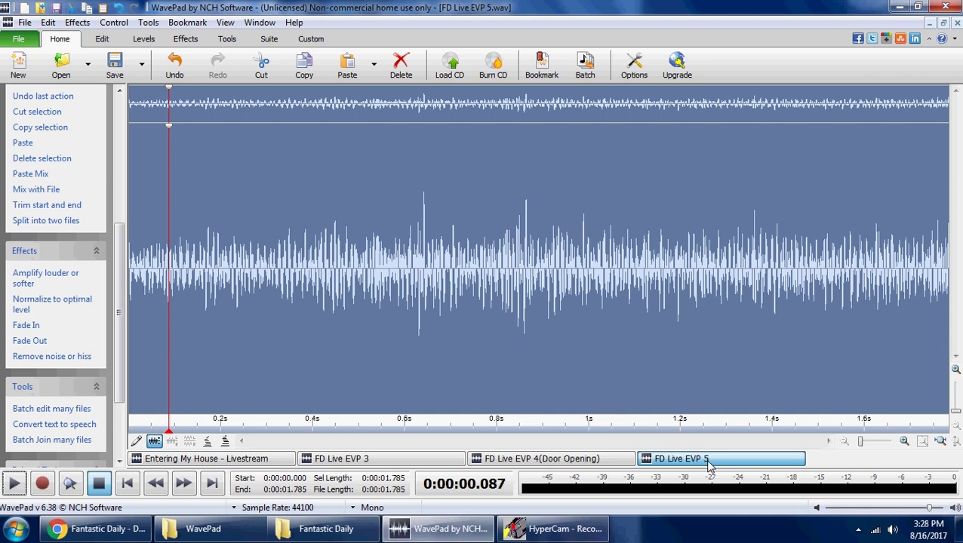
left_click(20, 488)
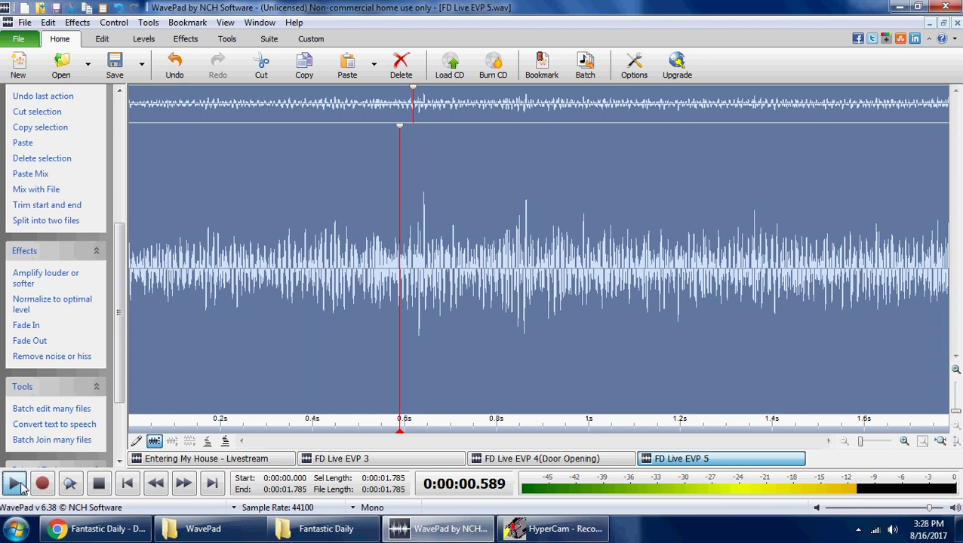
left_click(98, 484)
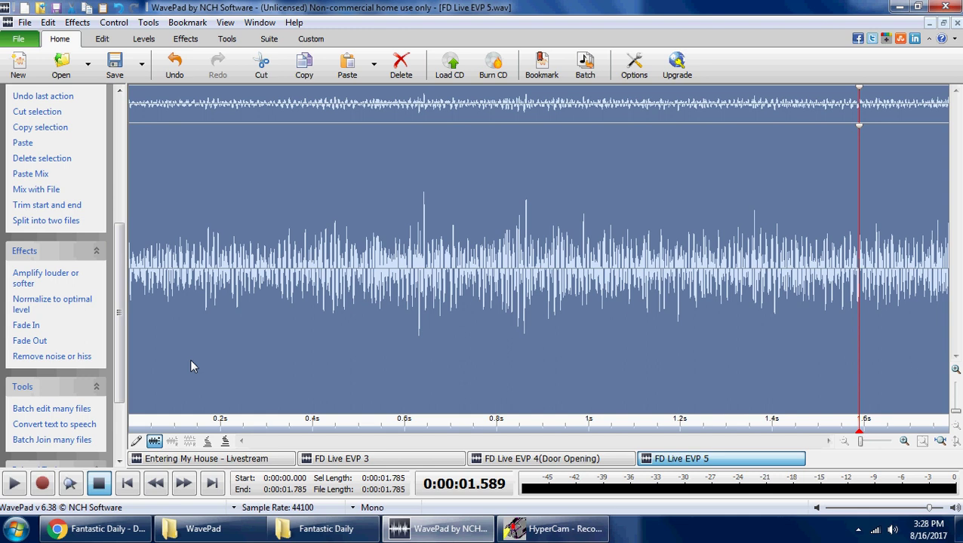
left_click(127, 485)
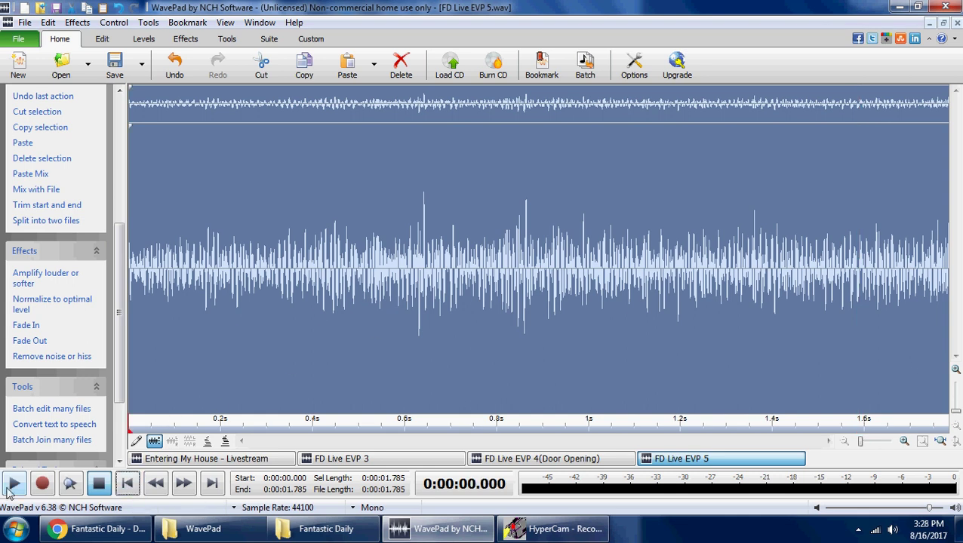
left_click(9, 489)
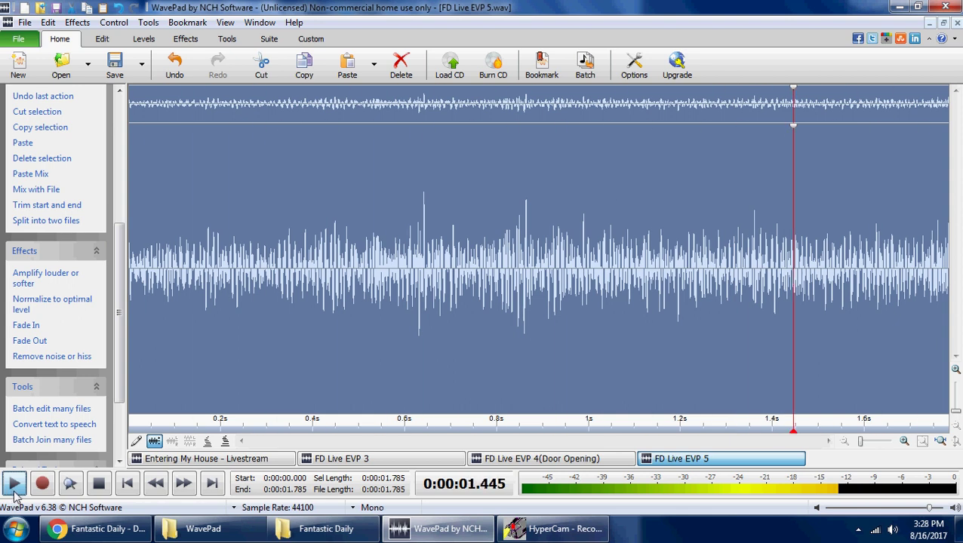
left_click(13, 487)
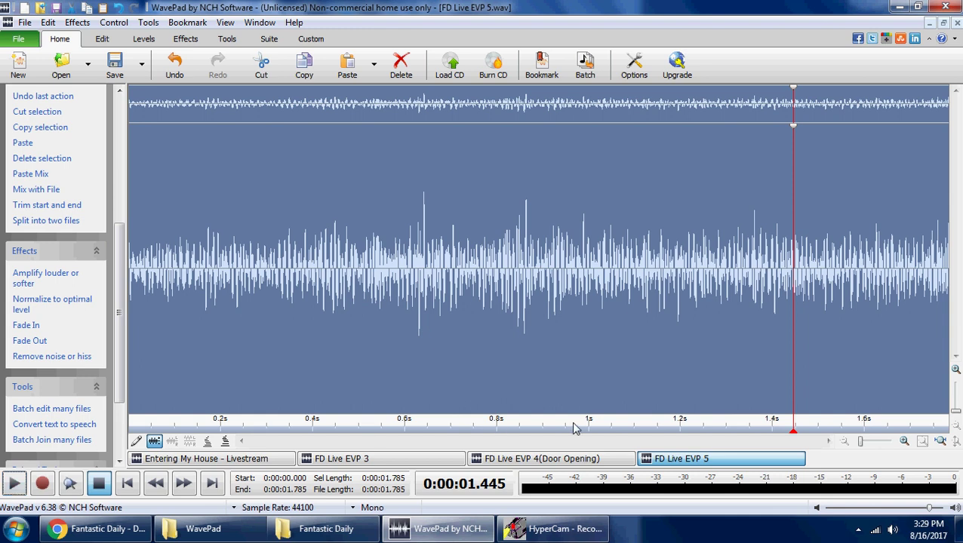
Close the FD Live EVP 5, FD Live EVP 4(Door Opening) and FD Live EVP 3 clips without saving changes
right_click(679, 463)
left_click(695, 470)
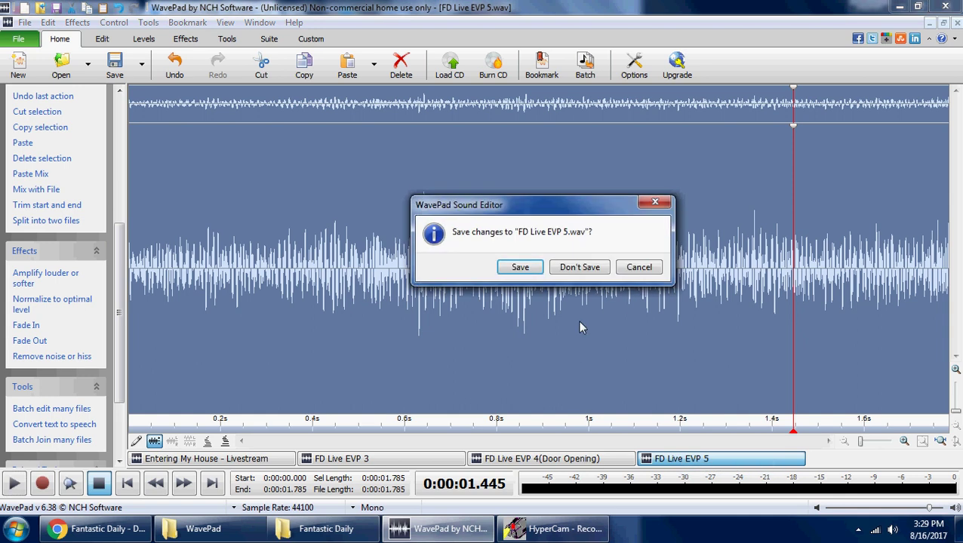
left_click(581, 267)
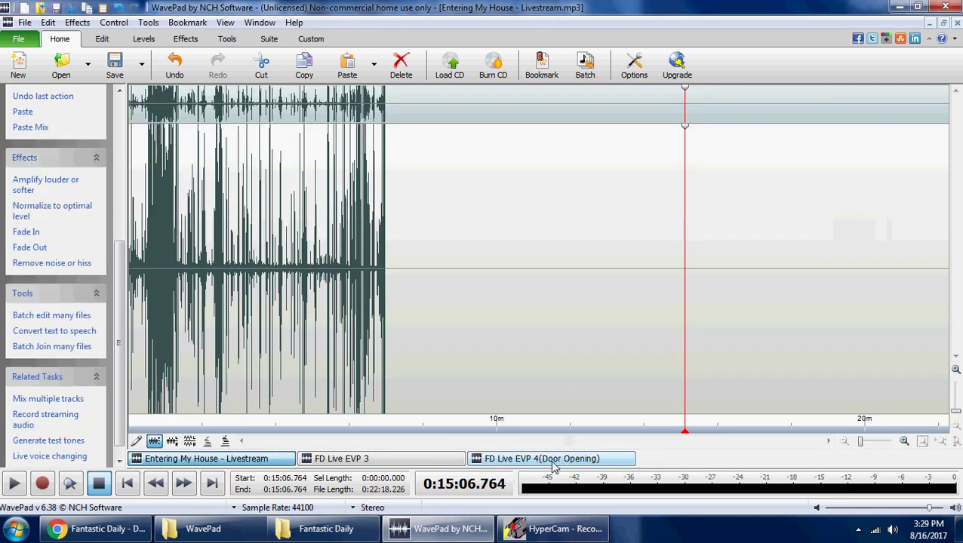
right_click(545, 462)
left_click(557, 468)
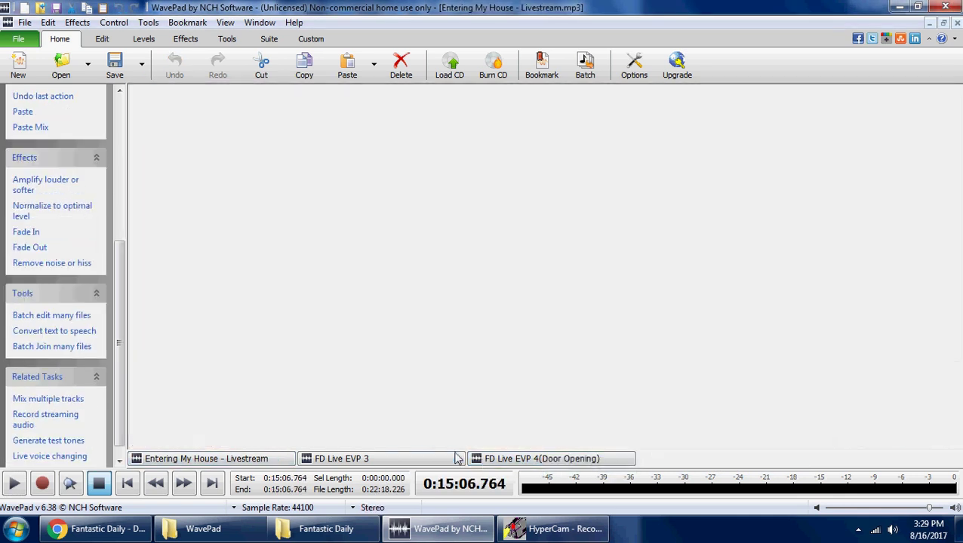
right_click(436, 462)
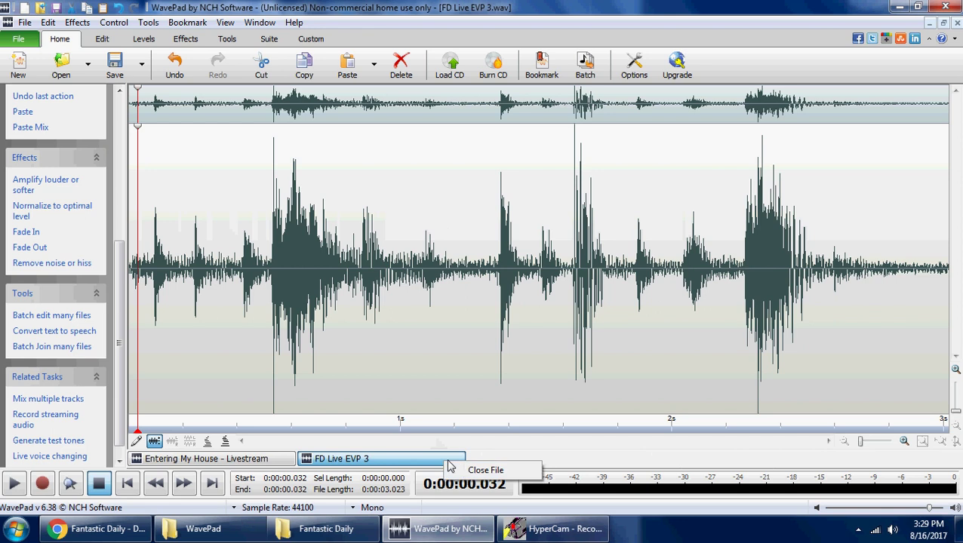
left_click(482, 470)
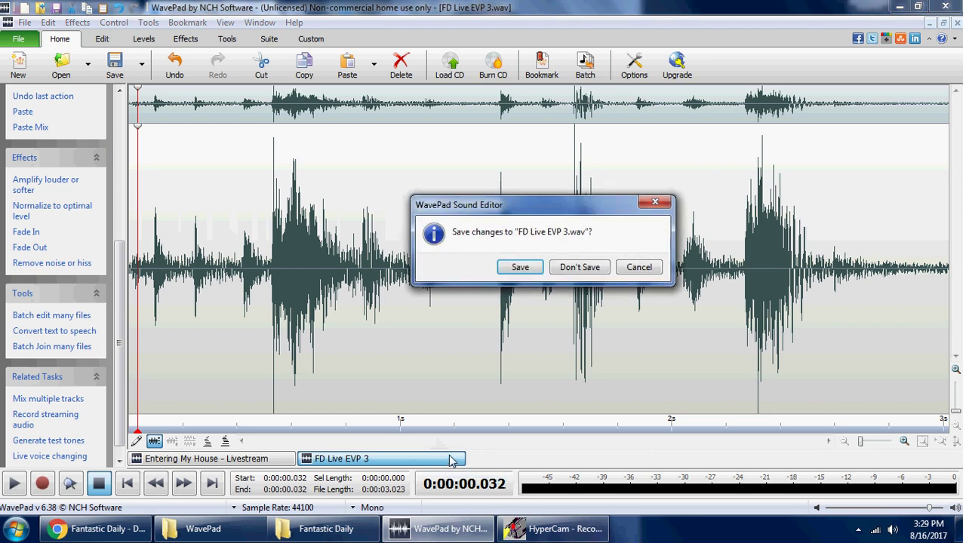
left_click(569, 270)
Open FD Live EVP 8, 9, 10, 11 and 12 from the Fantastic Daily downloads folder with wavepad.exe
left_click(317, 529)
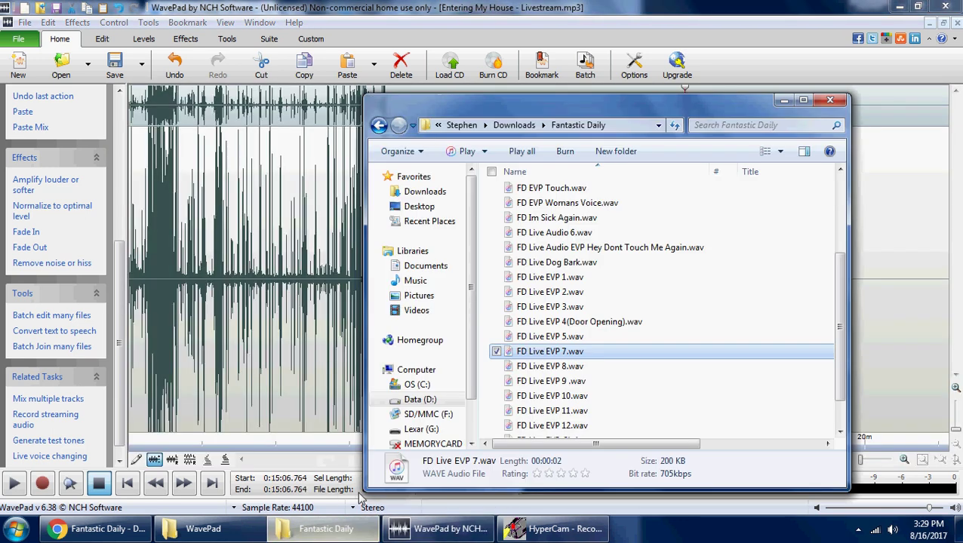
left_click(572, 368)
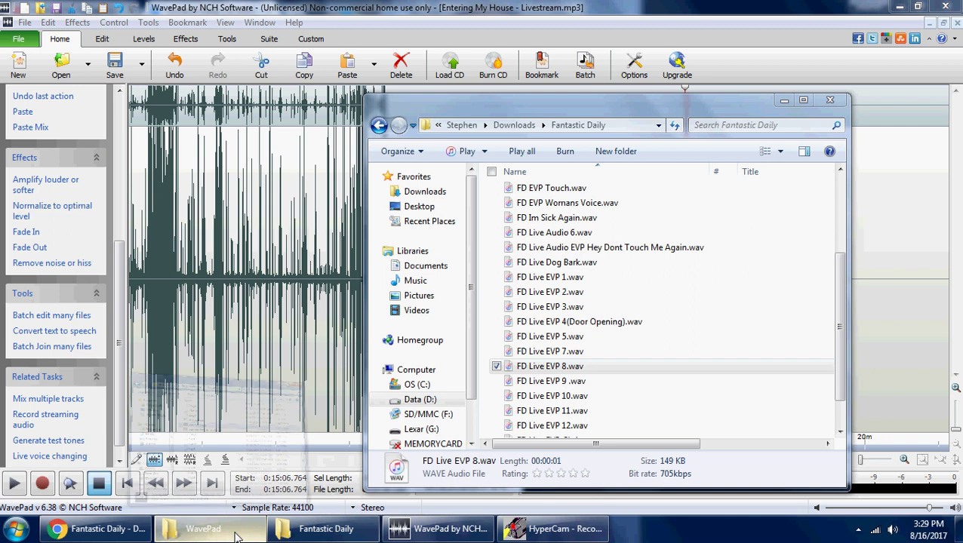
left_click(198, 529)
left_click_drag(550, 366, 263, 237)
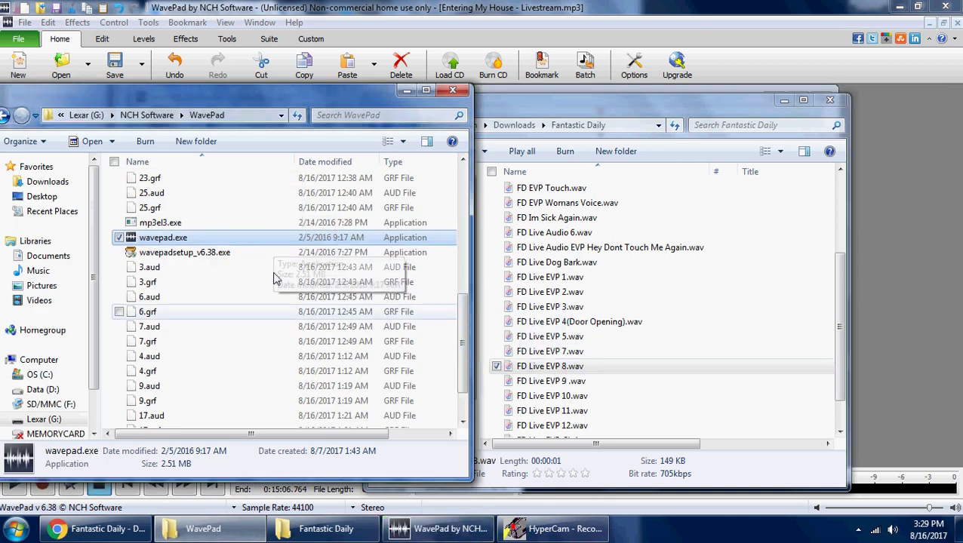
left_click(568, 381)
left_click_drag(570, 383, 263, 238)
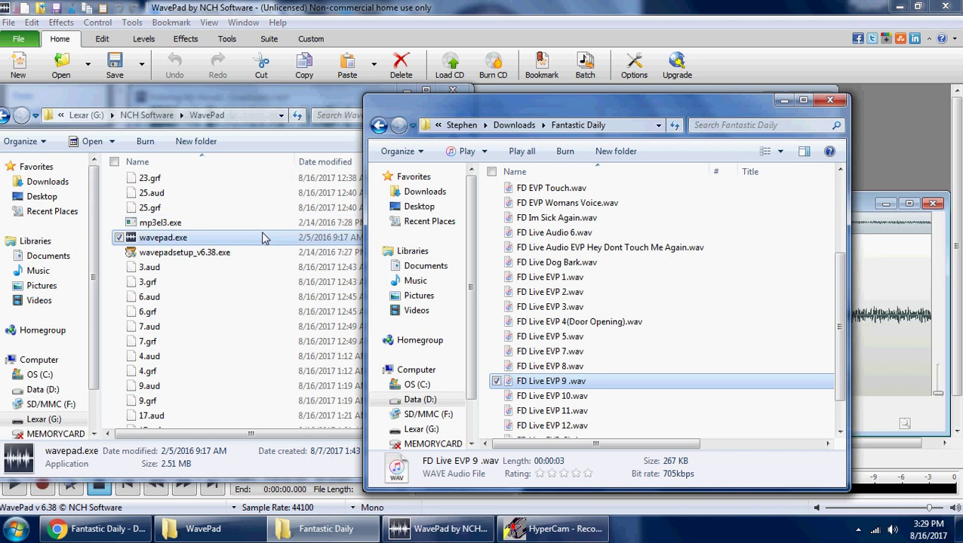
left_click(544, 398)
left_click_drag(543, 402, 242, 237)
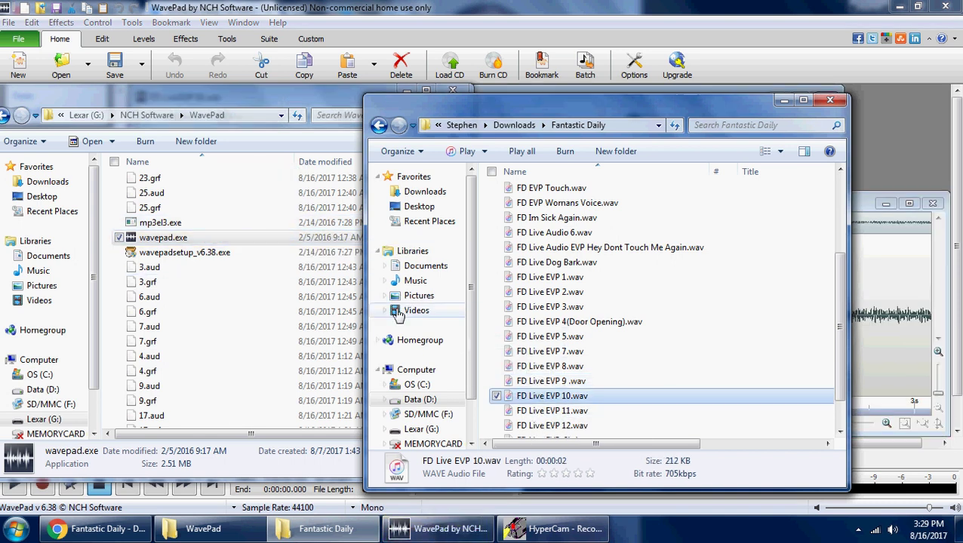
left_click(552, 411)
left_click_drag(552, 417, 250, 239)
scroll(580, 386, "down", 1)
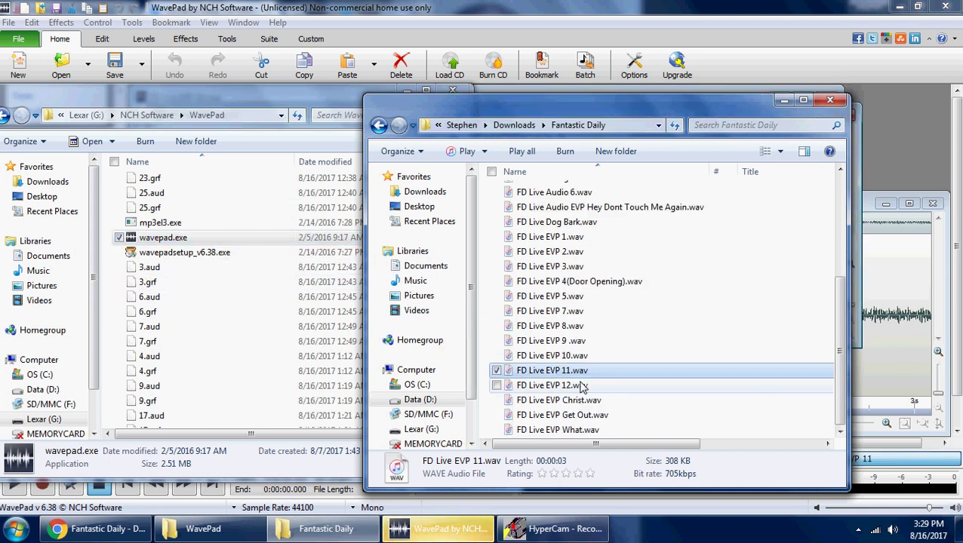
left_click_drag(579, 387, 269, 240)
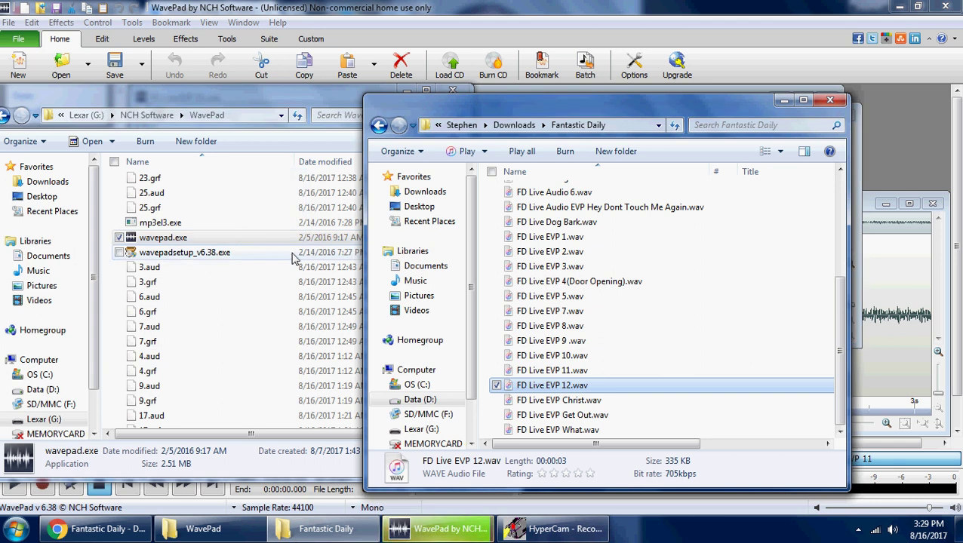
Return to WavePad, maximize the FD Live EVP 12 clip and play it from the start several times
left_click(444, 532)
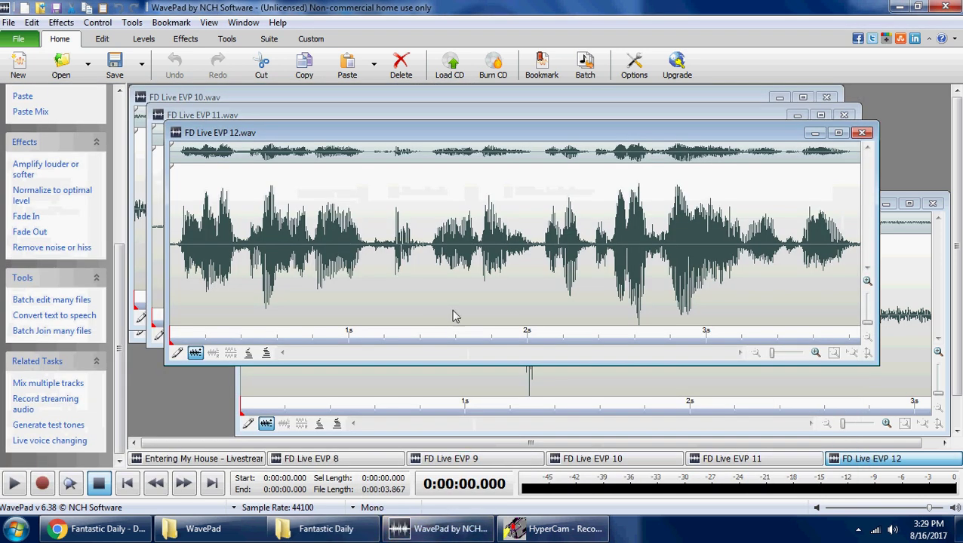
left_click(837, 134)
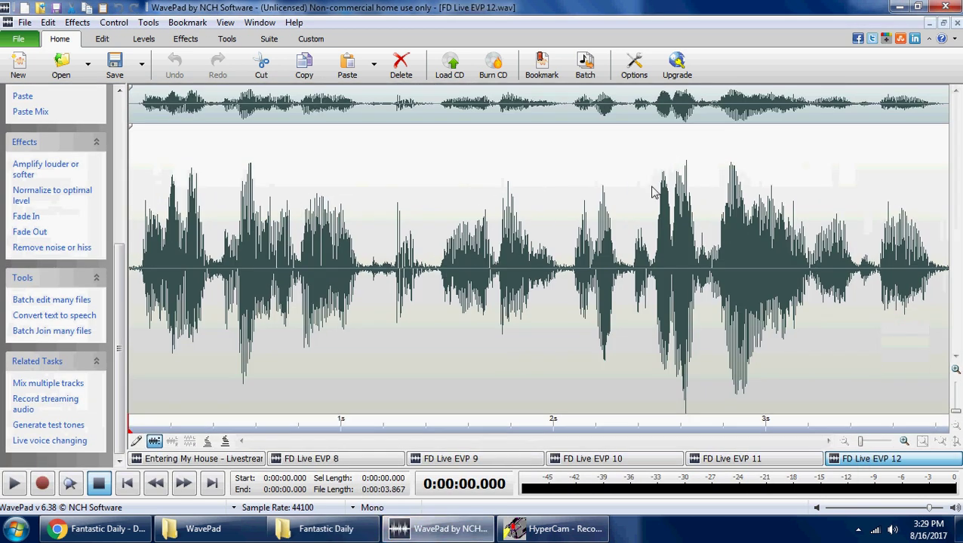
left_click(11, 485)
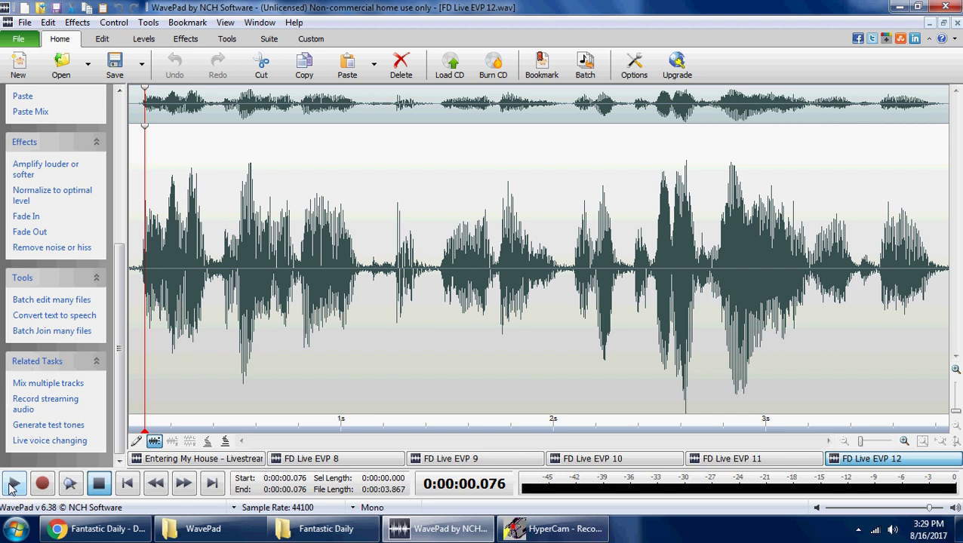
left_click(121, 486)
left_click(14, 485)
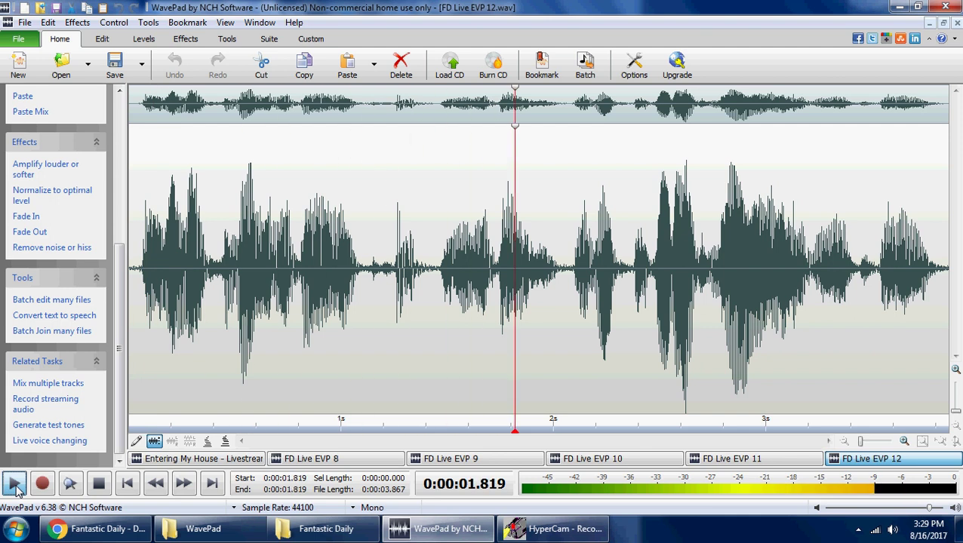
left_click(15, 488)
left_click(15, 488)
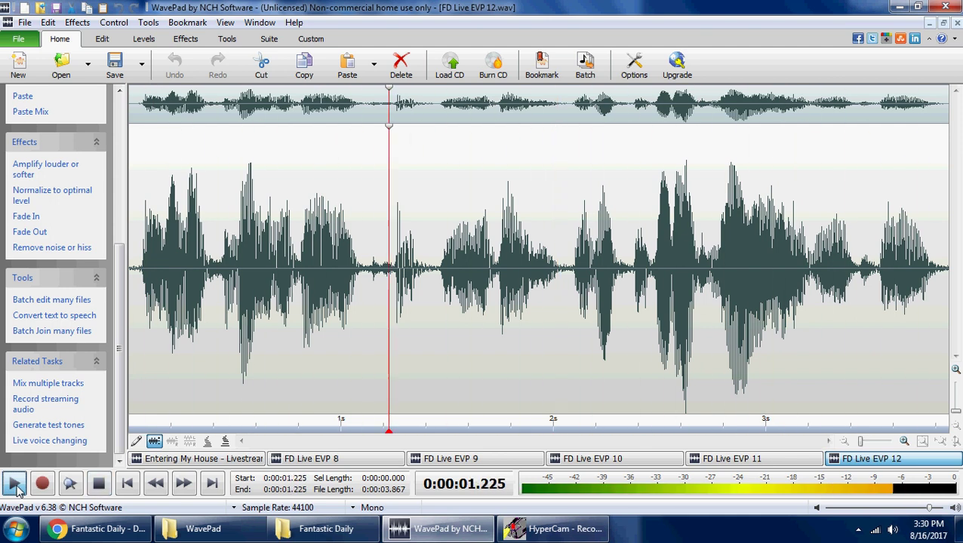
Select the FD Live EVP 12 waveform from 1.410 s to 2.092 s, play that section and clear the selection
left_click_drag(427, 303, 573, 300)
left_click(13, 488)
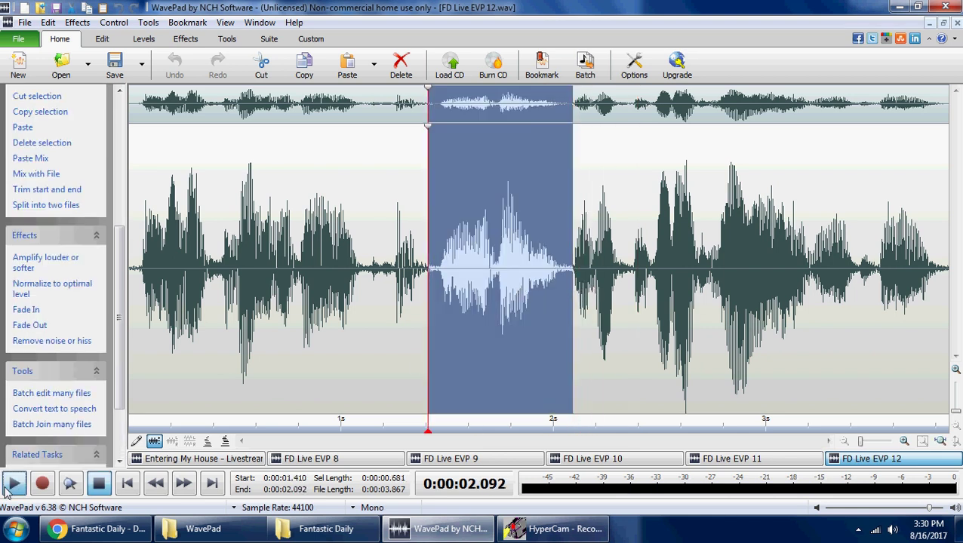
left_click(433, 315)
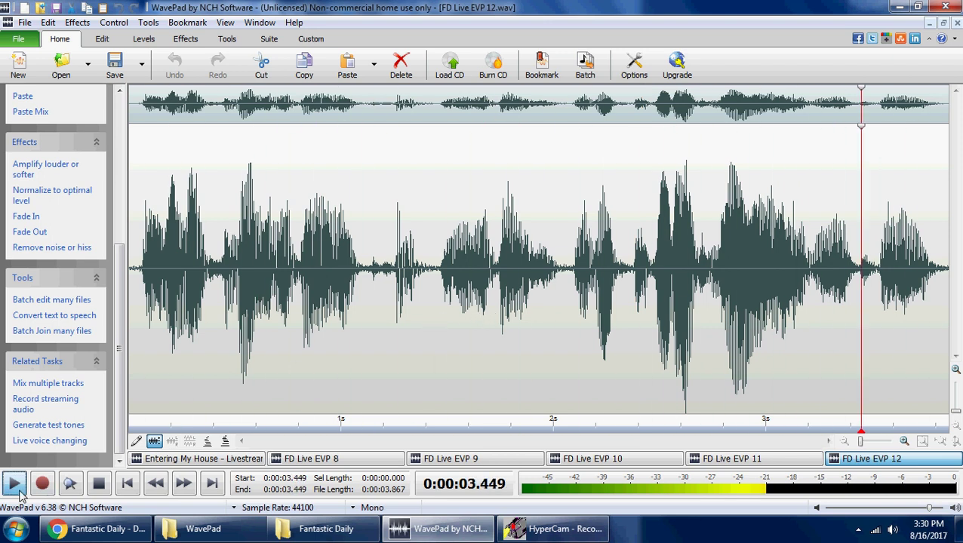
Replay the FD Live EVP 12 clip from the start several times
key("space")
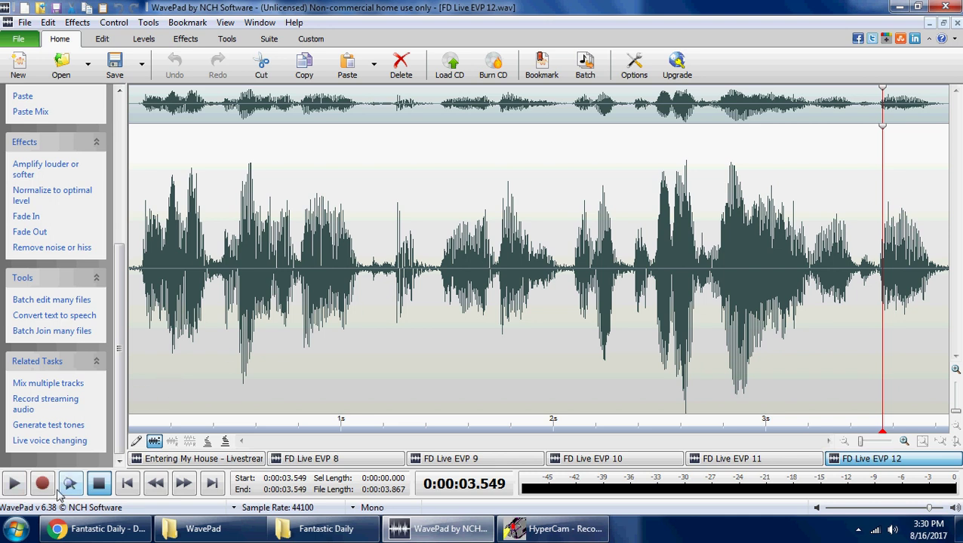
left_click(127, 485)
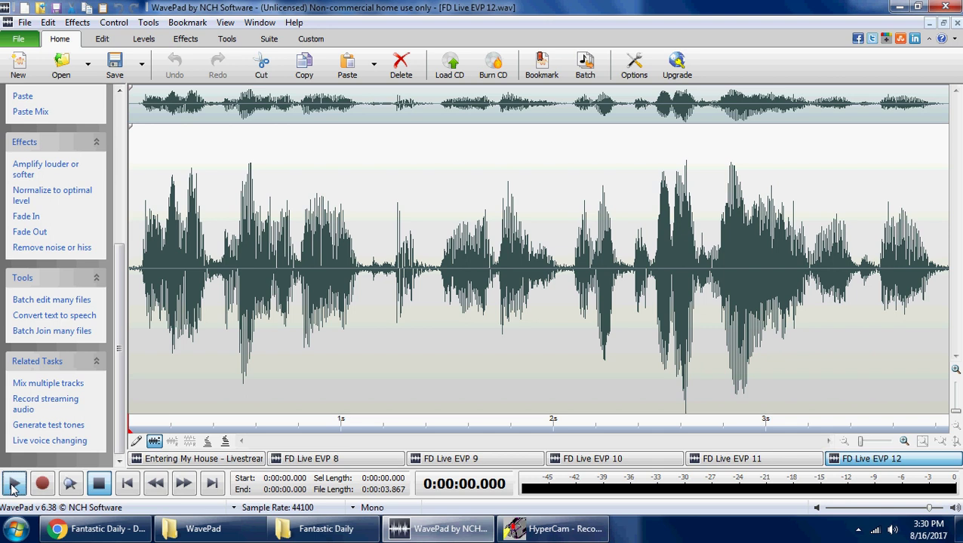
left_click(14, 485)
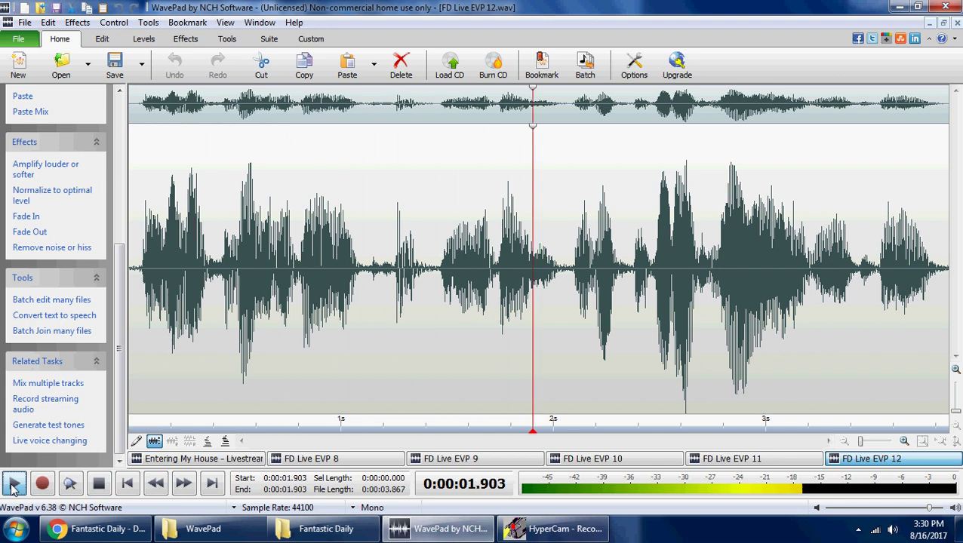
left_click(489, 427)
left_click(489, 427)
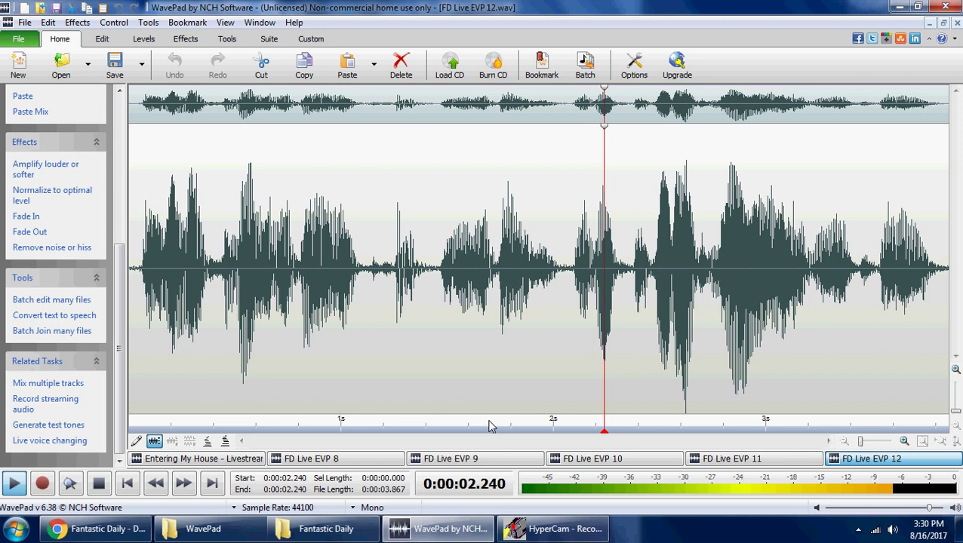
left_click(488, 426)
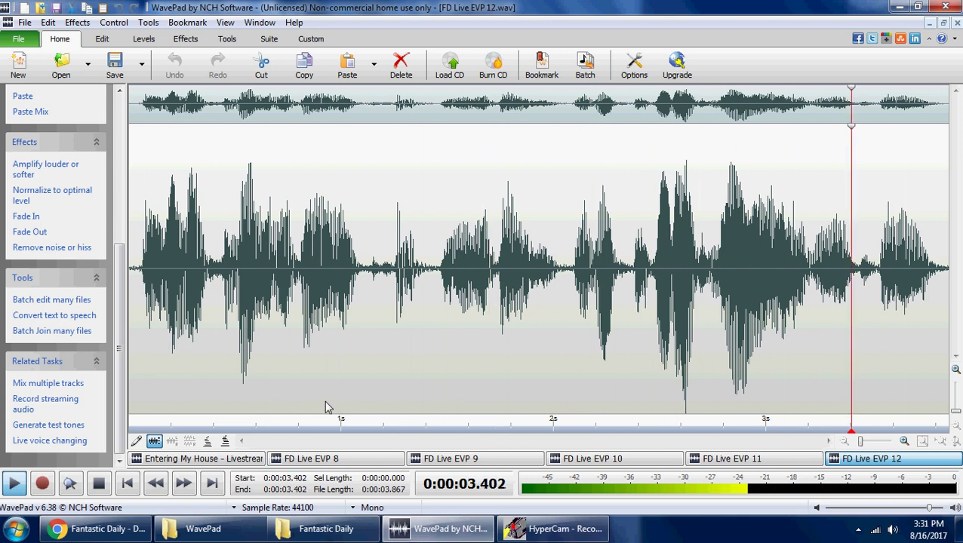
left_click(13, 486)
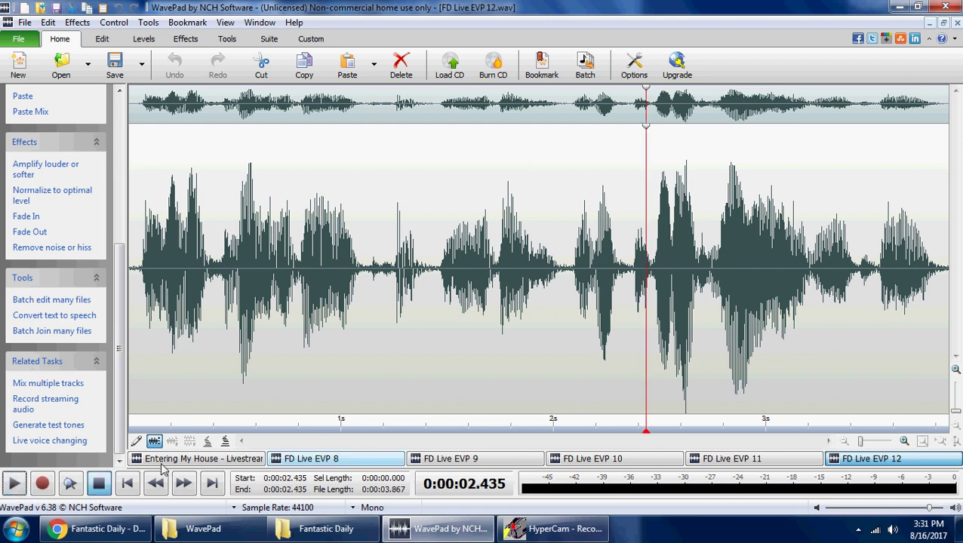
Point out the successive sound bursts of FD Live EVP 12 by placing the cursor along the waveform up to 3.641 s
left_click(495, 428)
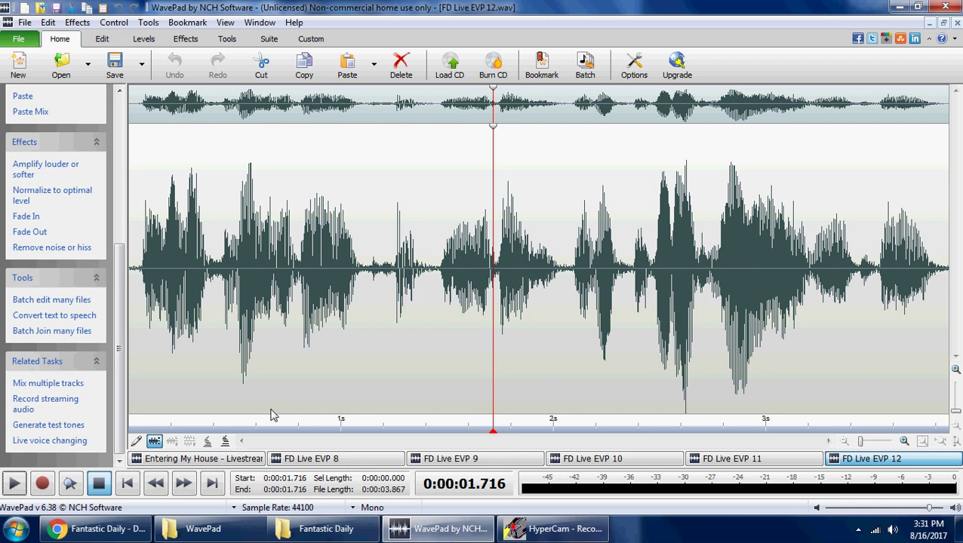
left_click(178, 316)
left_click(305, 302)
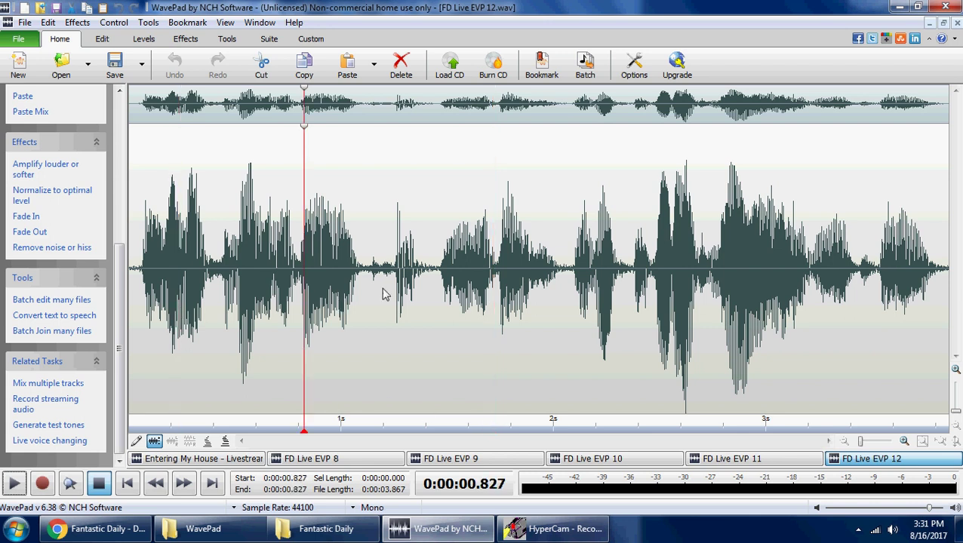
left_click(407, 283)
left_click(463, 273)
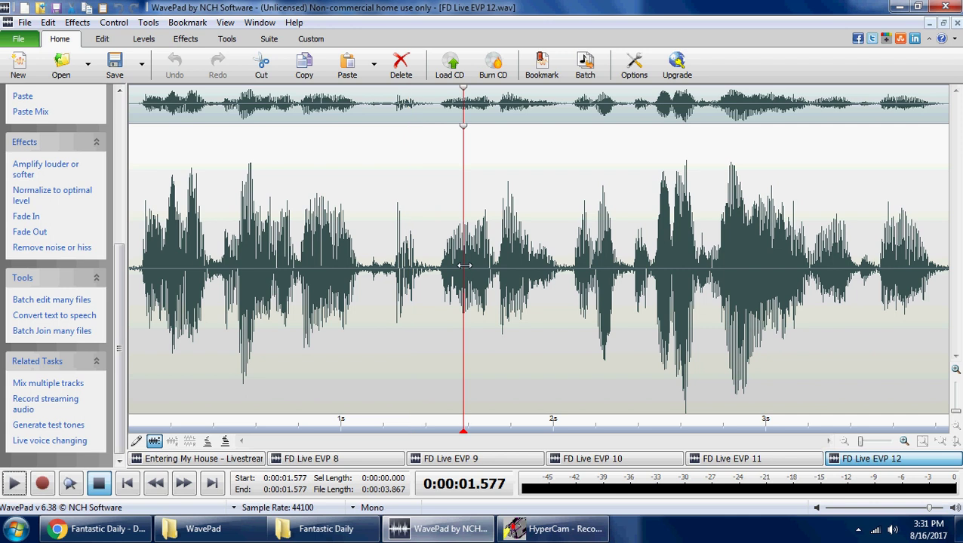
left_click(592, 276)
left_click(642, 278)
left_click(711, 275)
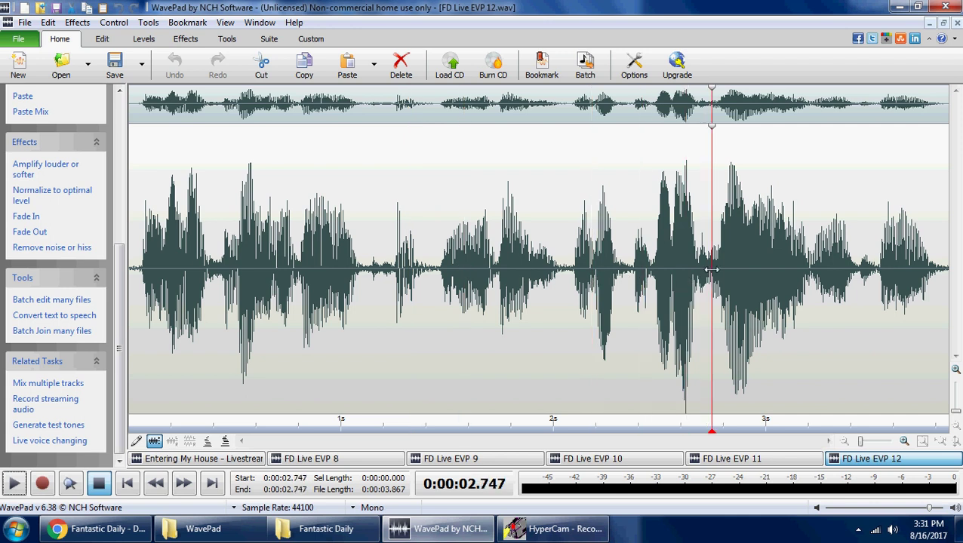
left_click(764, 273)
left_click(825, 272)
left_click(869, 272)
left_click(901, 272)
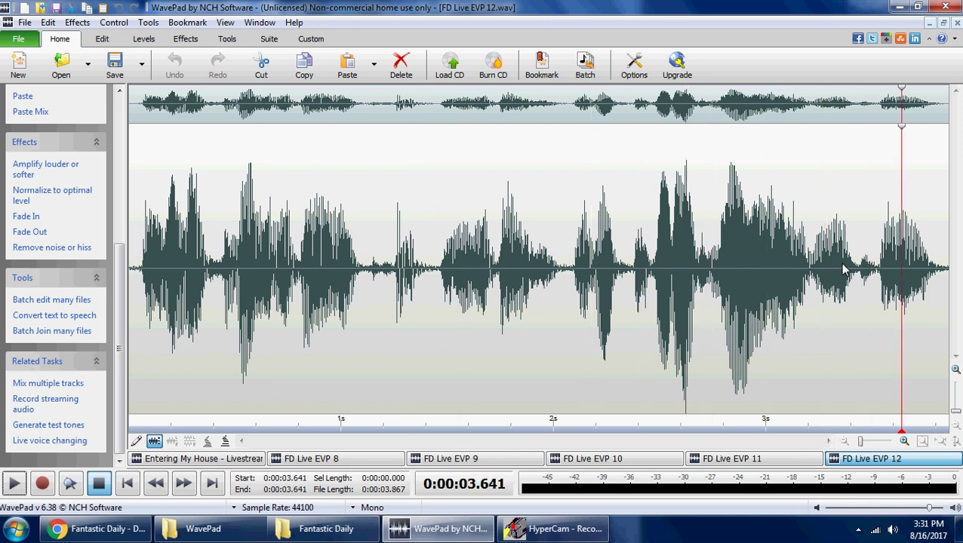
Close the FD Live EVP 12 clip, switch to FD Live EVP 8 and play it from the start repeatedly
right_click(876, 465)
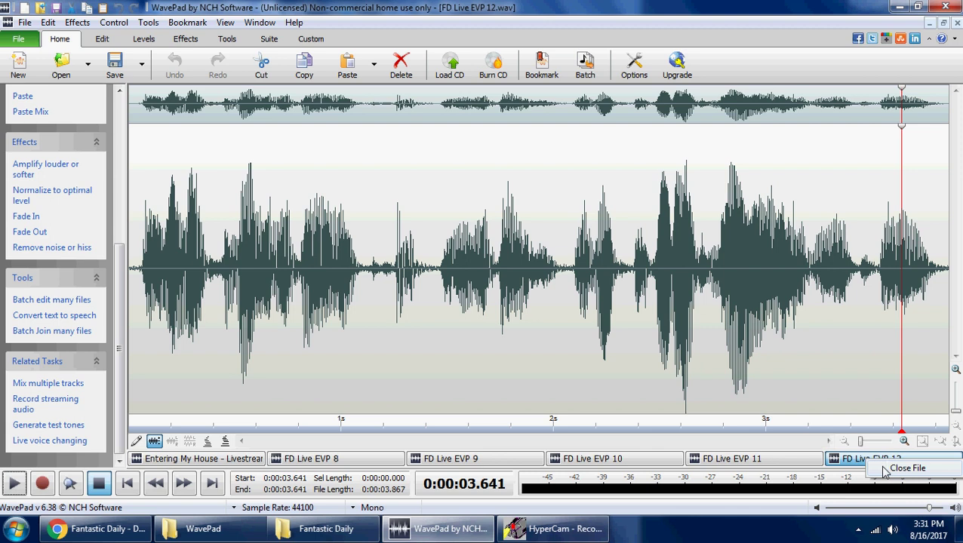
left_click(902, 469)
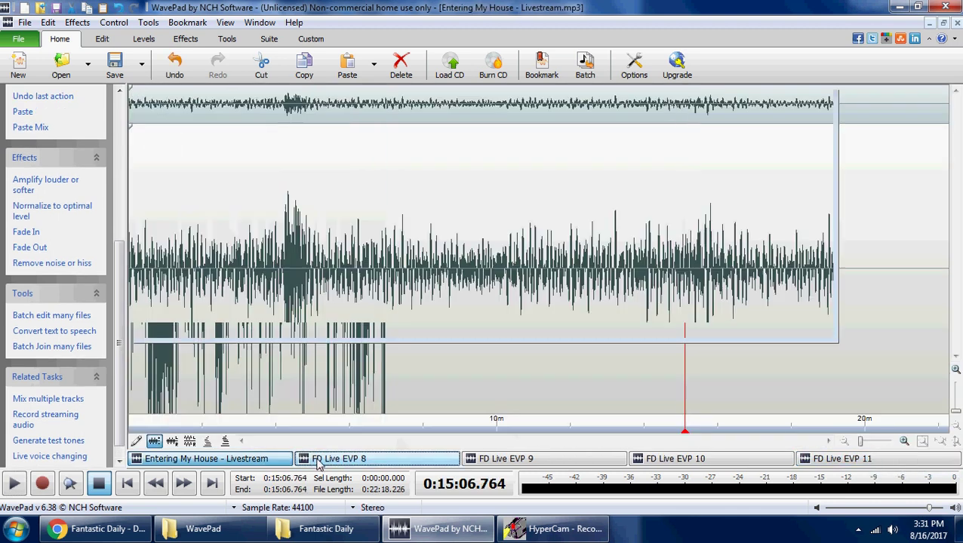
left_click(318, 462)
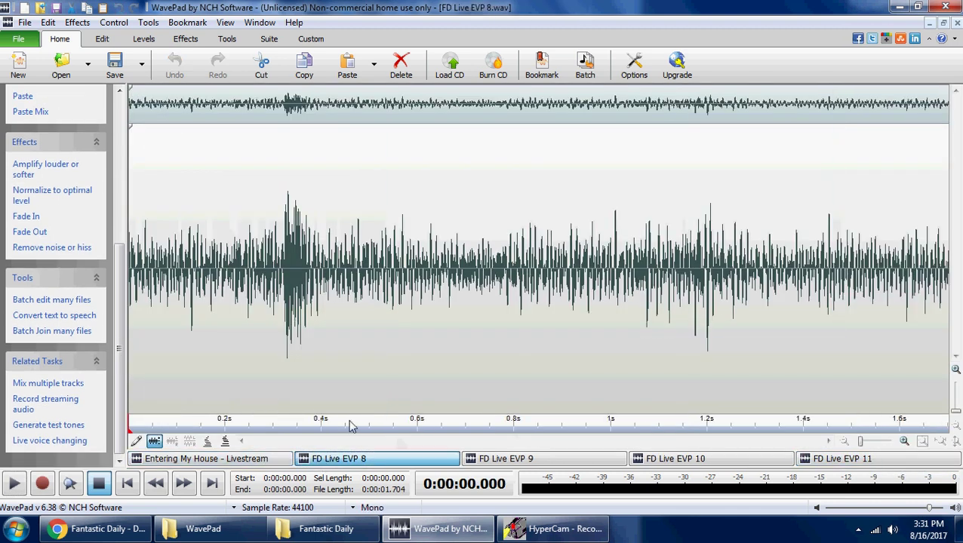
left_click(14, 485)
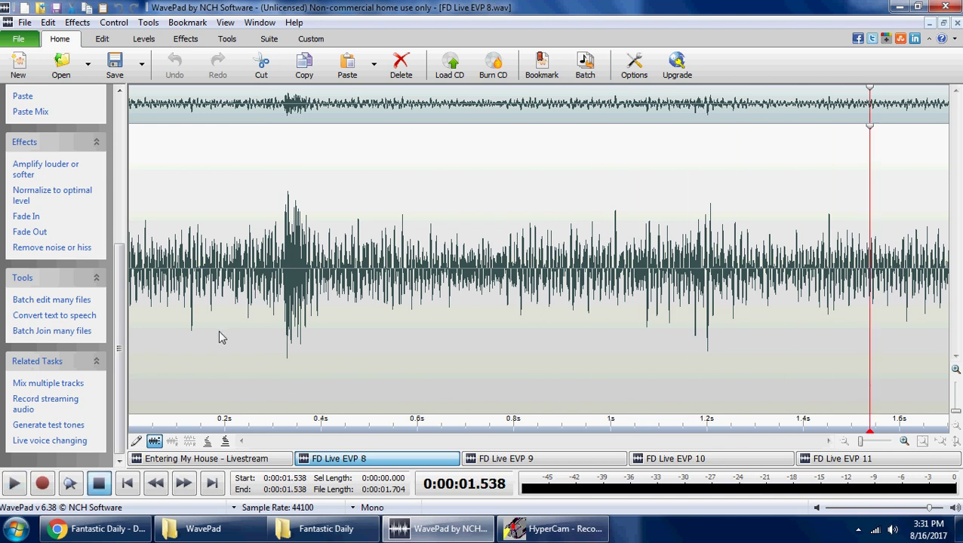
left_click(128, 483)
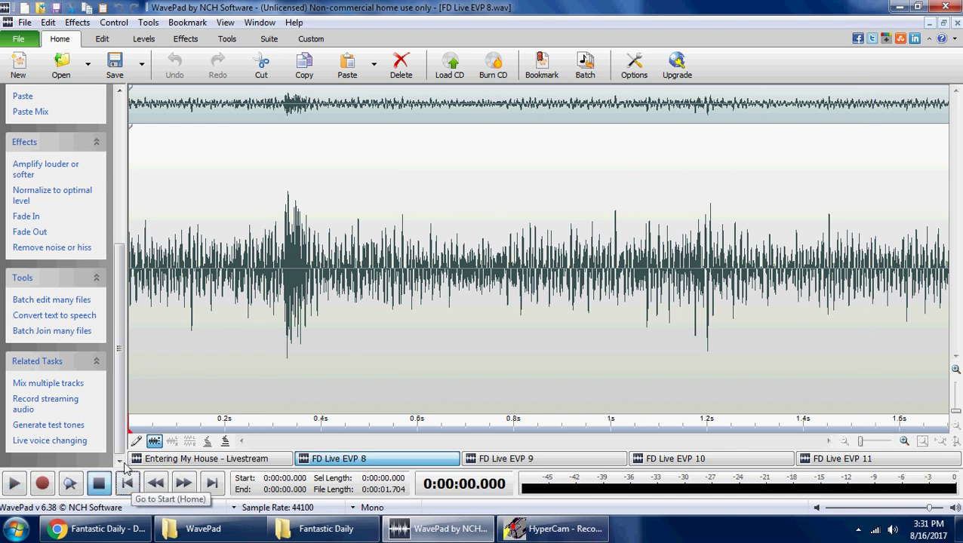
left_click(13, 485)
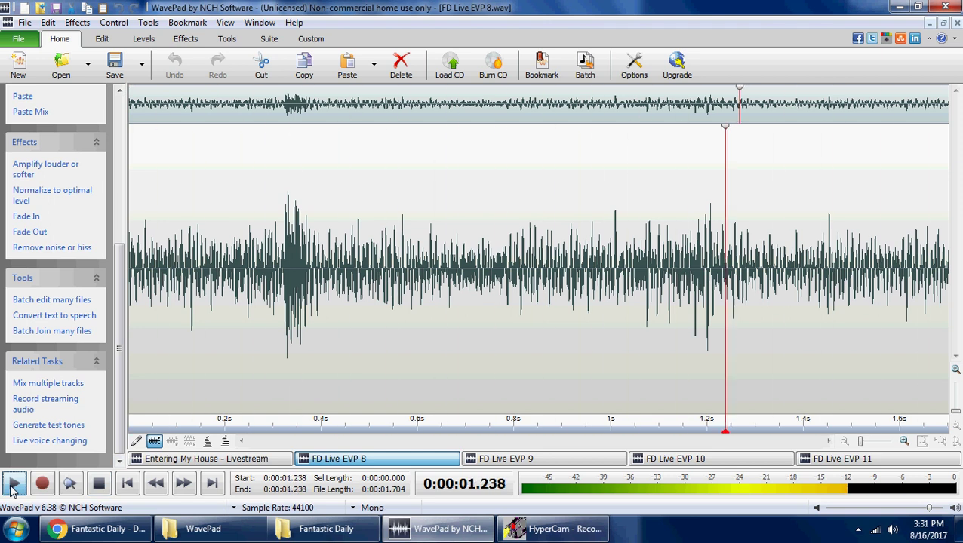
left_click(98, 484)
Close the FD Live EVP 8 clip and play FD Live EVP 9
left_click(325, 463)
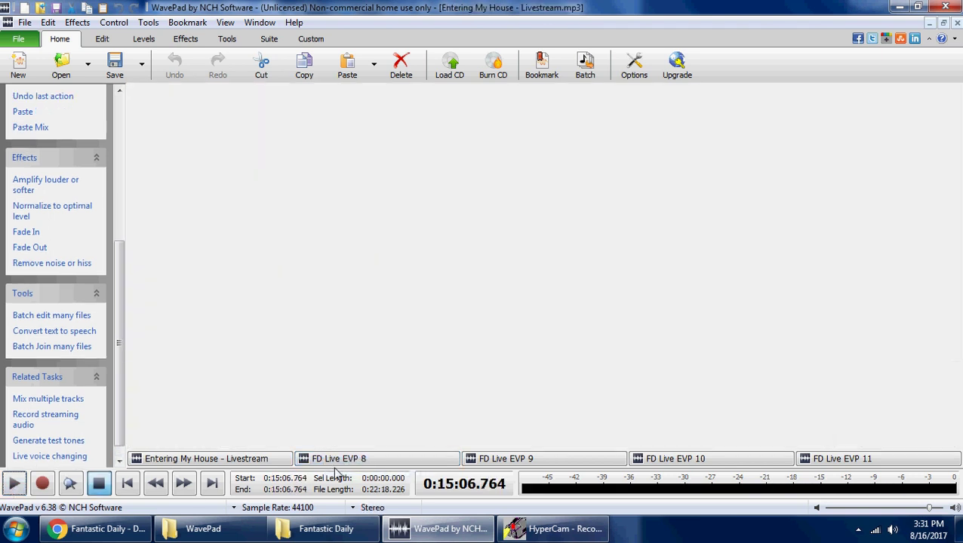
left_click(336, 460)
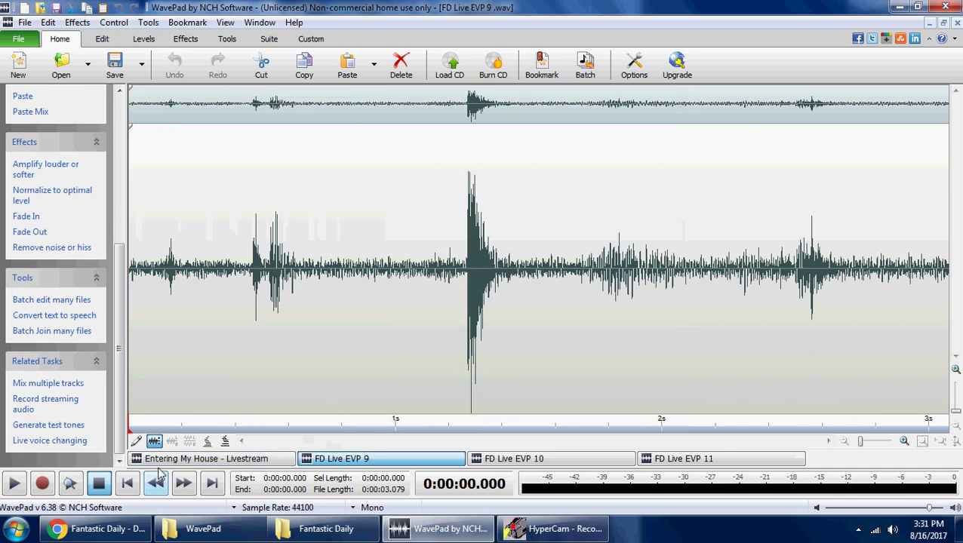
left_click(18, 484)
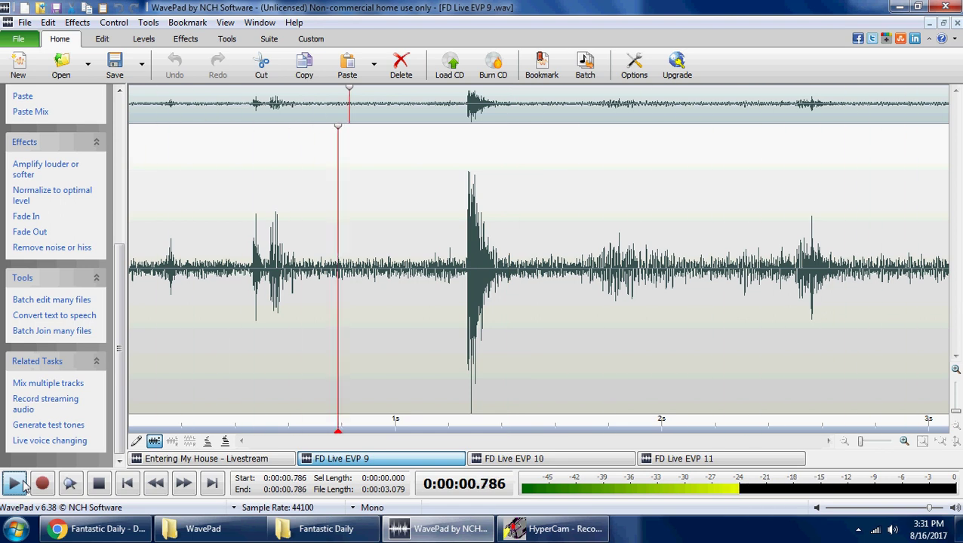
Select the first 0.735 s of FD Live EVP 9, play that section, clear the selection and replay the clip
left_click_drag(324, 309, 95, 312)
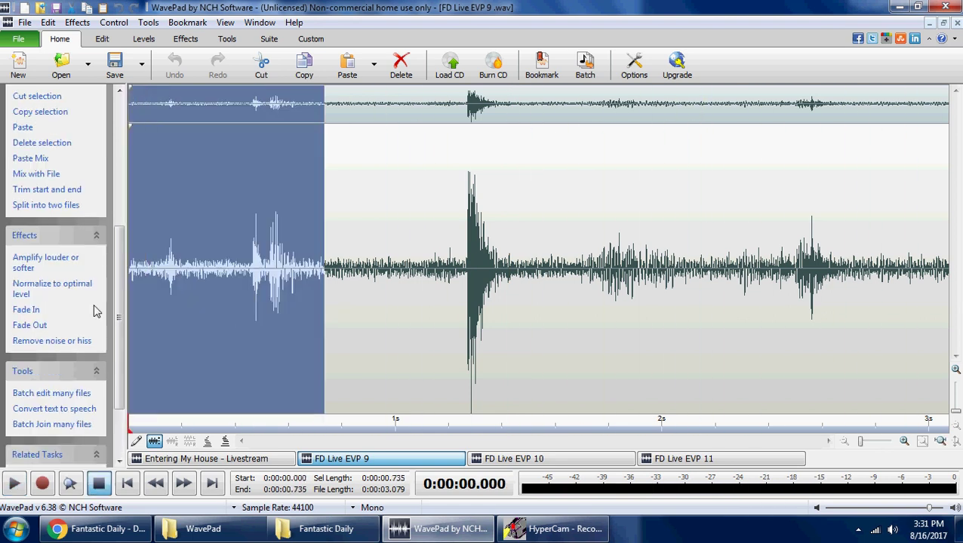
key("space")
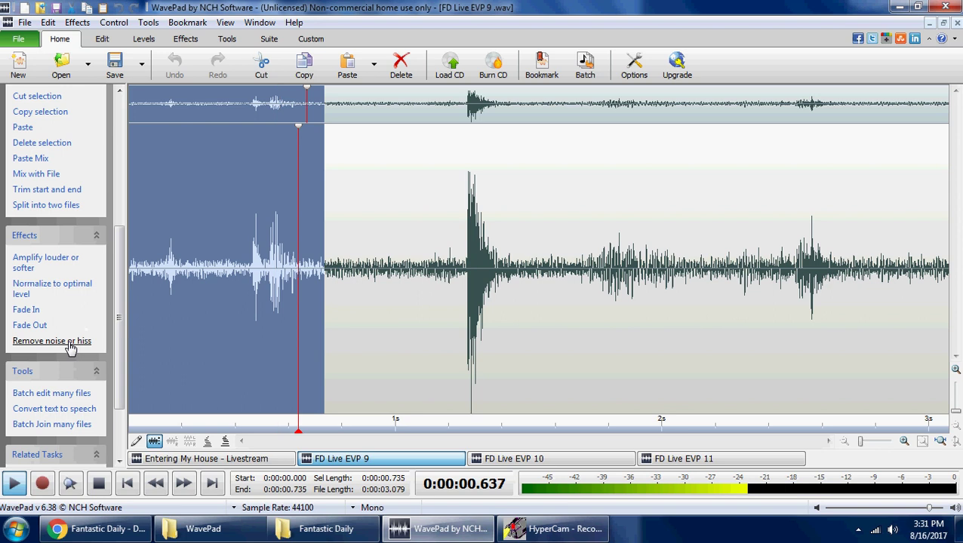
left_click(143, 311)
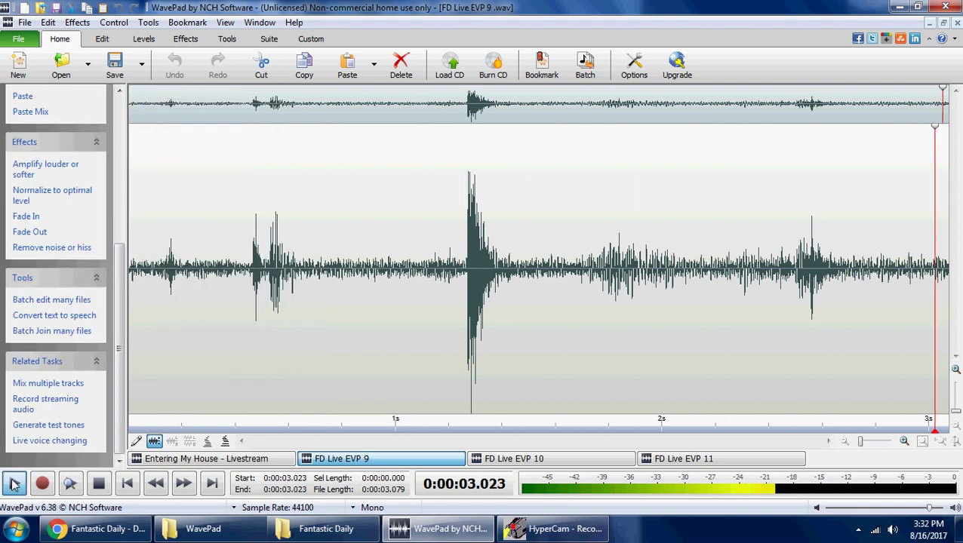
Close the FD Live EVP 9 clip and play FD Live EVP 10
left_click(412, 467)
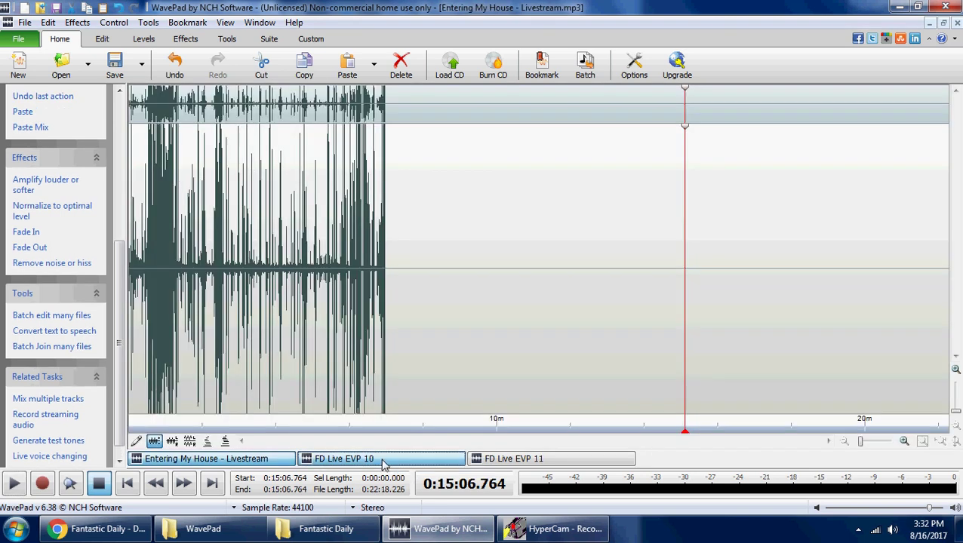
left_click(384, 461)
left_click(21, 487)
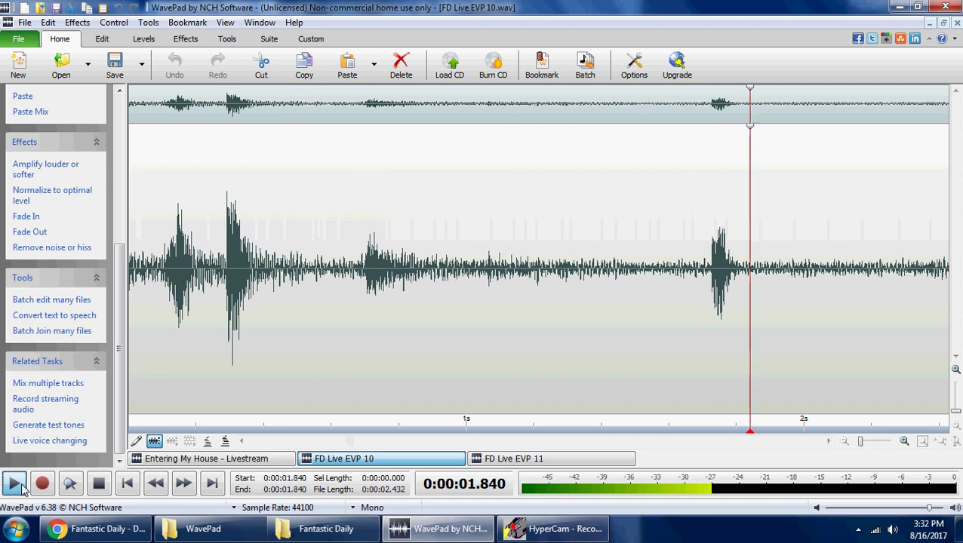
Mark the FD Live EVP 10 waveform from 1.018 s to 1.713 s, clear the selection and replay the clip from the start
left_click_drag(470, 295, 707, 296)
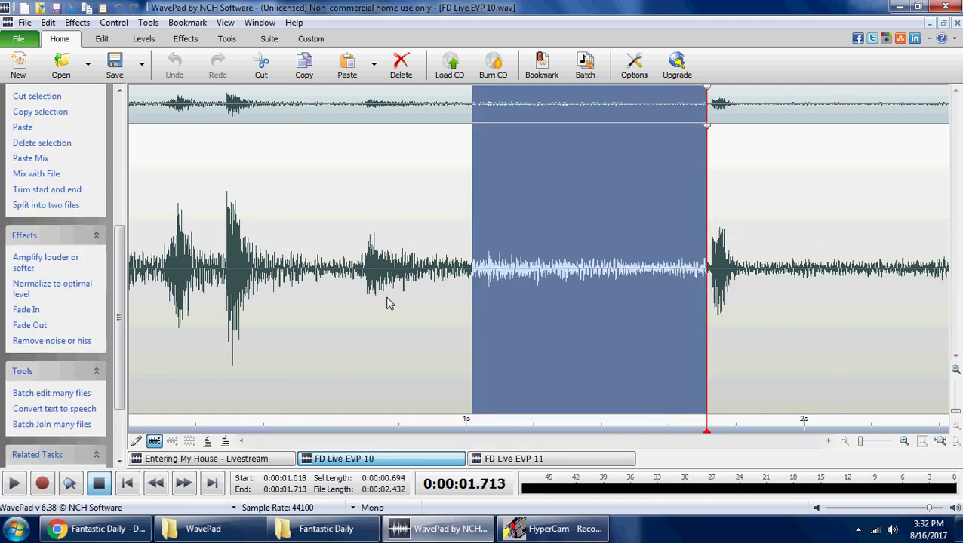
left_click(438, 298)
left_click_drag(434, 299, 952, 299)
left_click(378, 315)
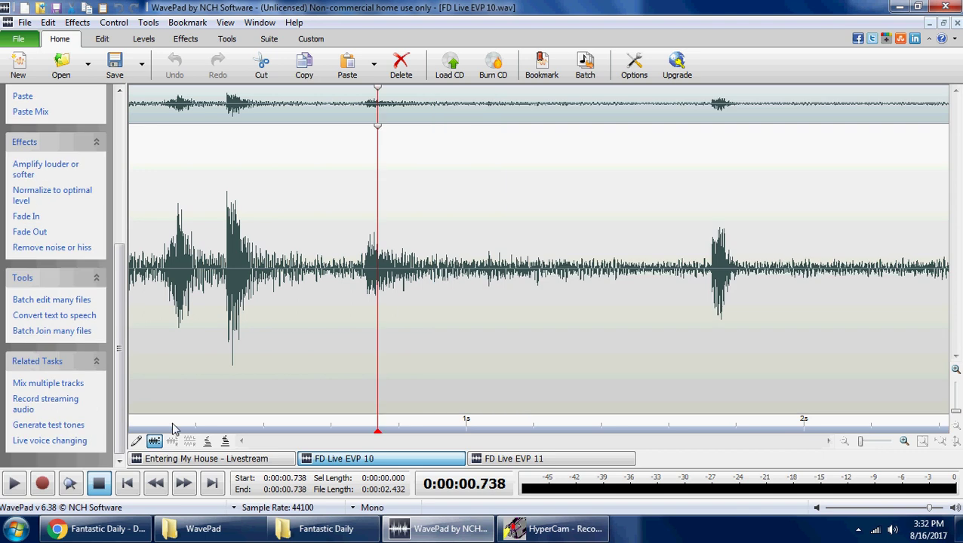
left_click(126, 483)
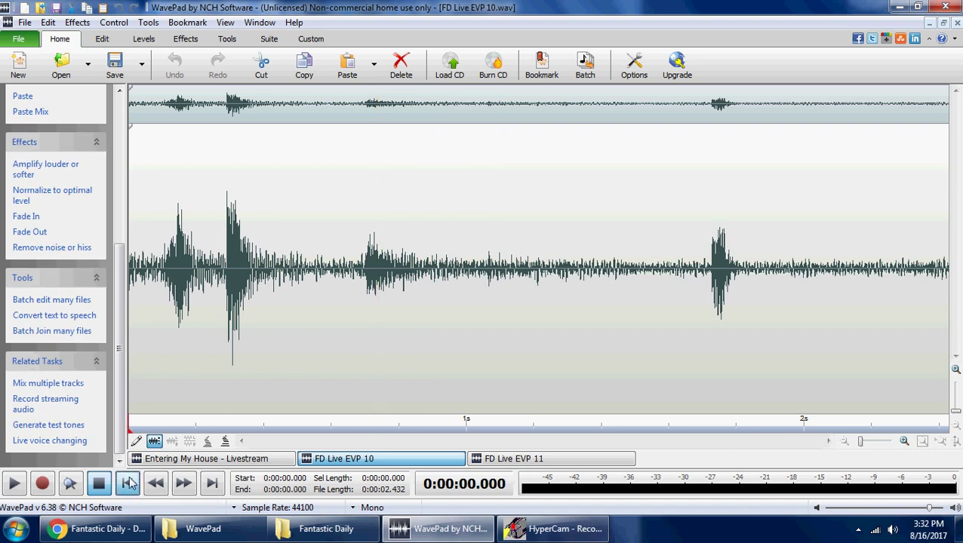
left_click(15, 484)
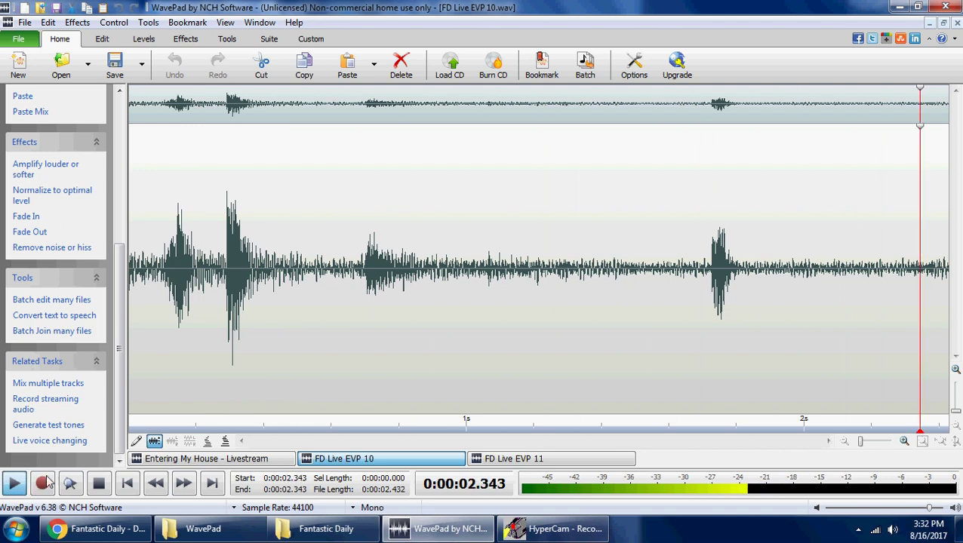
left_click(21, 487)
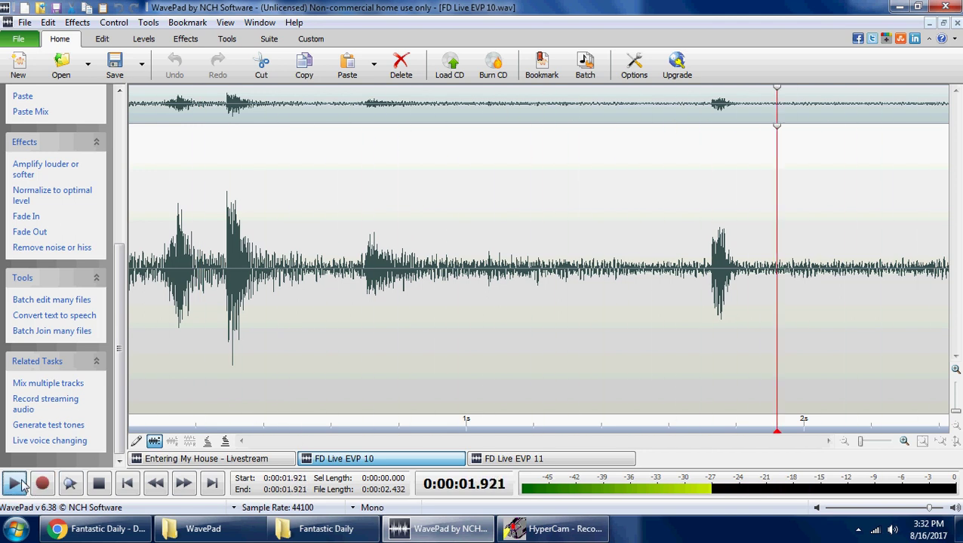
Close the FD Live EVP 10 clip, switch to FD Live EVP 11, play it and stop playback
right_click(377, 459)
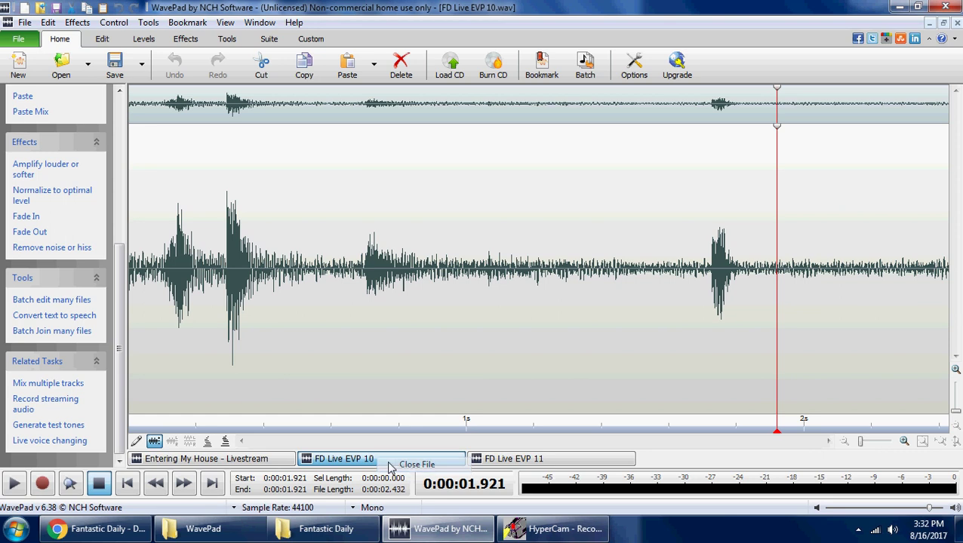
left_click(391, 466)
left_click(371, 462)
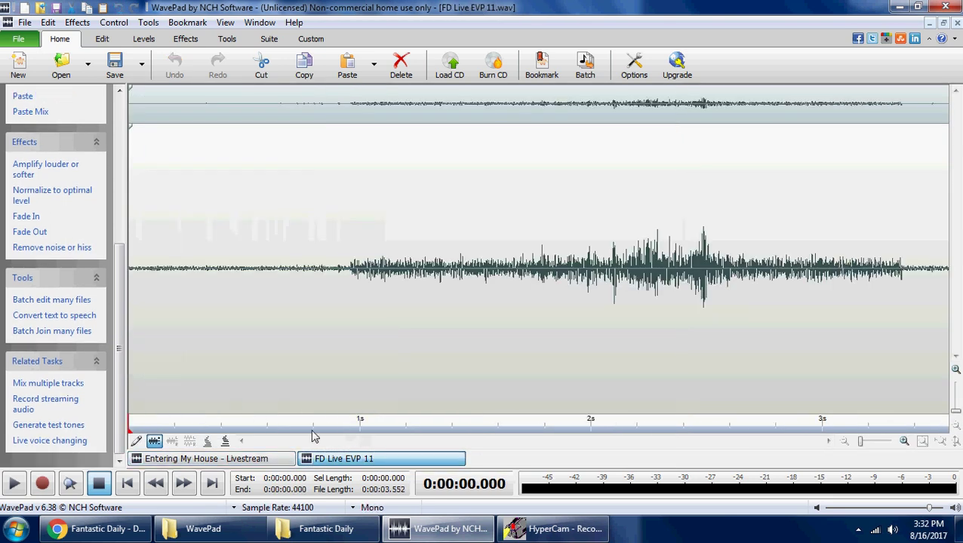
left_click(11, 486)
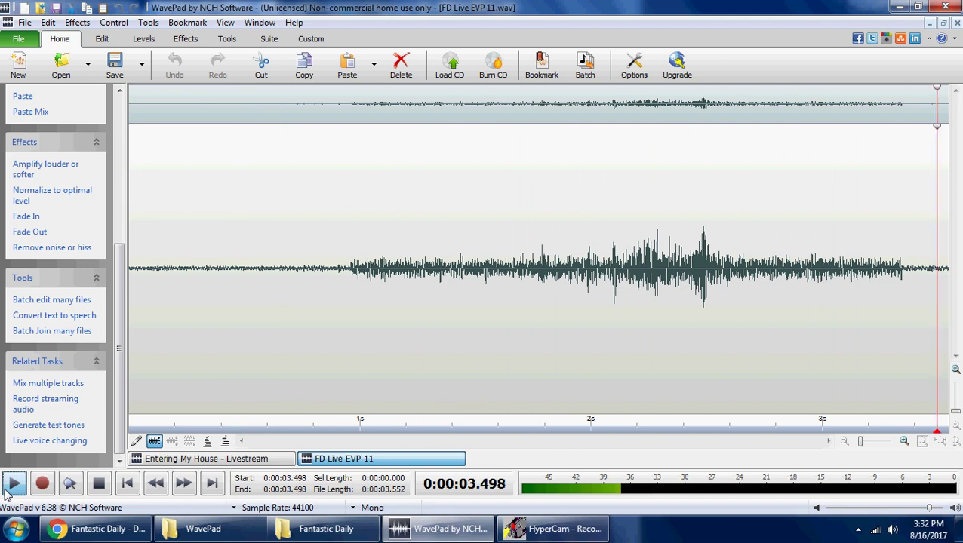
left_click(100, 489)
Close the FD Live EVP 11 clip and bring up the Fantastic Daily downloads folder
right_click(356, 465)
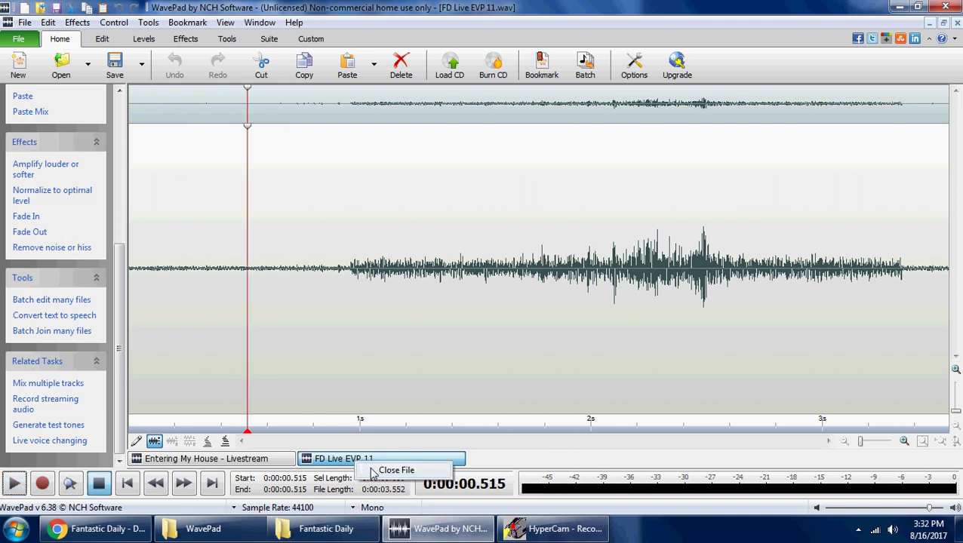
left_click(392, 471)
left_click(317, 534)
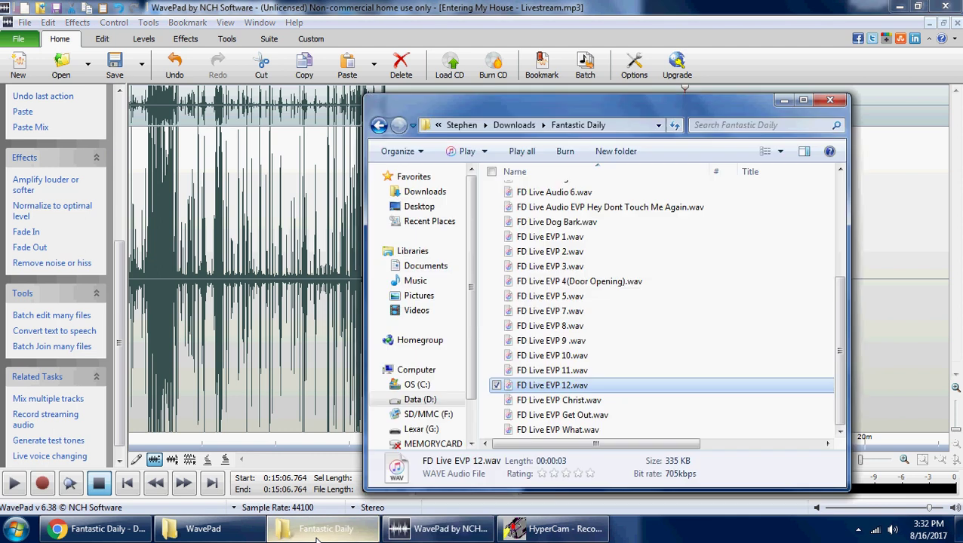
Open FD Live EVP Christ.wav and FD Live EVP What.wav with wavepad.exe, minimize both folder windows and maximize the livestream recording
left_click(521, 402)
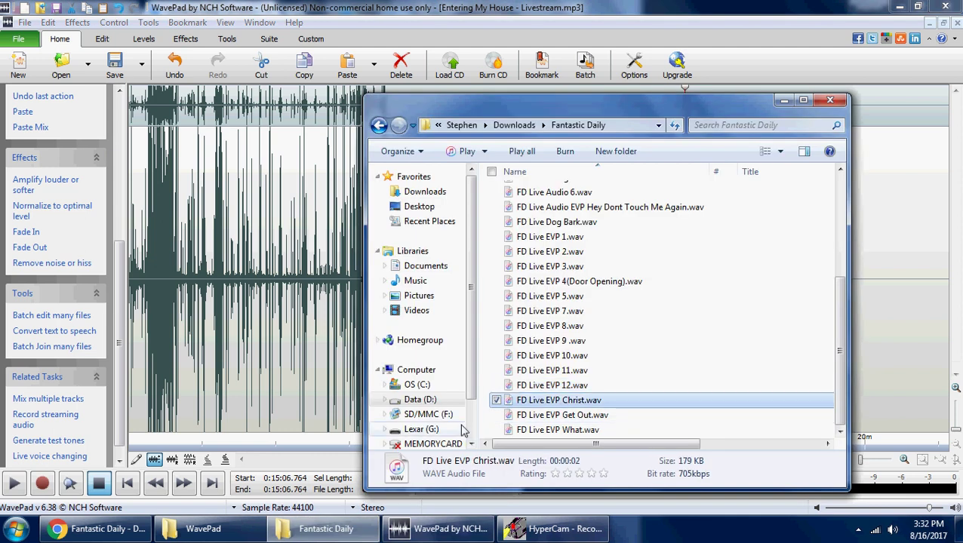
left_click(197, 528)
left_click_drag(555, 401, 315, 241)
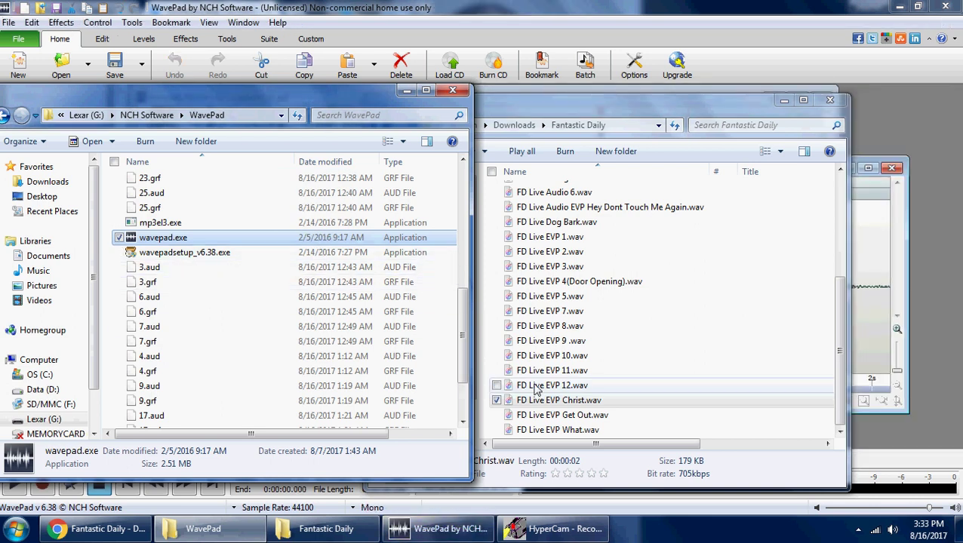
left_click(587, 430)
left_click_drag(583, 434, 289, 236)
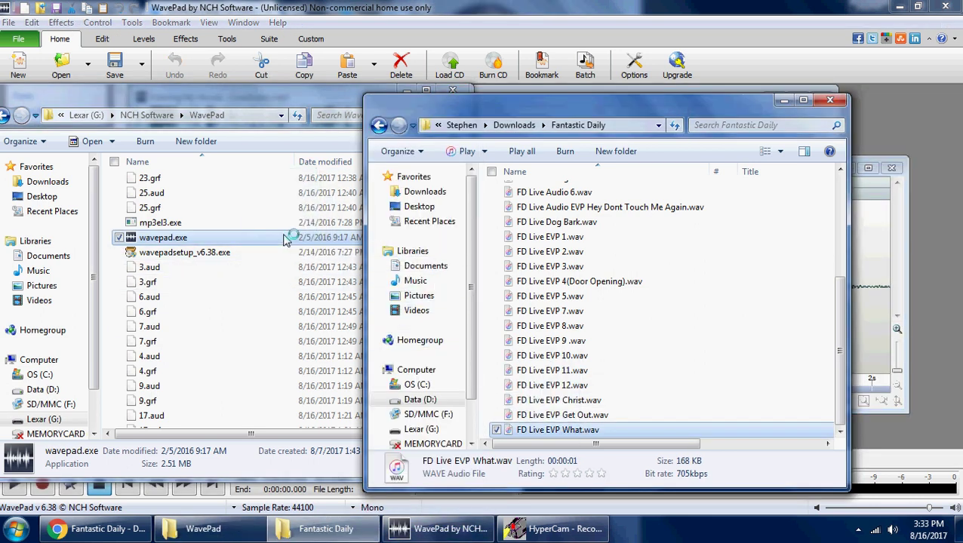
left_click(407, 90)
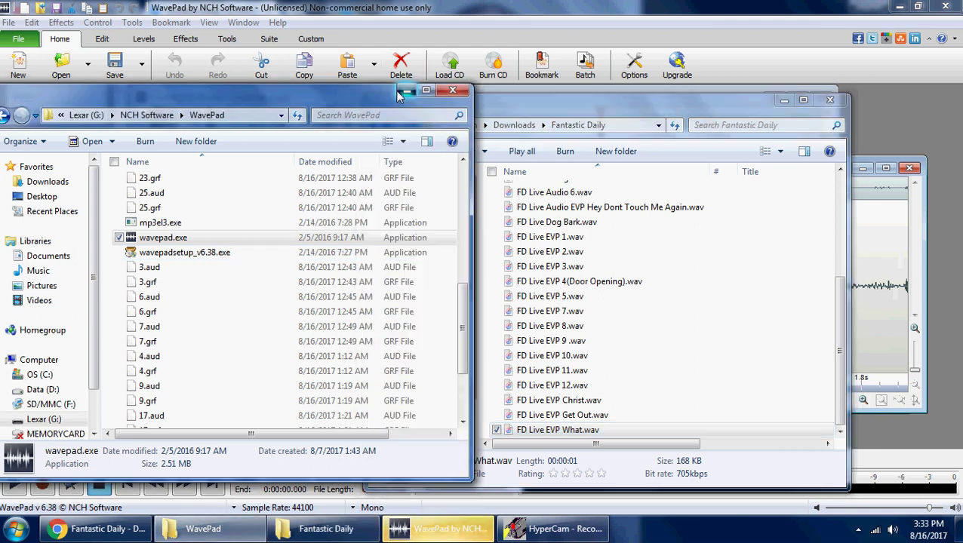
left_click(783, 103)
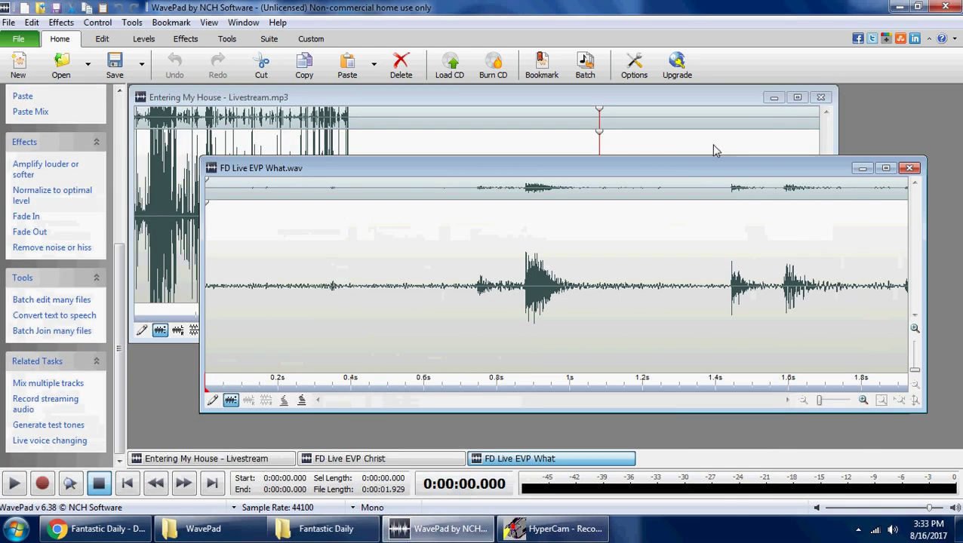
left_click(797, 97)
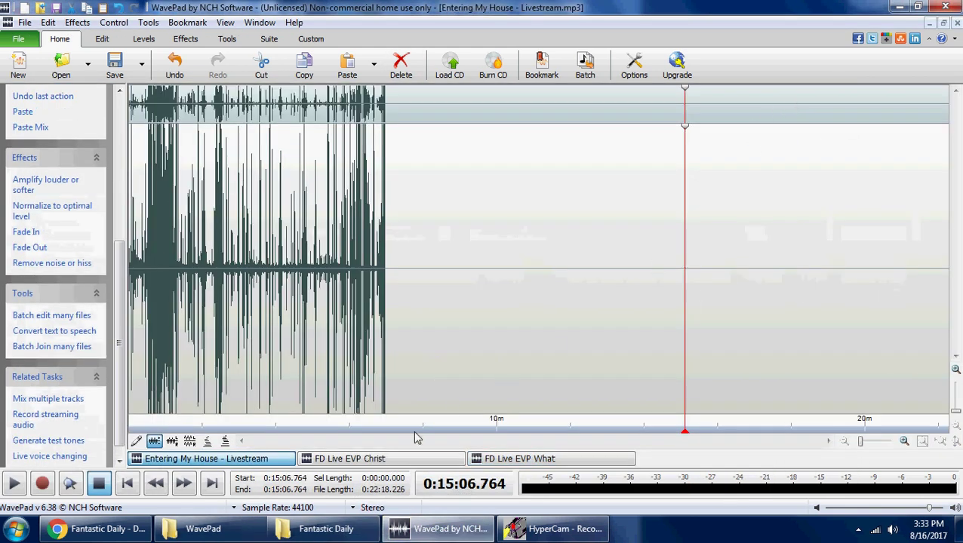
Play the FD Live EVP Christ clip, replay it from the start, and play the FD Live EVP What clip
left_click(419, 458)
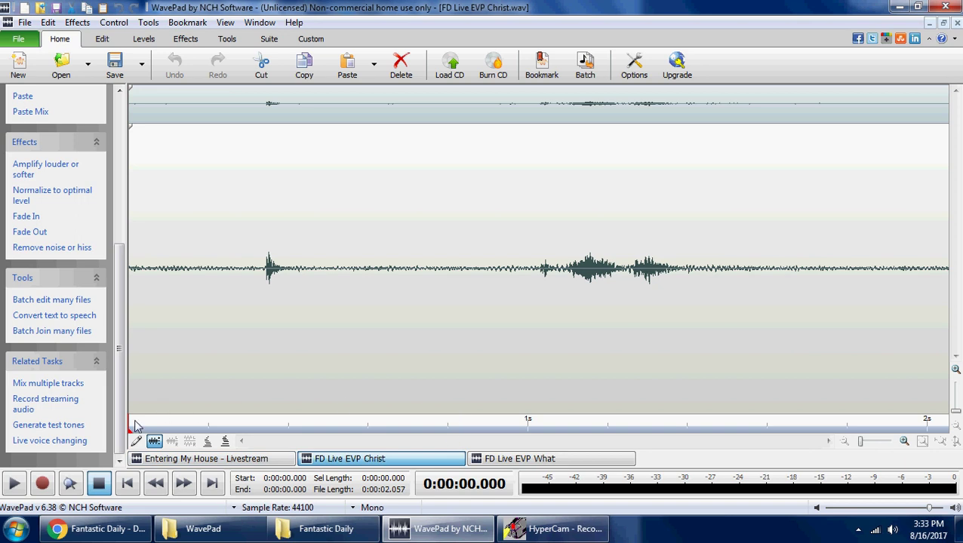
left_click(11, 486)
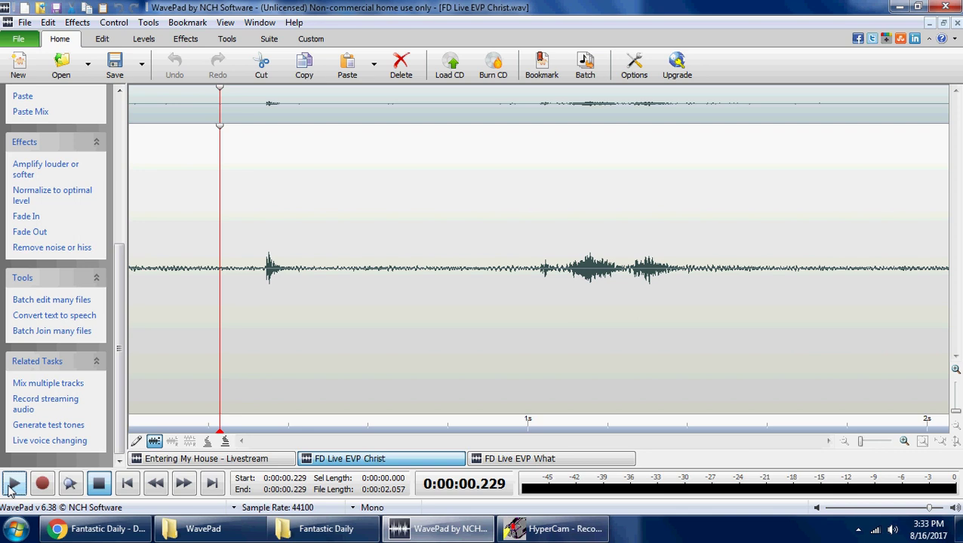
left_click(126, 484)
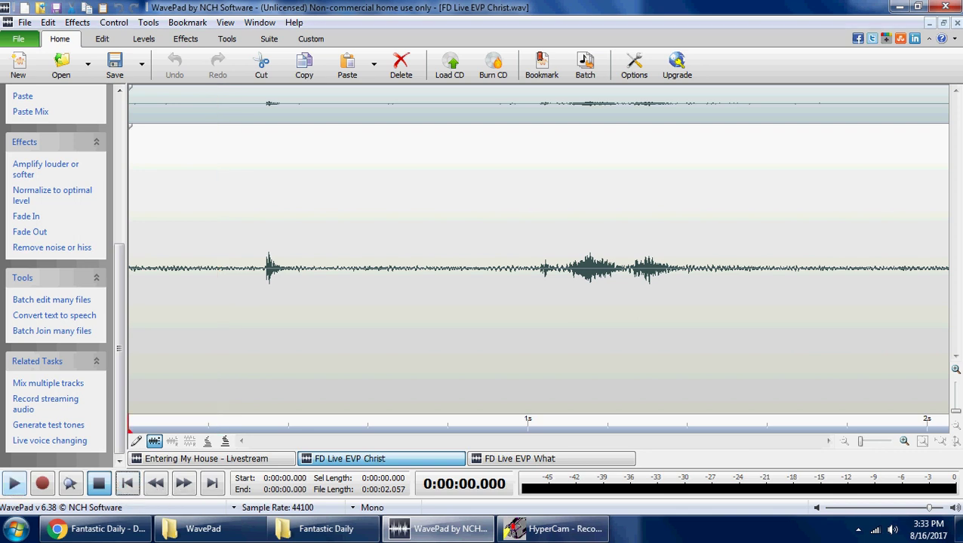
left_click(13, 485)
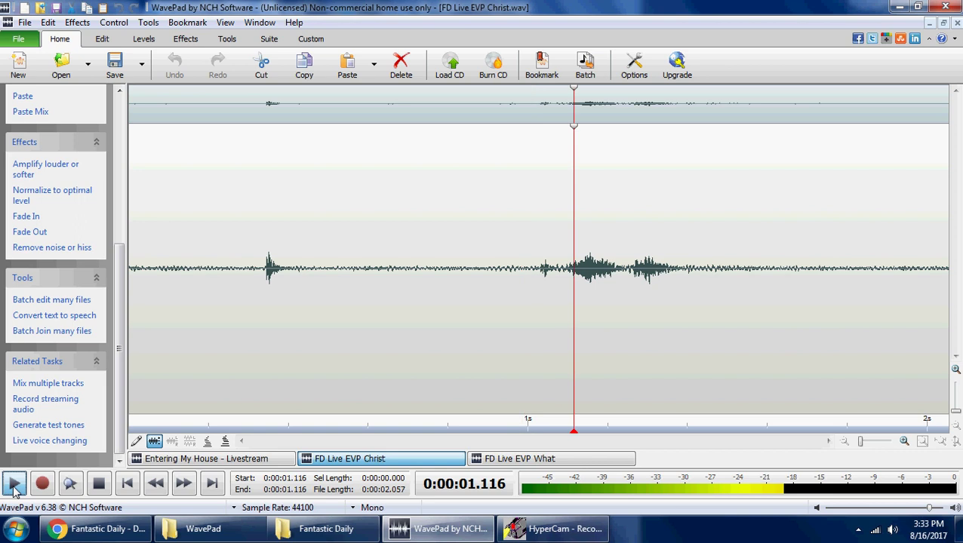
left_click(14, 486)
left_click(524, 459)
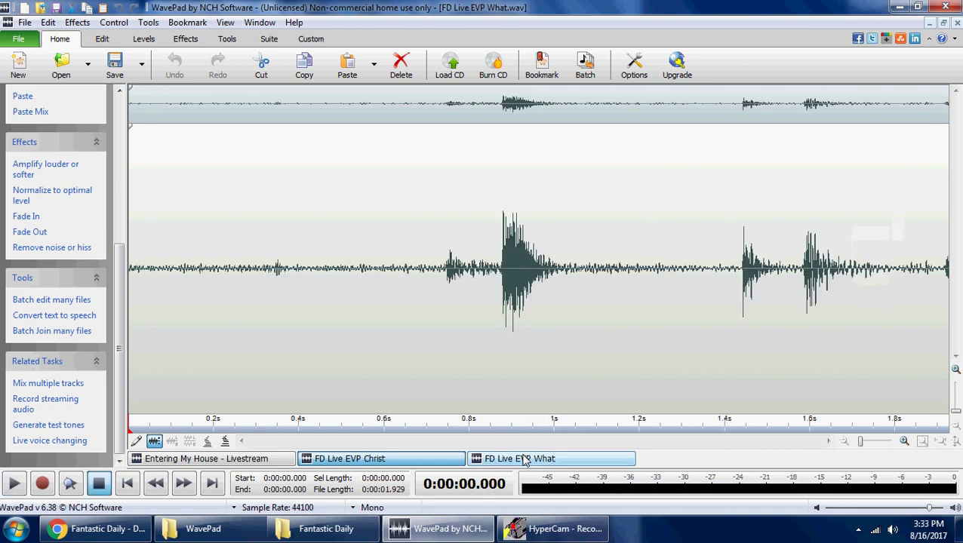
left_click(13, 485)
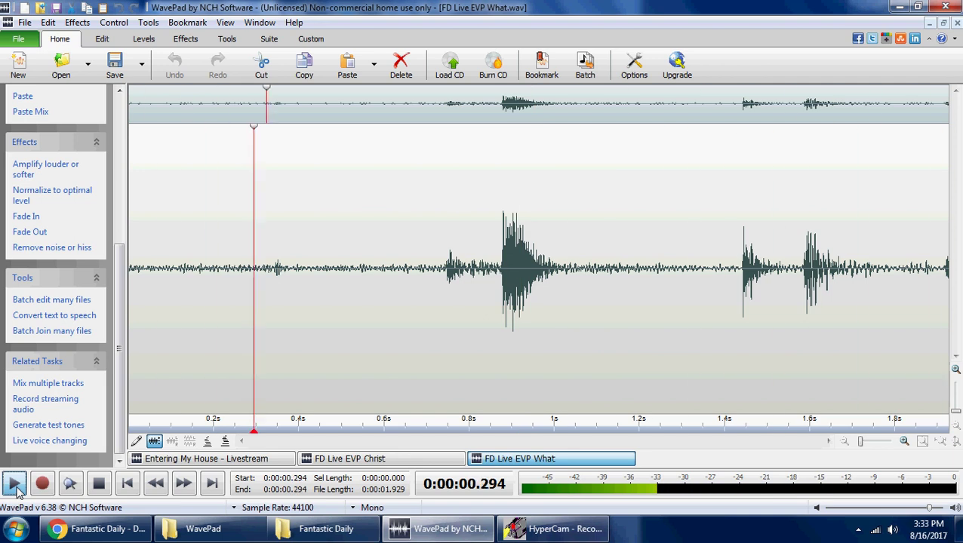
Return to the Entering My House - Livestream recording, reset its playback position to the start and examine the opening minutes of the waveform
left_click(276, 460)
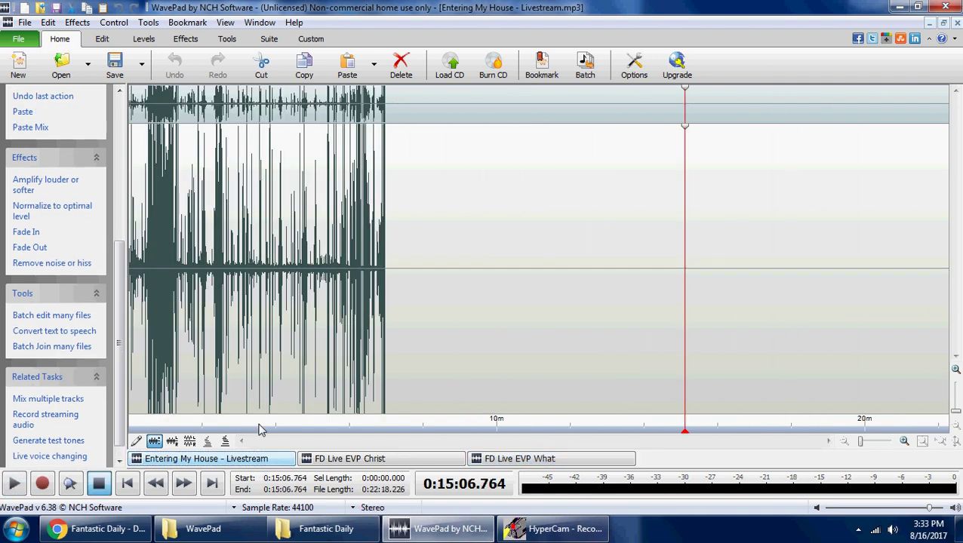
left_click(127, 483)
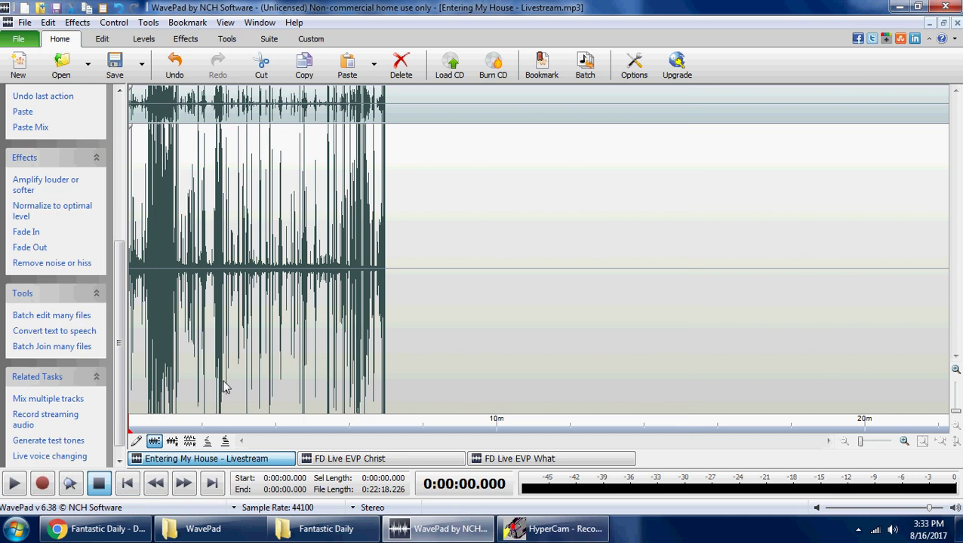
scroll(210, 364, "up", 3)
scroll(676, 311, "down", 3)
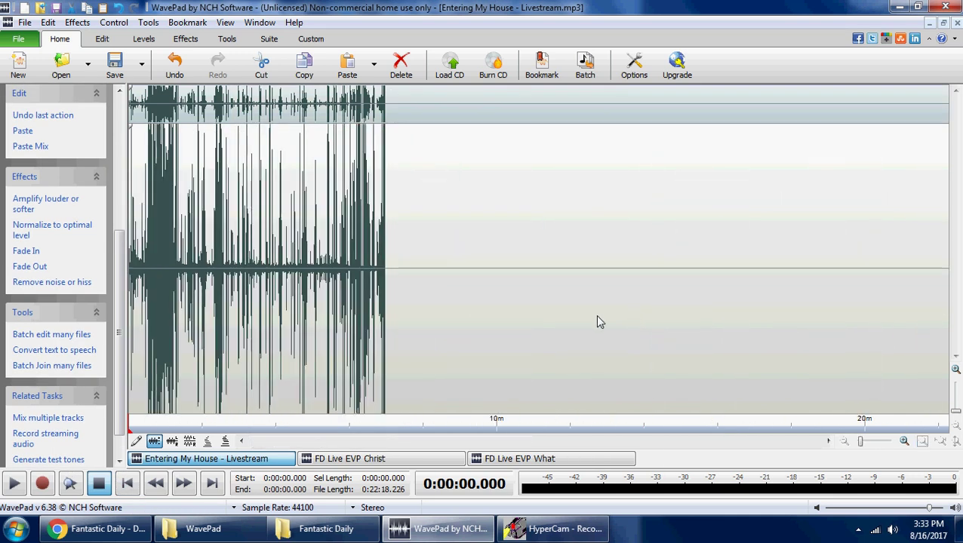
scroll(598, 322, "up", 3)
scroll(290, 333, "down", 1)
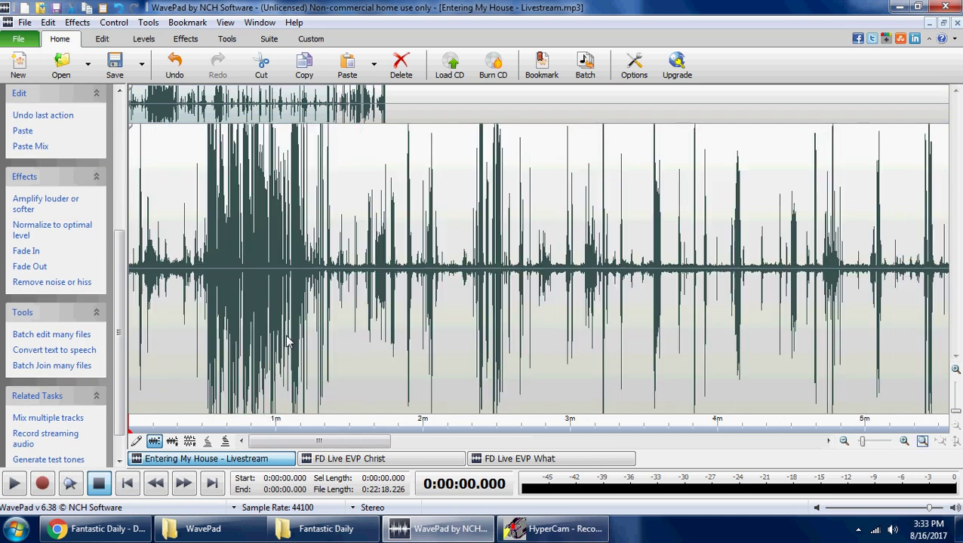
scroll(329, 344, "down", 1)
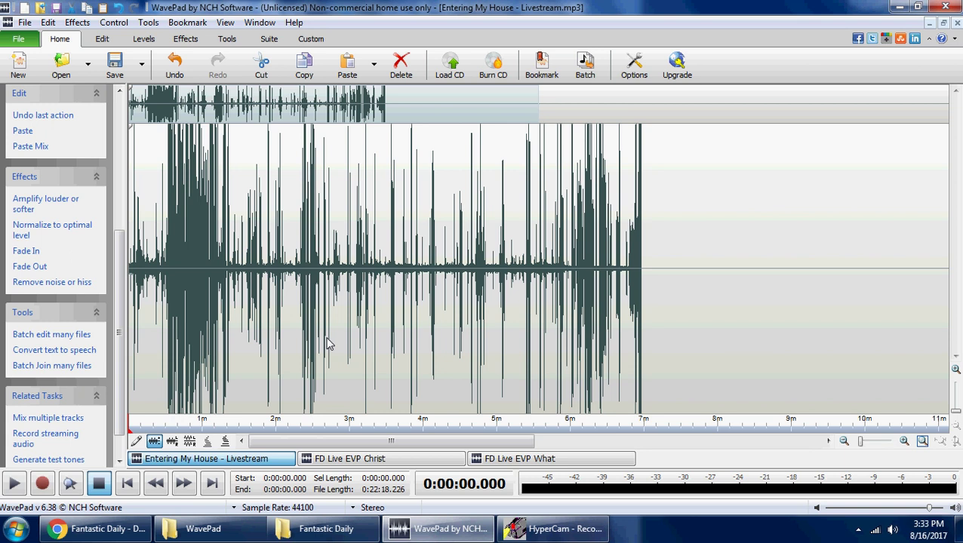
scroll(329, 344, "up", 2)
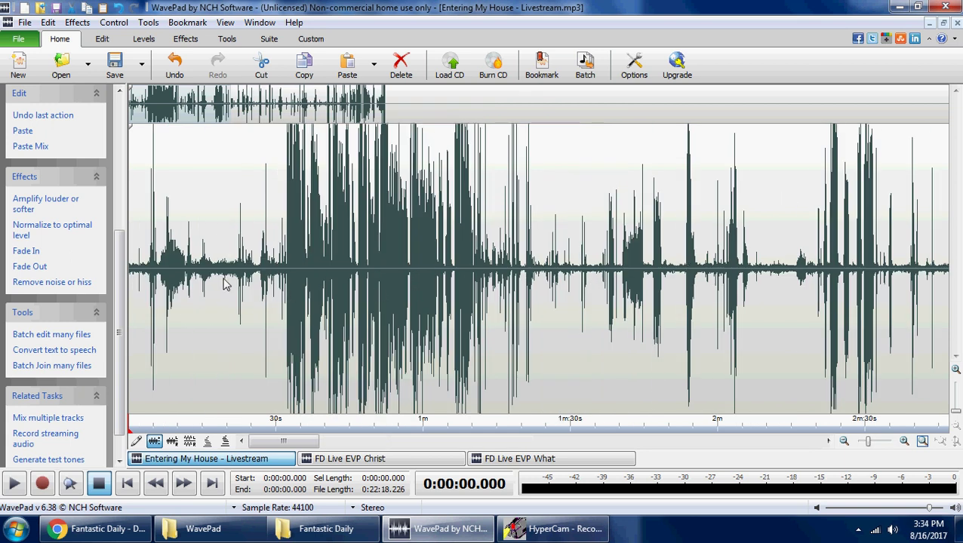
Mark the quiet passages at 0:00–0:32.015, 1:23.063–1:39.935 and 2:01.421–2:19.881 one after another, and clear the selection
left_click_drag(285, 284, 128, 284)
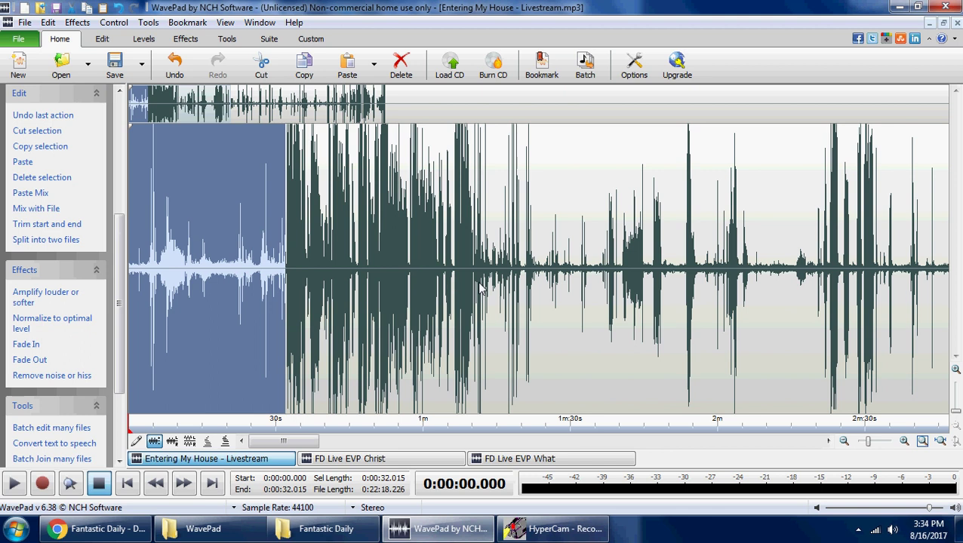
left_click_drag(536, 285, 620, 284)
scroll(738, 284, "down", 1)
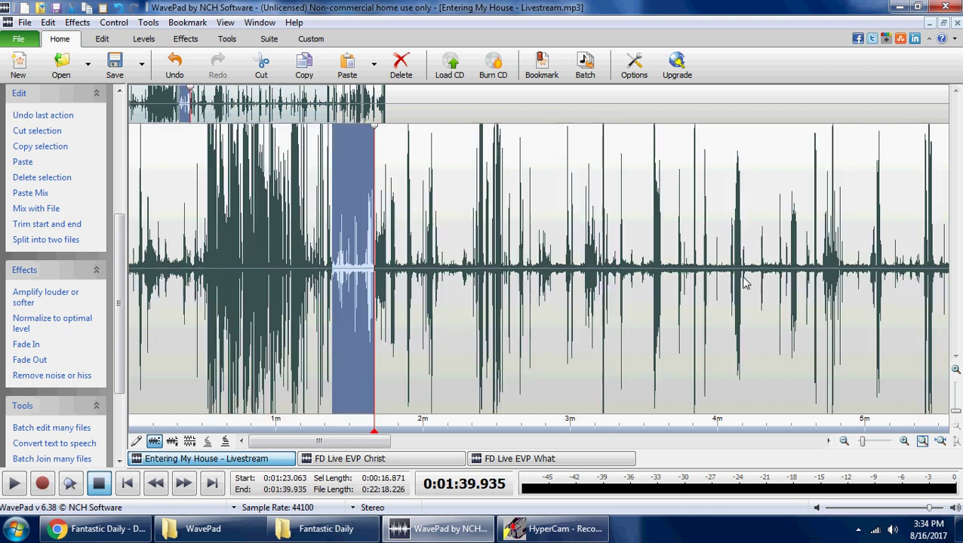
left_click_drag(427, 287, 471, 287)
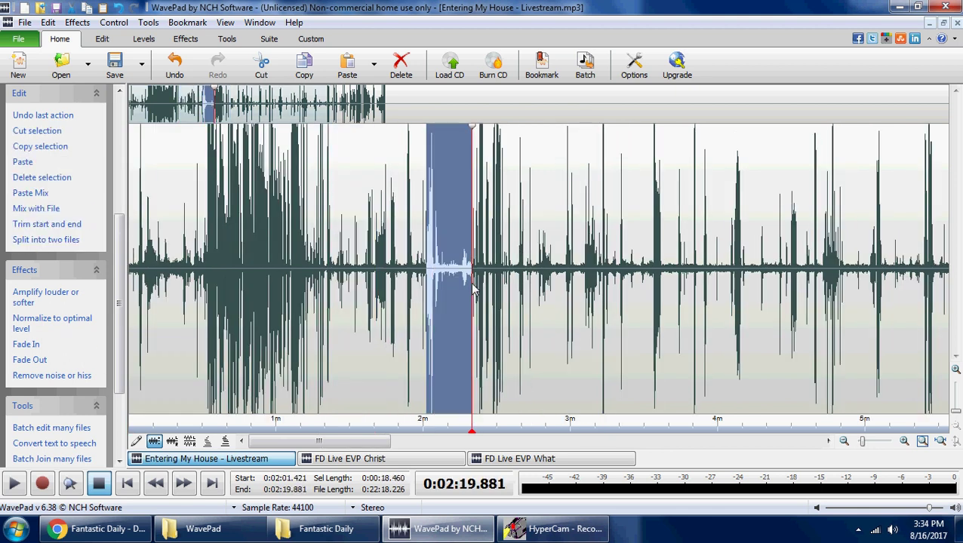
left_click(456, 287)
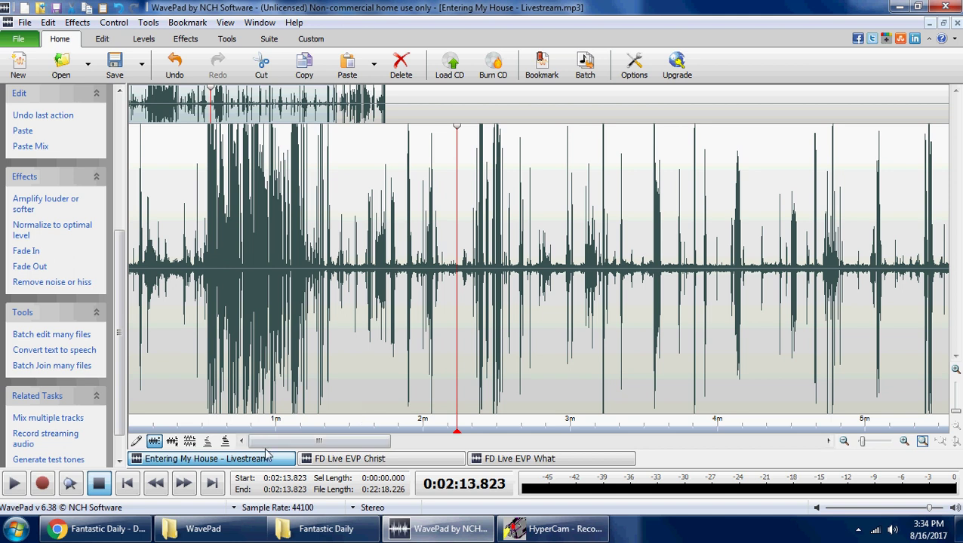
Switch to Chrome, bring up the Entering My House - Livestream video on YouTube and look through its comments
left_click(100, 529)
left_click(68, 12)
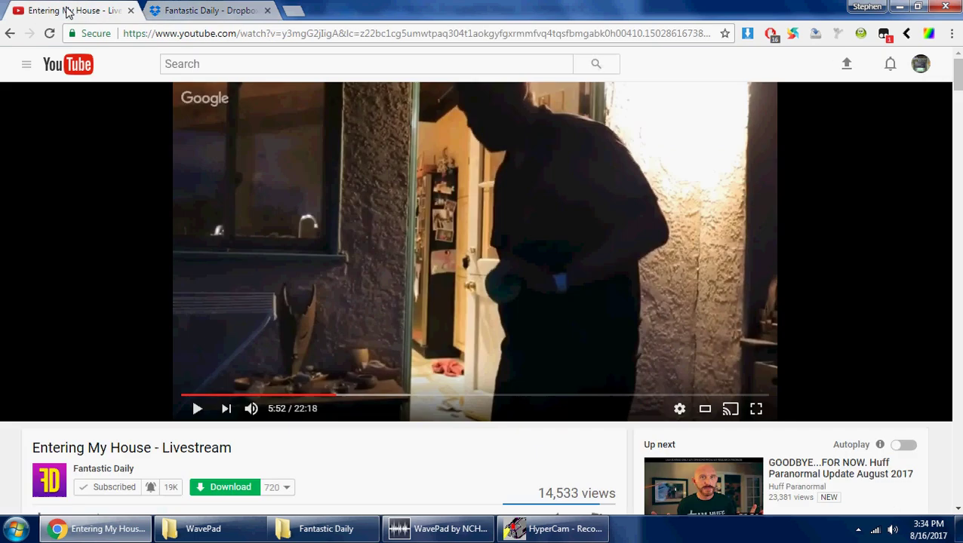
scroll(227, 344, "down", 8)
scroll(236, 360, "down", 6)
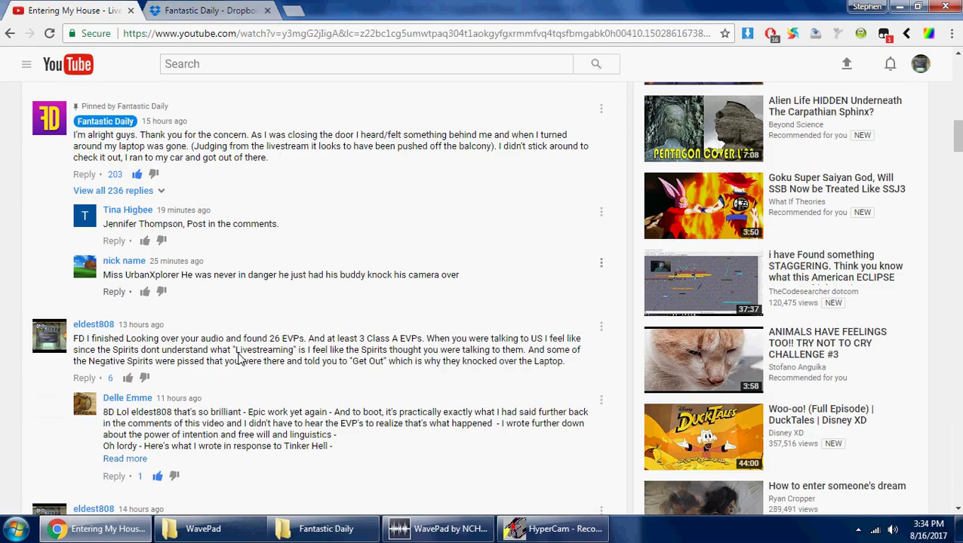
scroll(430, 450, "down", 2)
scroll(432, 451, "down", 2)
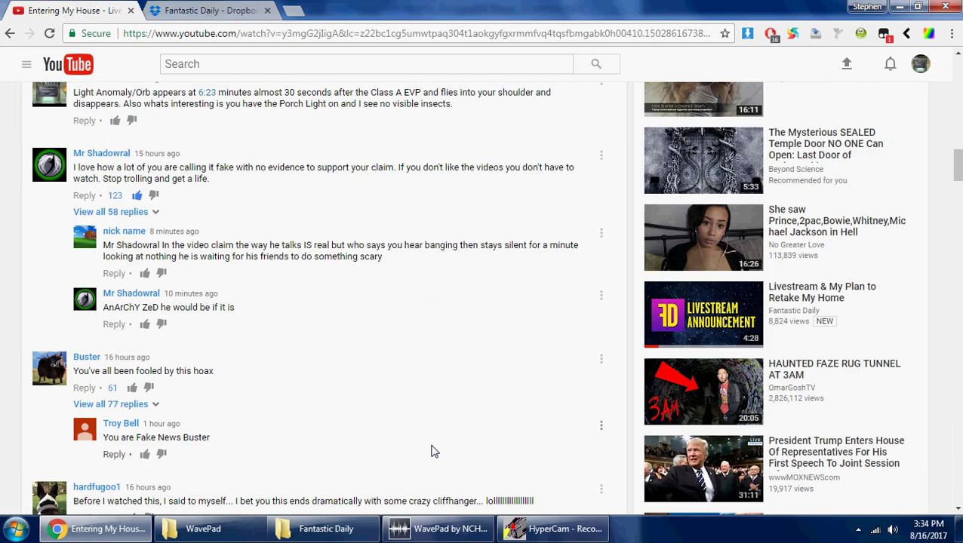
scroll(433, 452, "down", 2)
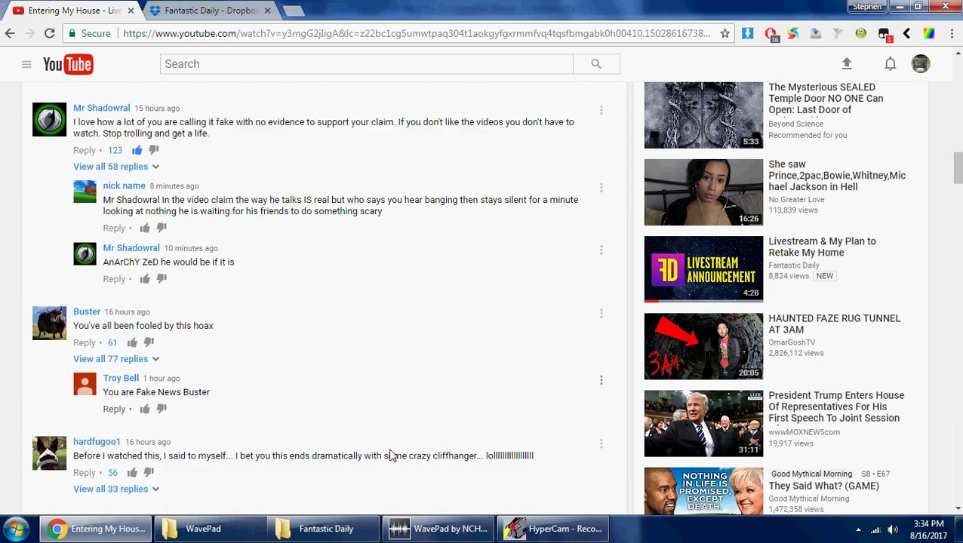